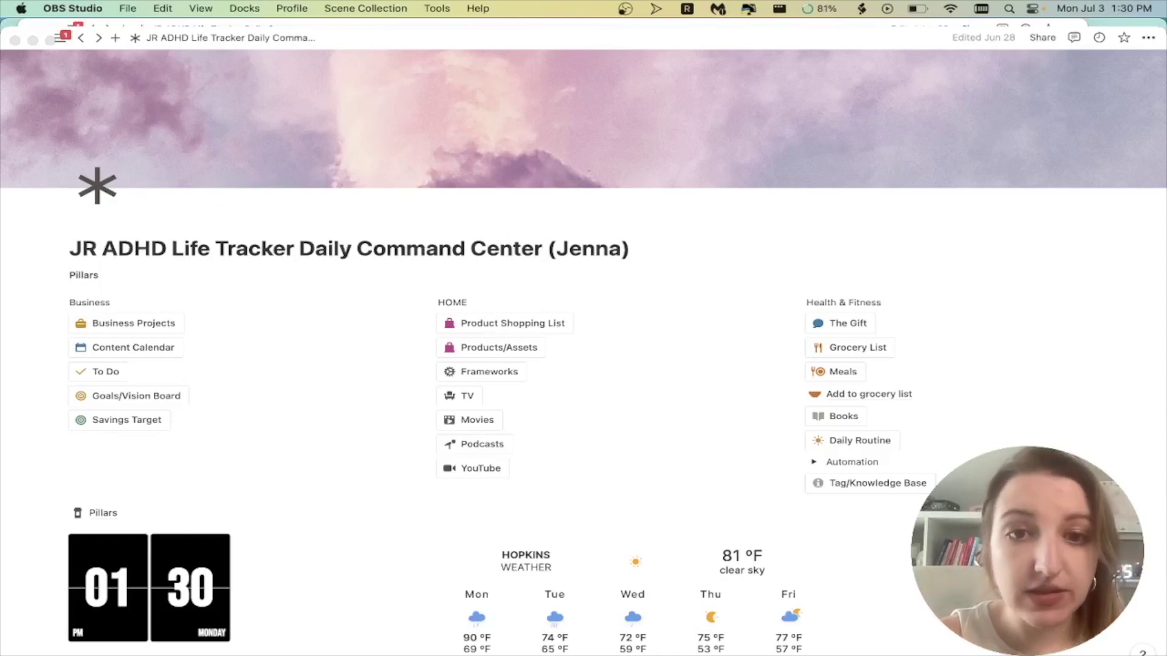
Step: Switch to the Notion window and open the Pillars board database
key(super+Tab)
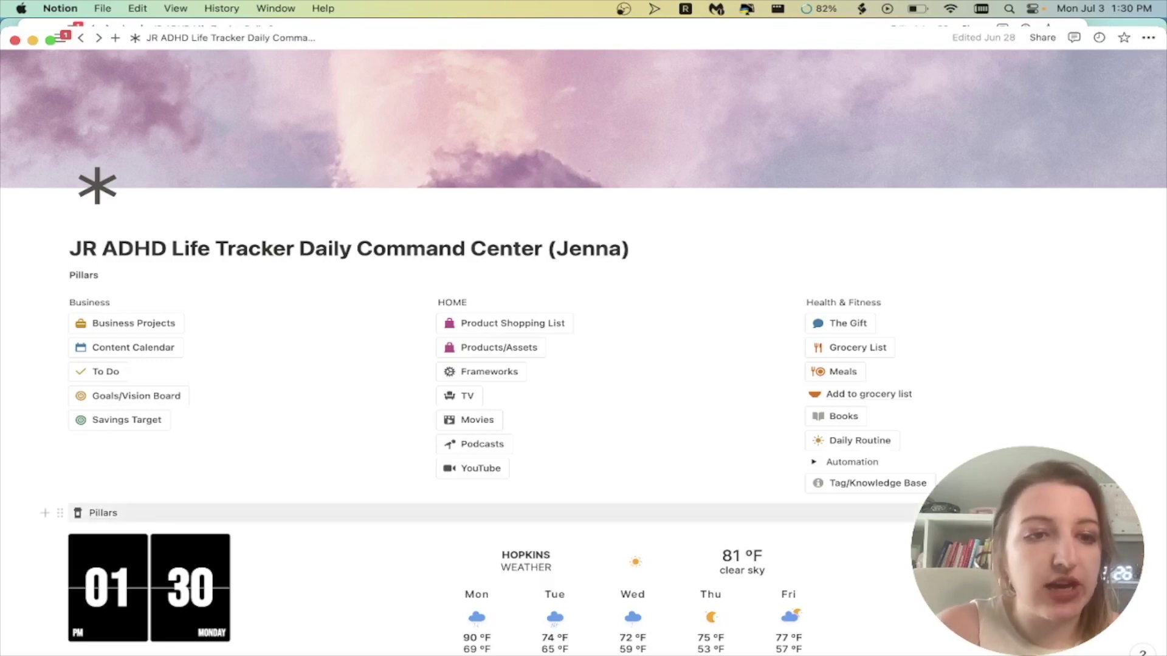
click(103, 513)
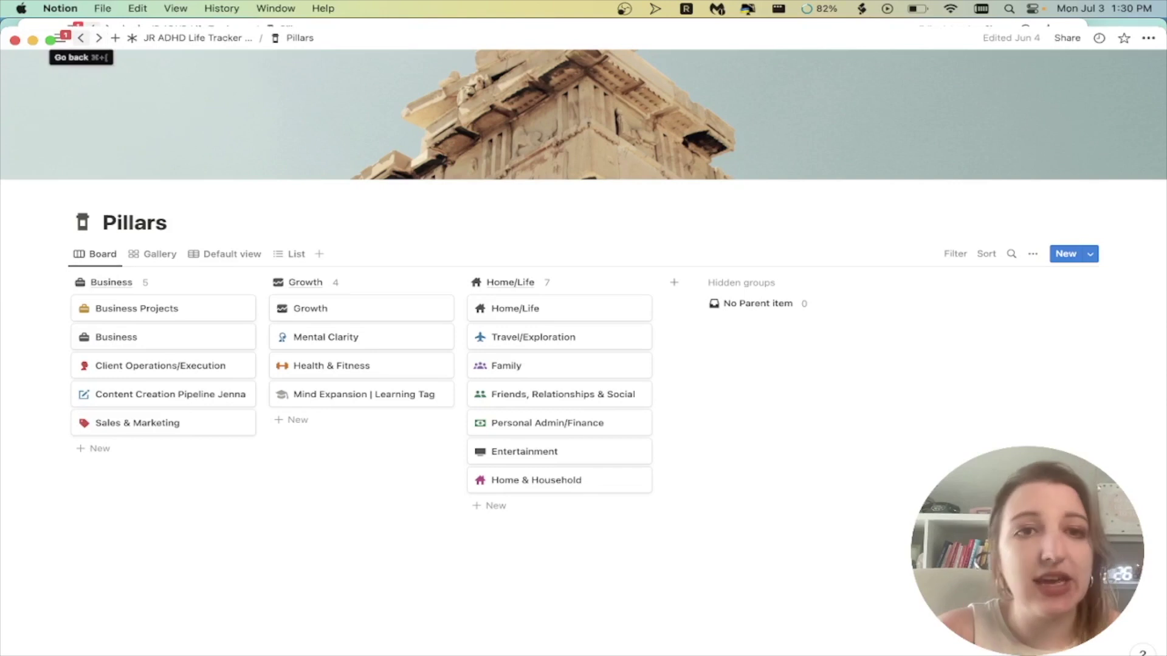
click(80, 38)
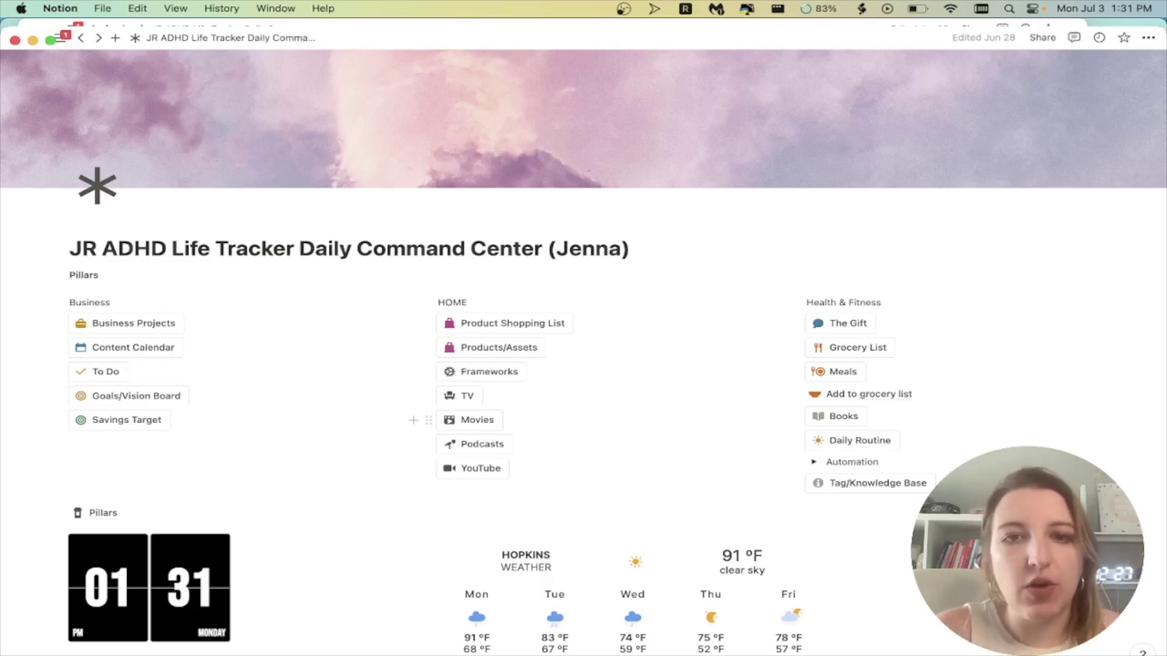
click(847, 323)
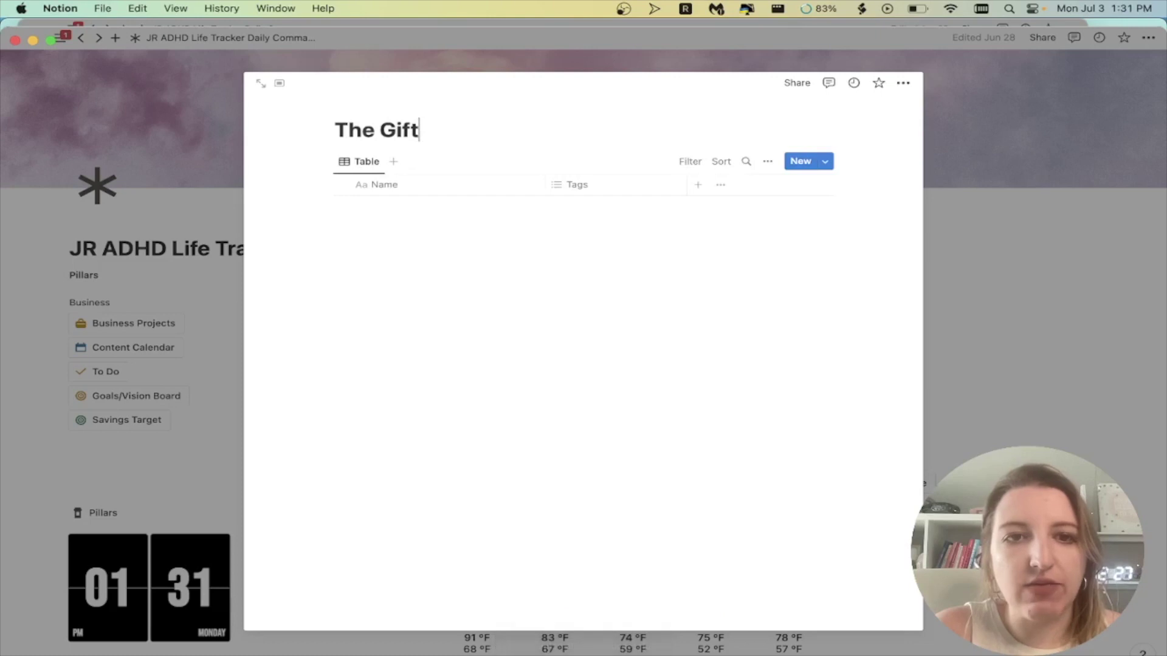
click(517, 207)
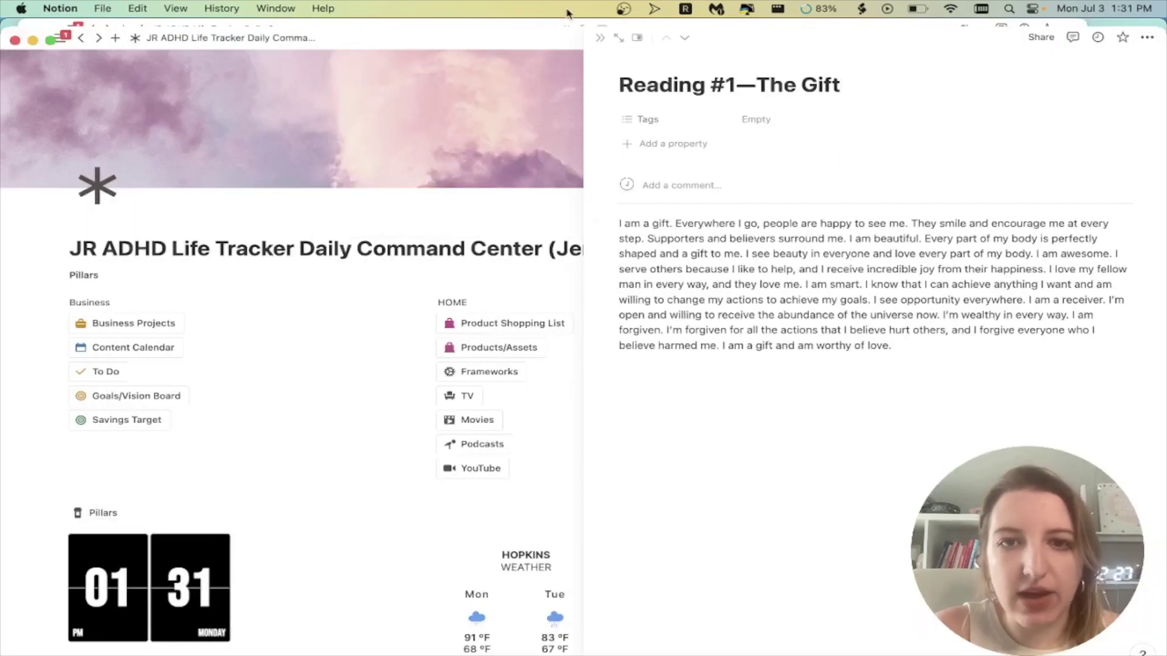
click(600, 38)
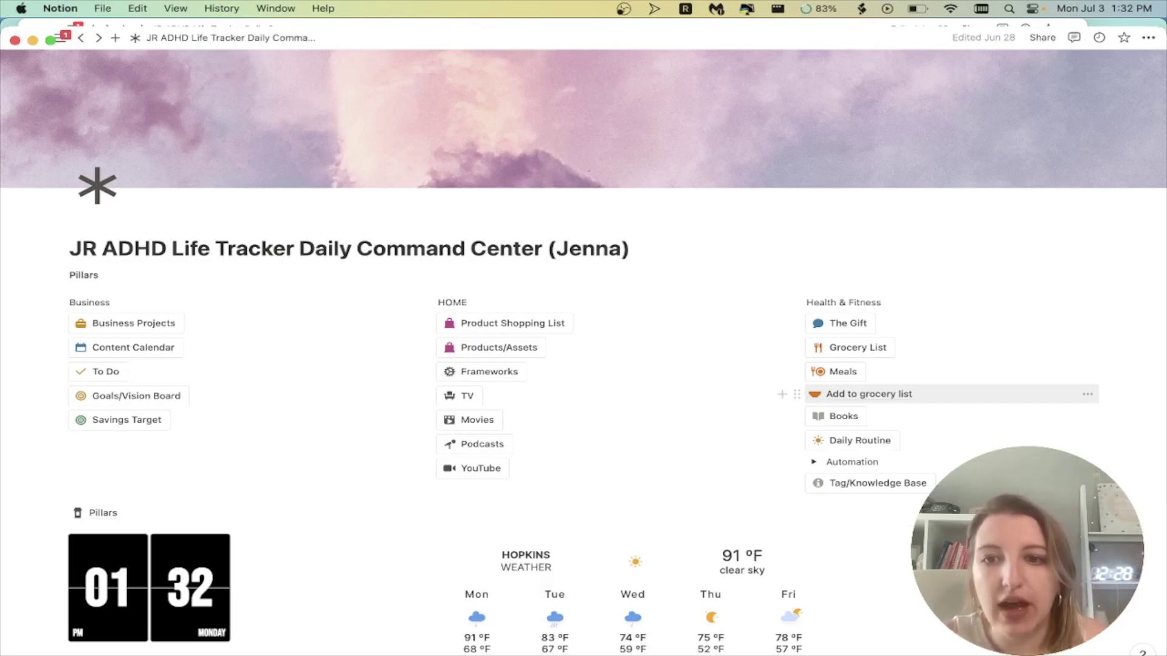
click(813, 462)
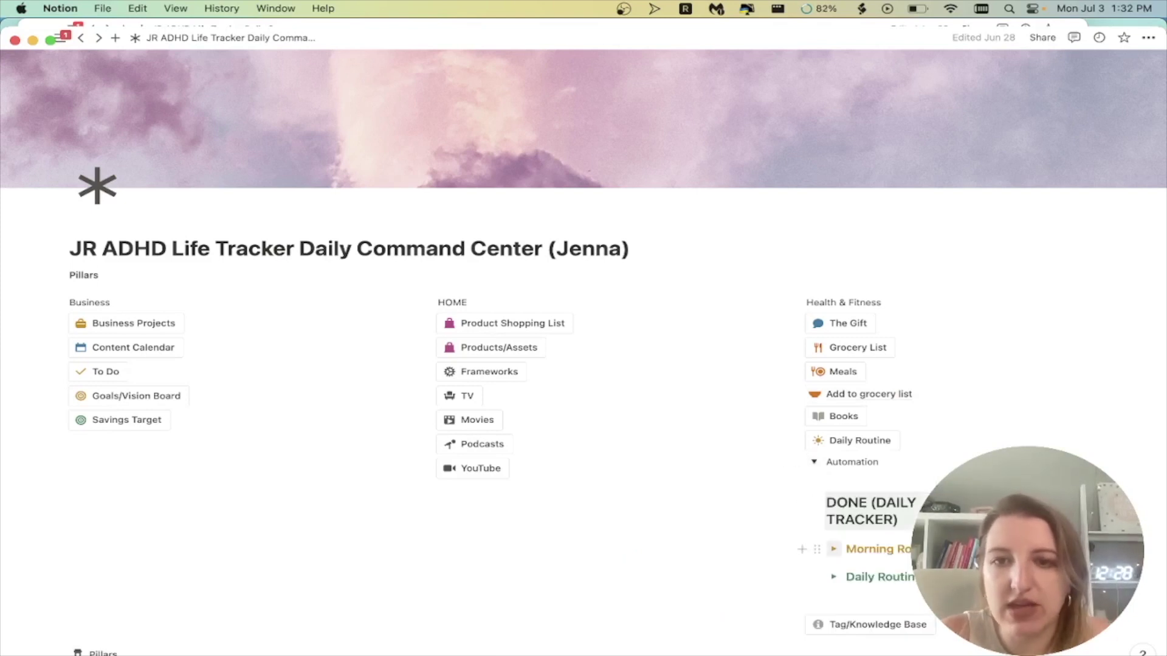
click(813, 462)
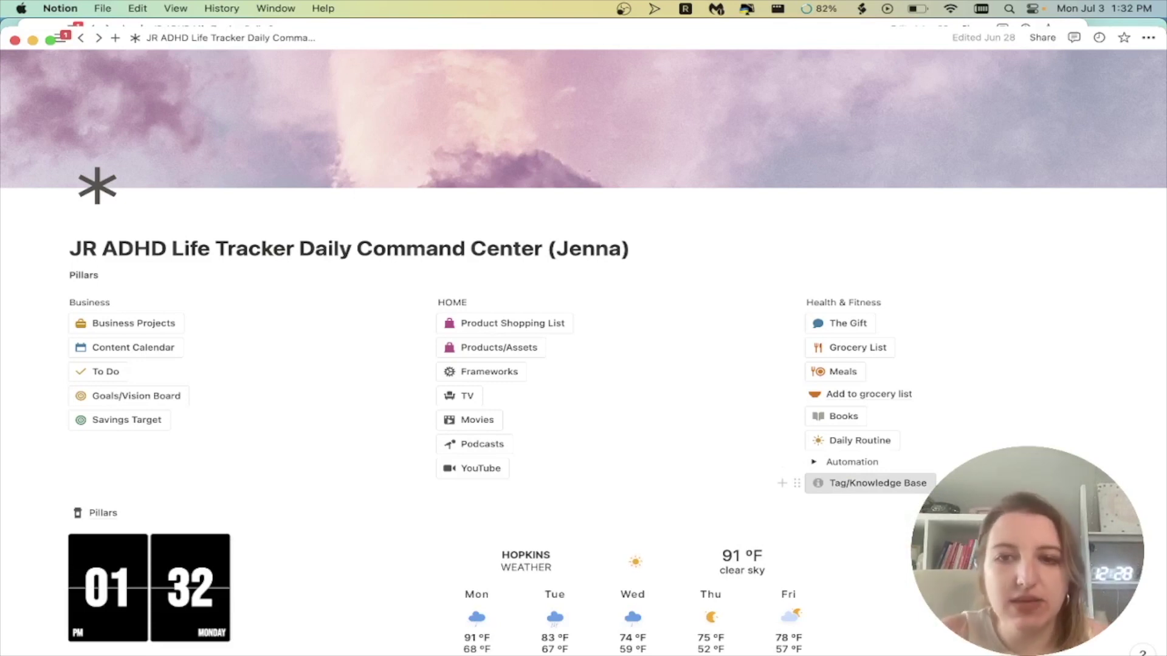
click(878, 483)
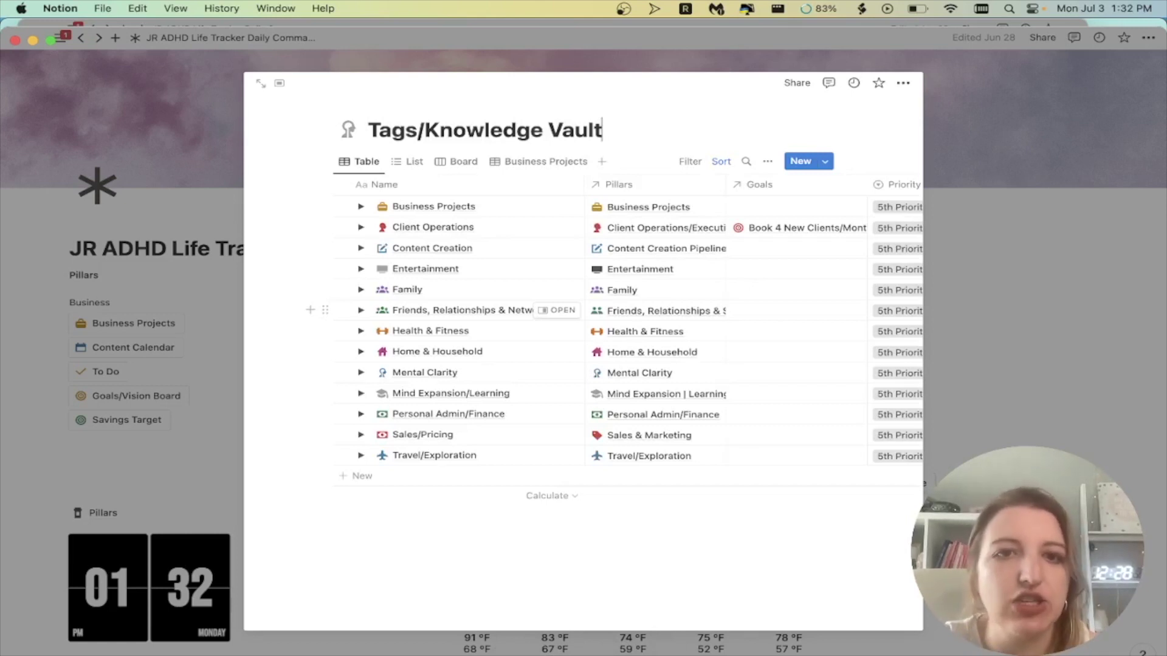
click(361, 268)
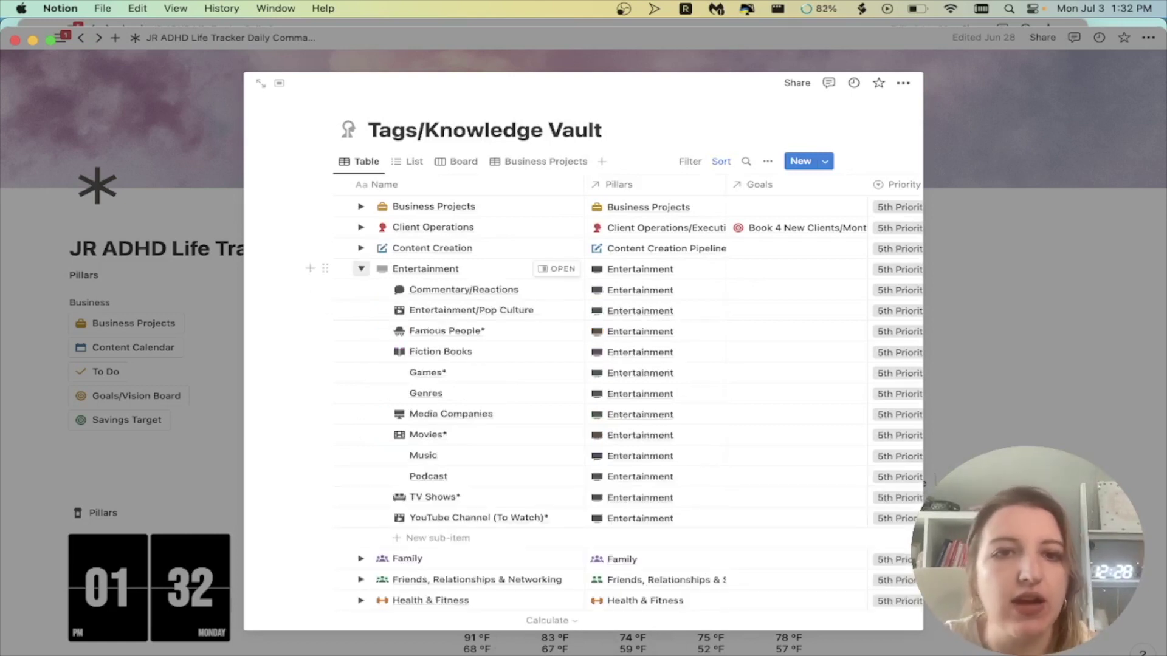
click(361, 269)
click(361, 248)
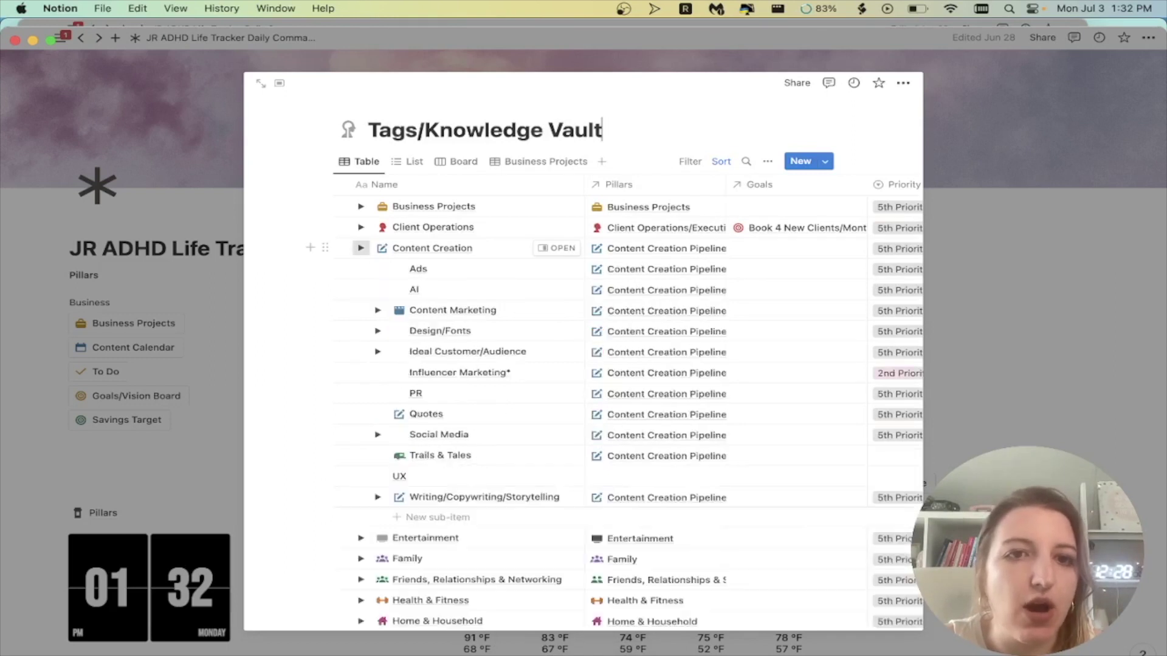
click(361, 248)
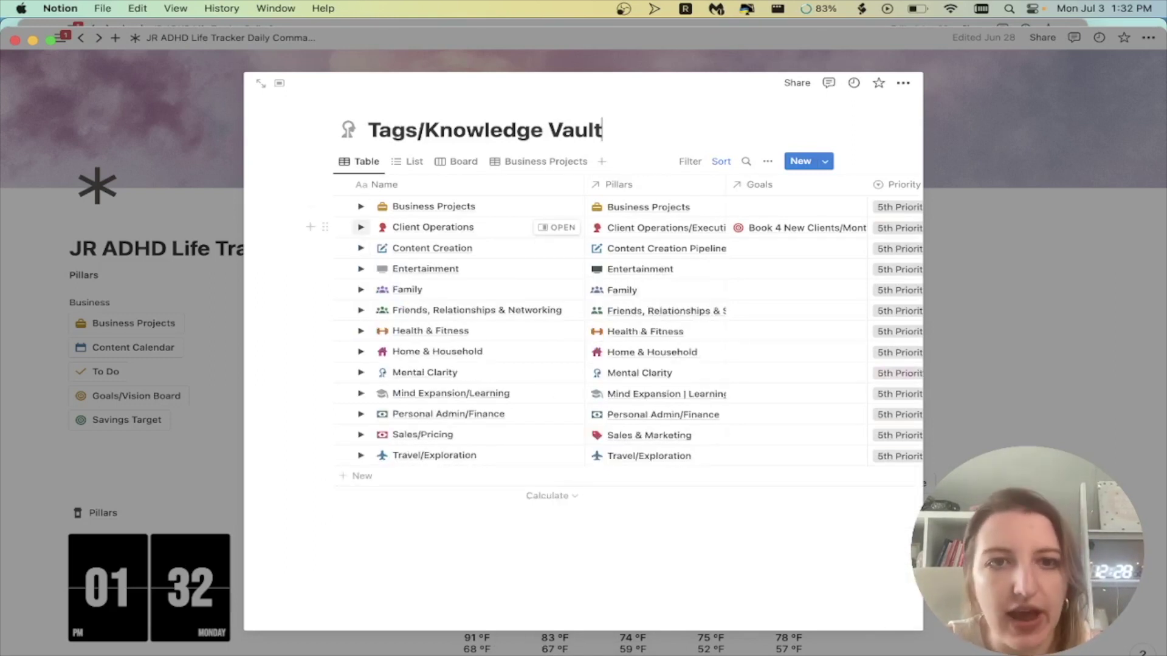
click(361, 226)
click(361, 227)
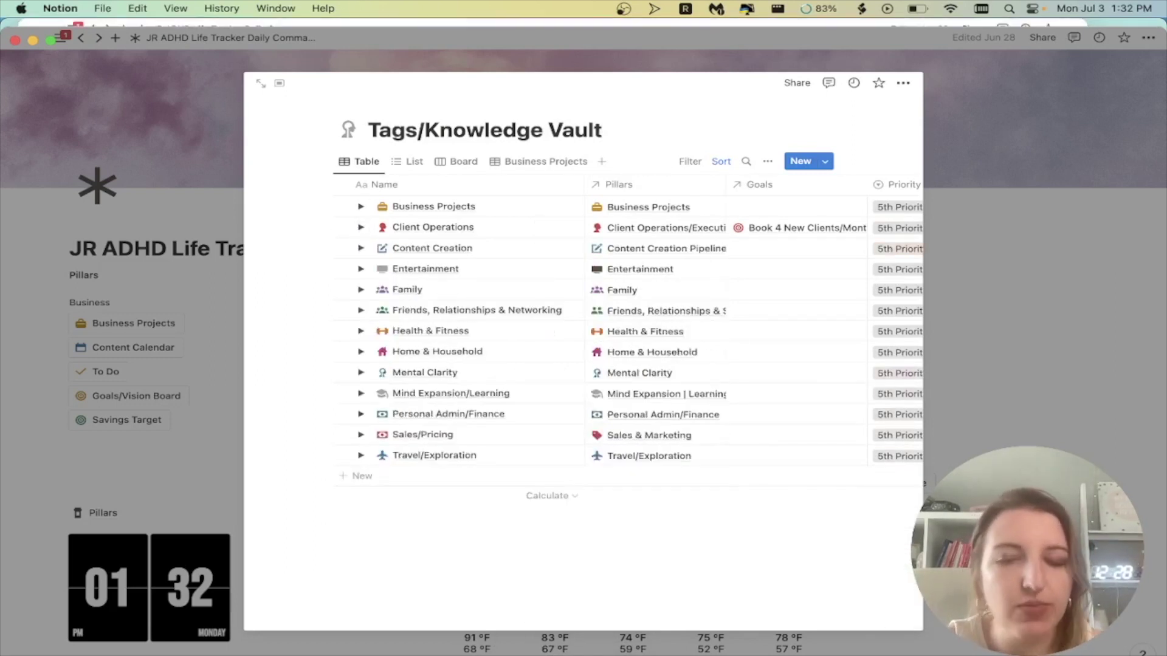
key(Escape)
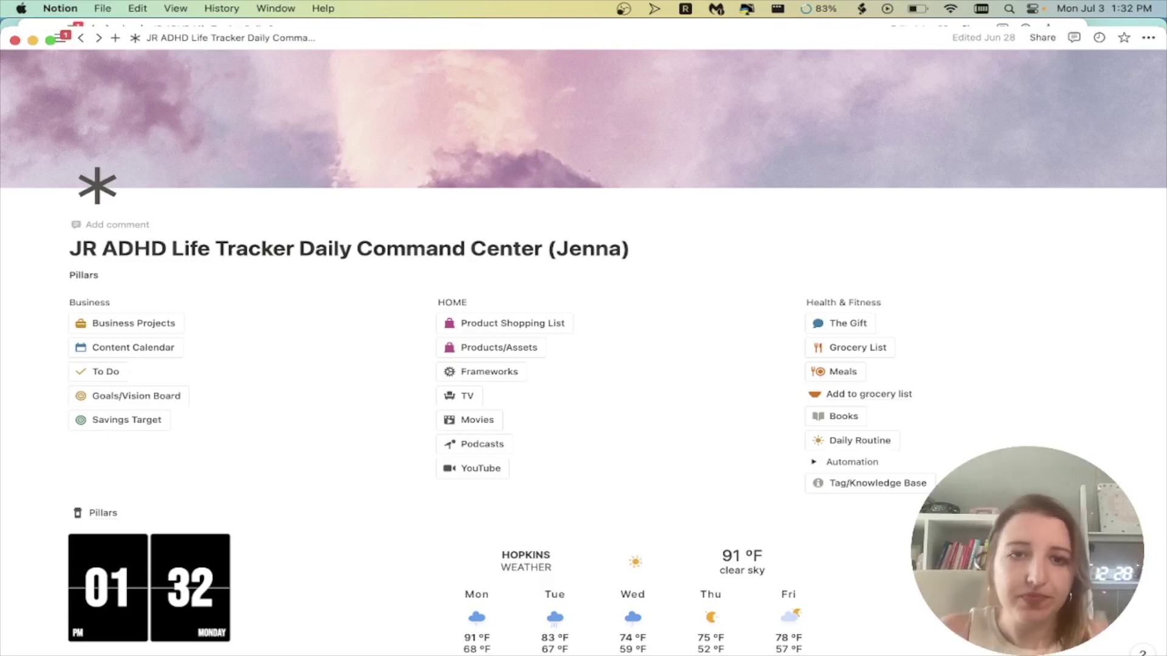
scroll(583, 353, down, 5)
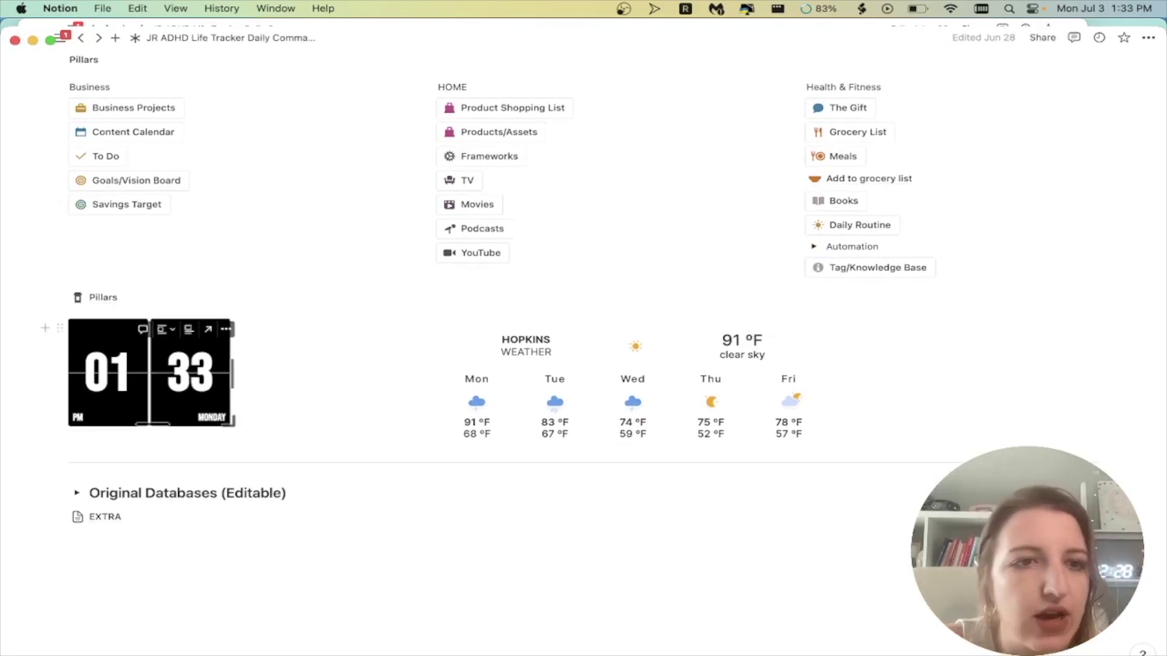
scroll(583, 352, up, 5)
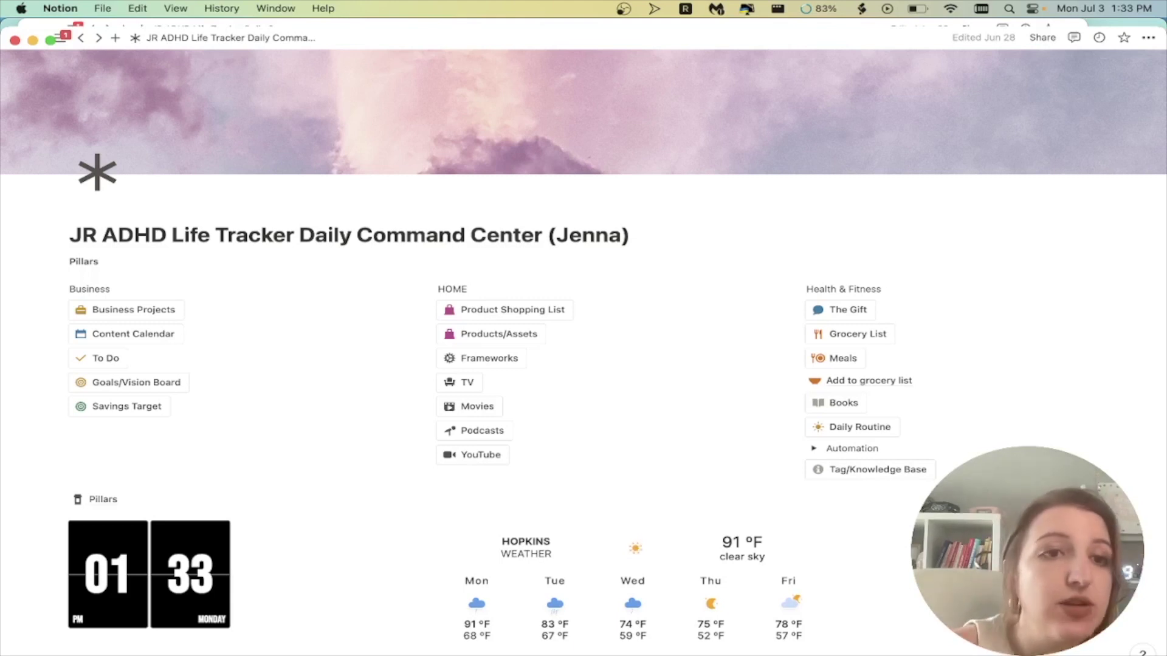
Step: Preview the Business Projects page, scroll through it, and close it
click(133, 309)
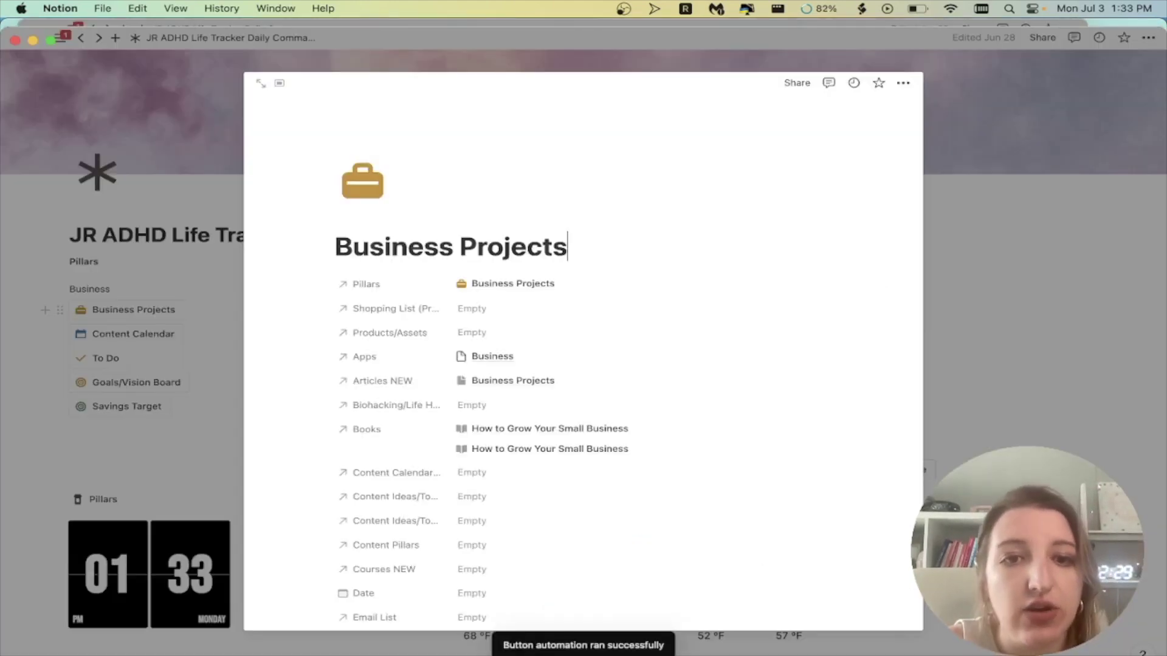
scroll(583, 352, down, 15)
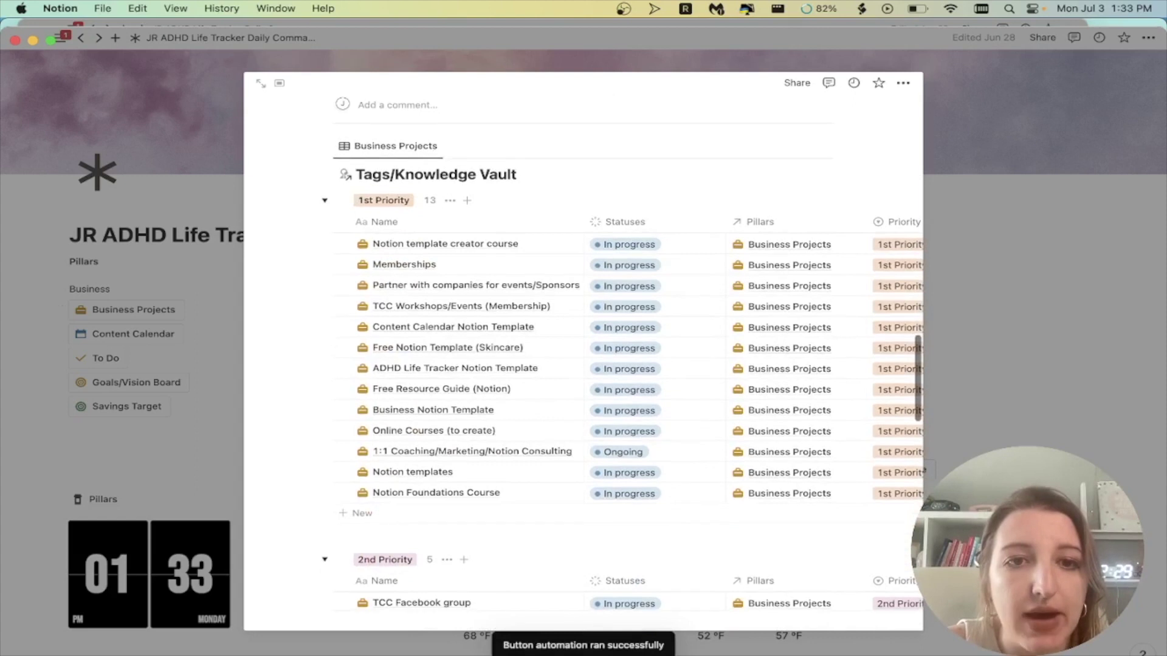
scroll(584, 353, down, 3)
scroll(584, 352, up, 4)
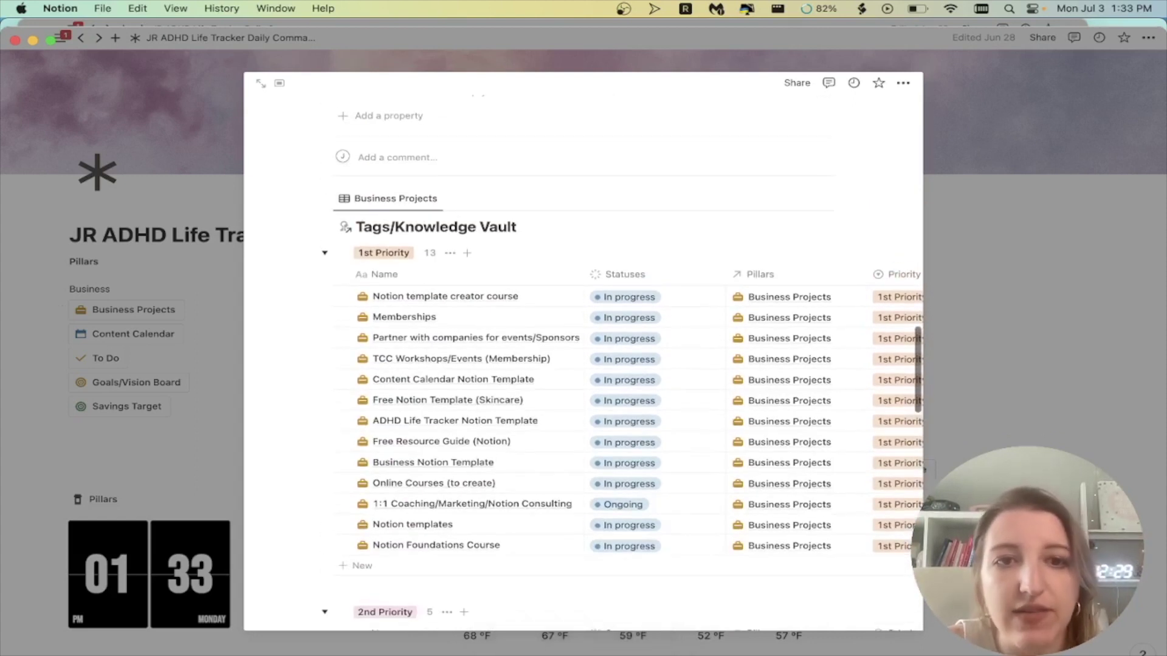
scroll(583, 352, down, 15)
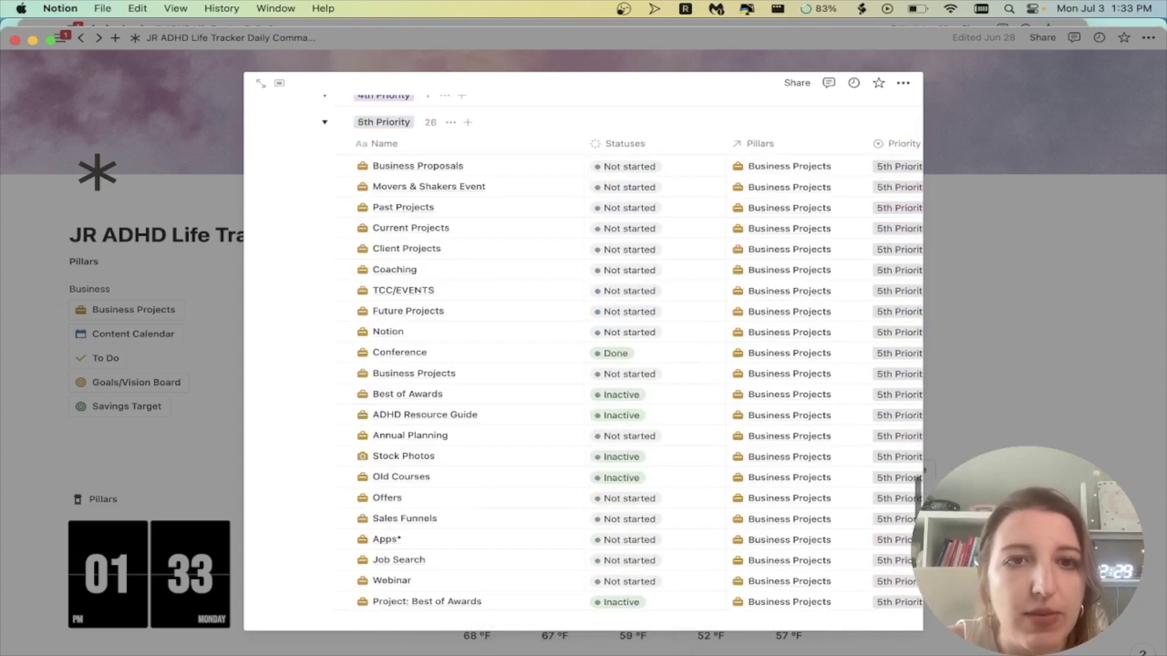
scroll(584, 364, down, 8)
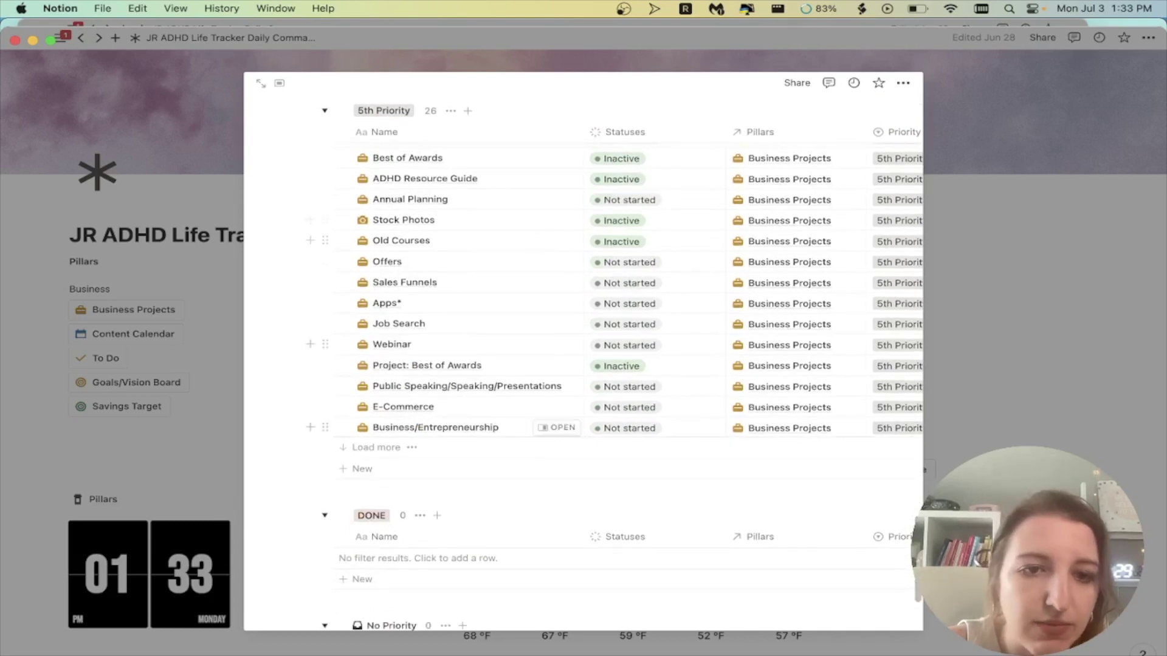
scroll(583, 365, down, 2)
scroll(584, 365, up, 20)
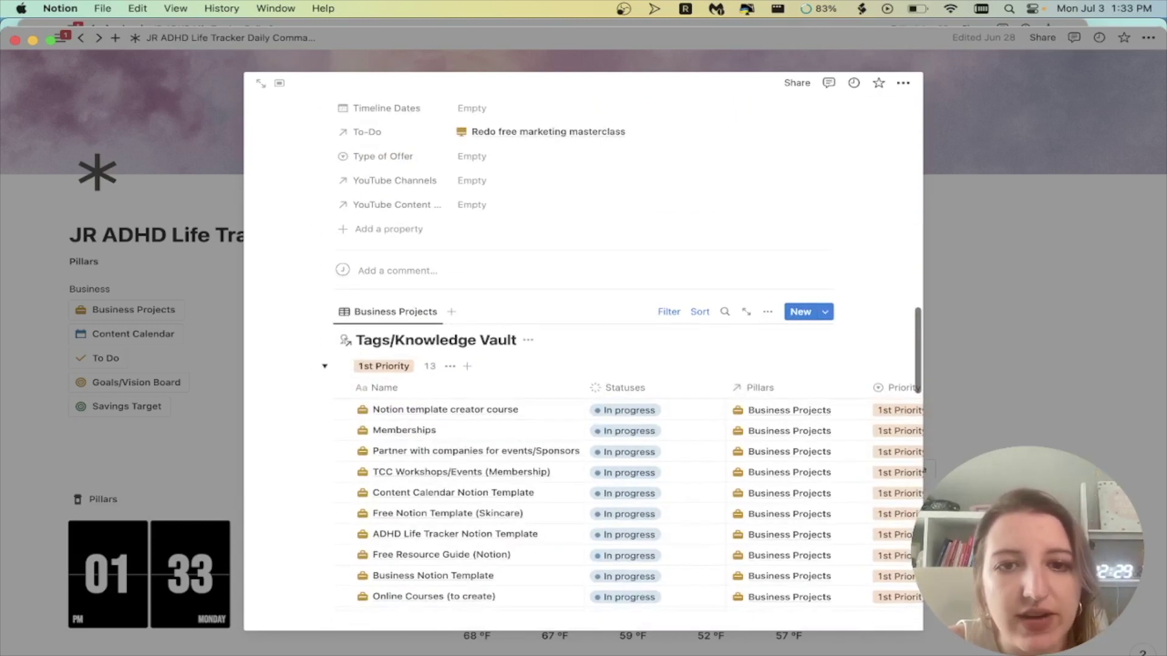
scroll(547, 417, down, 3)
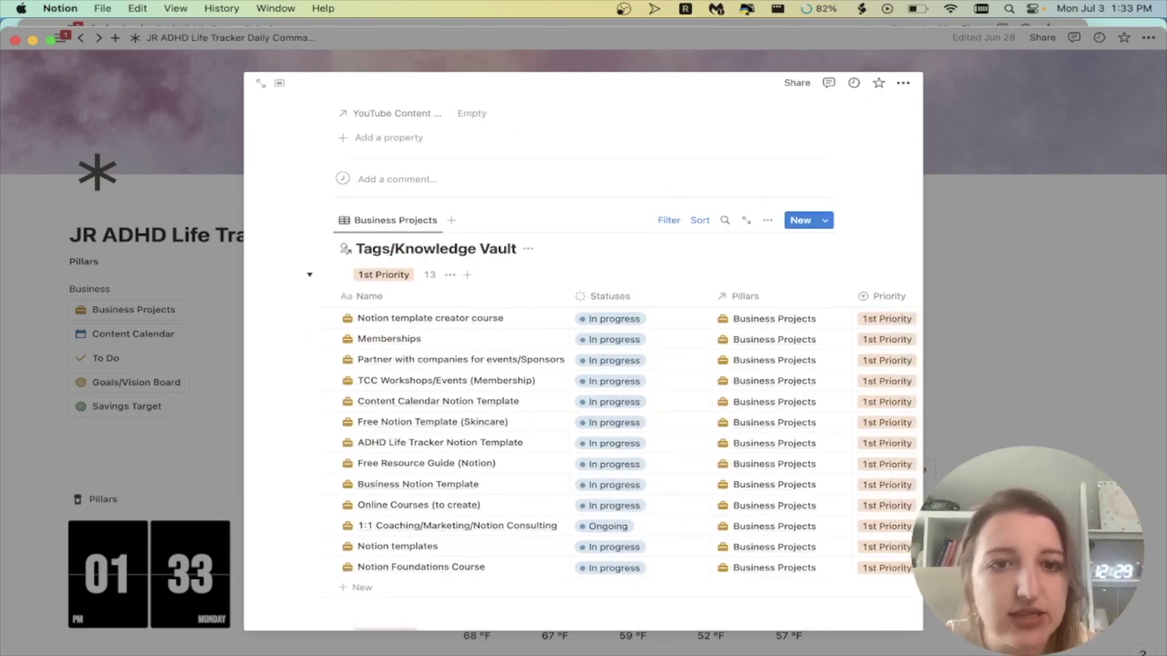
key(Escape)
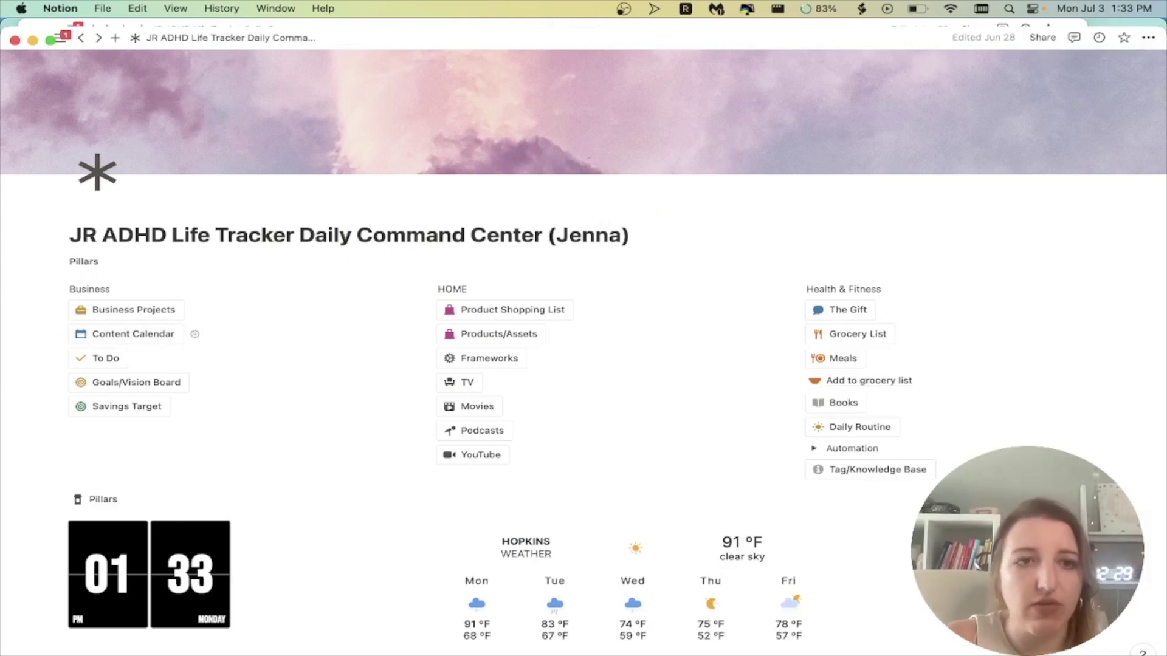
Step: Open Content Calendar and switch its brainstorm database to the Potential Ideas table view
scroll(133, 334, up, 2)
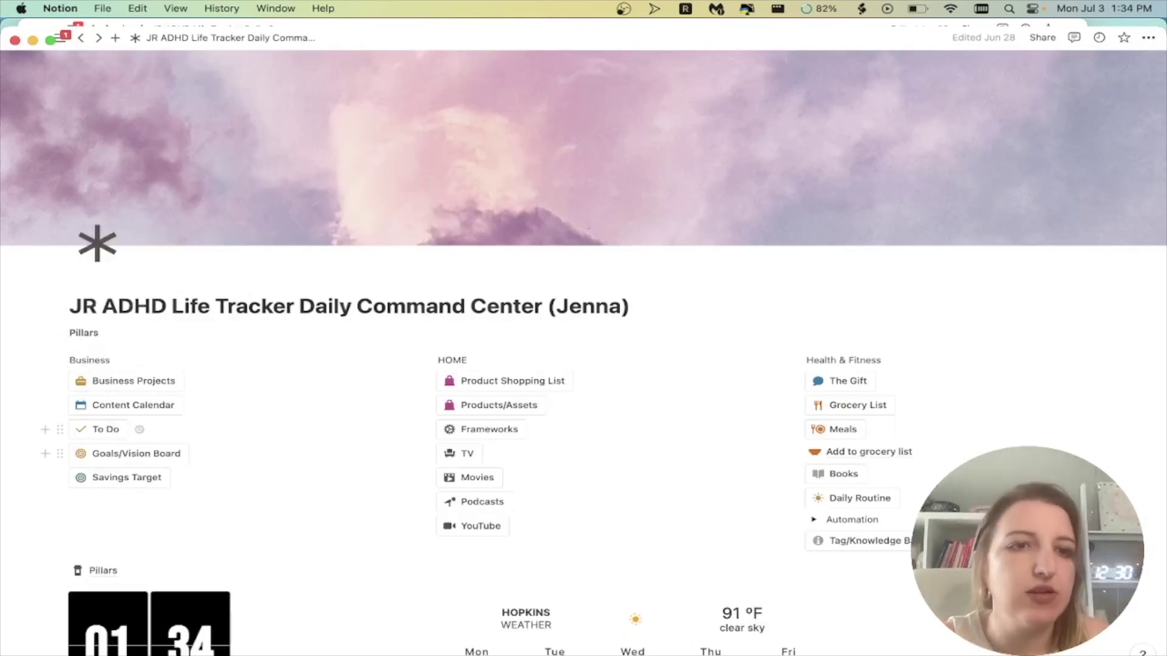
click(177, 405)
scroll(840, 492, down, 15)
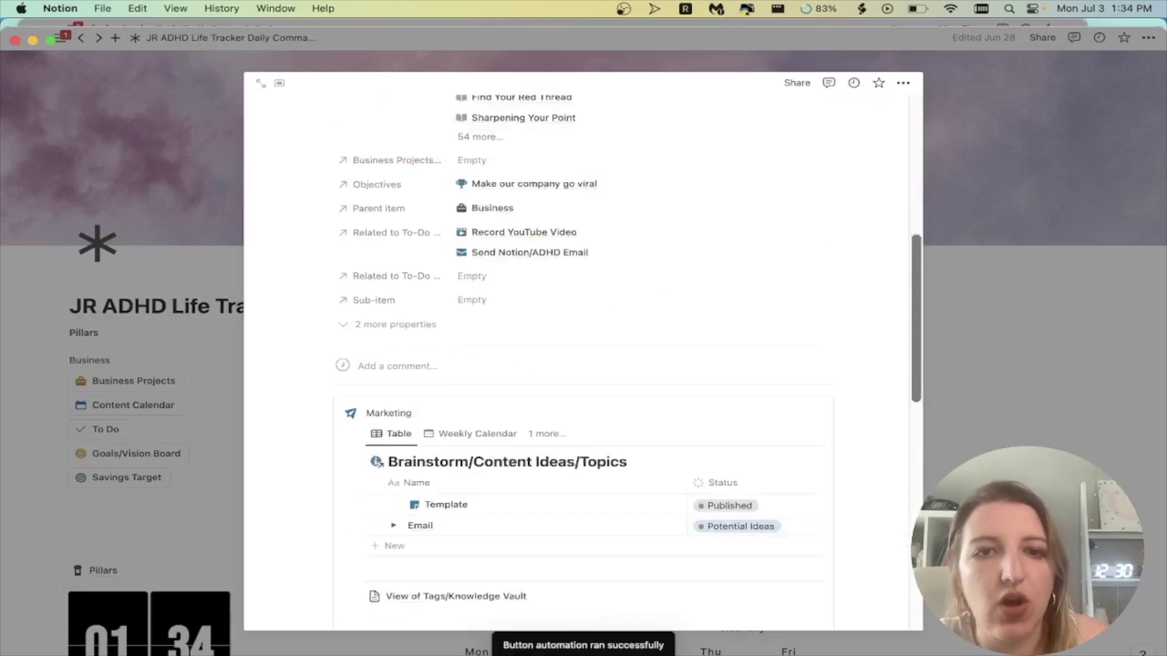
scroll(840, 492, up, 8)
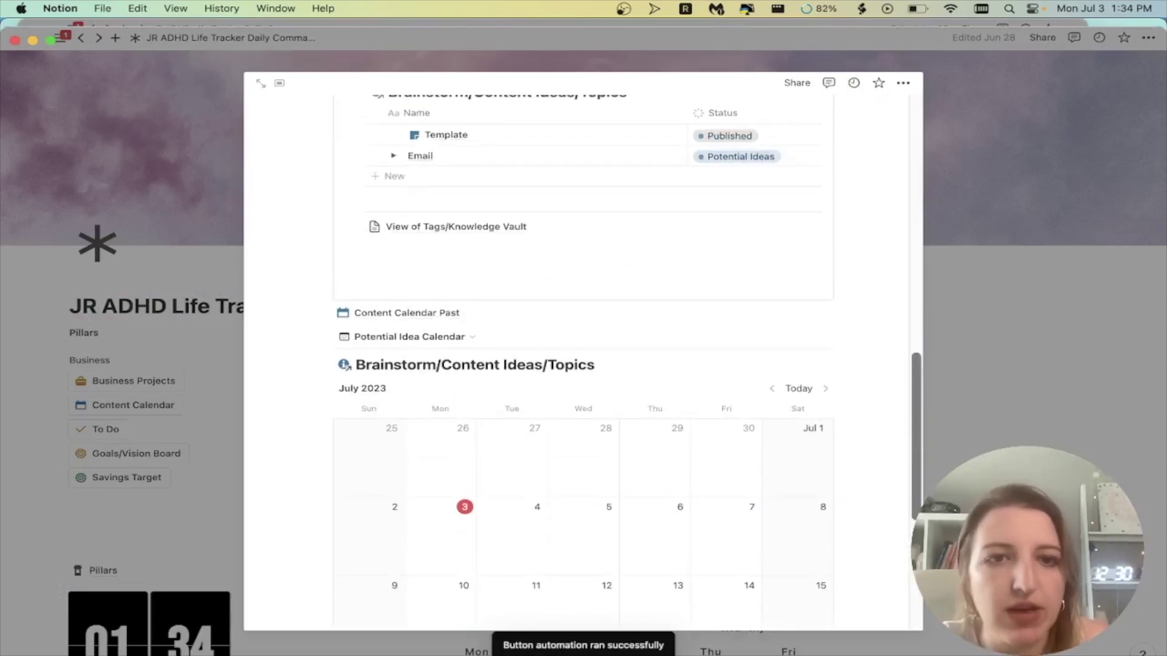
click(410, 336)
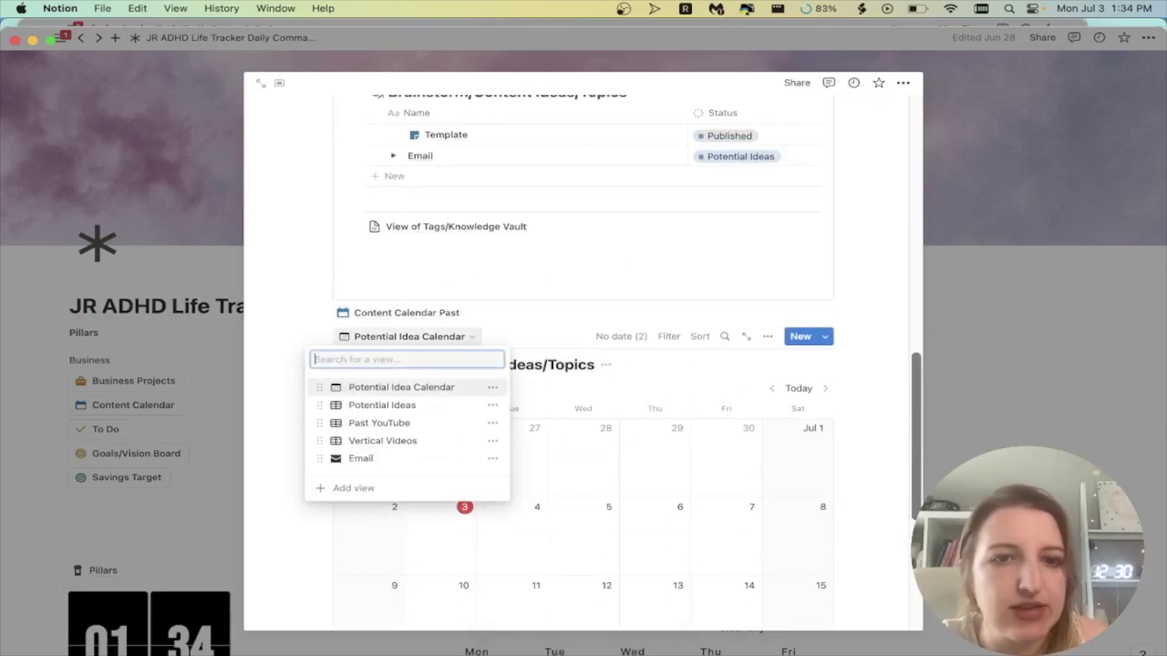
click(382, 404)
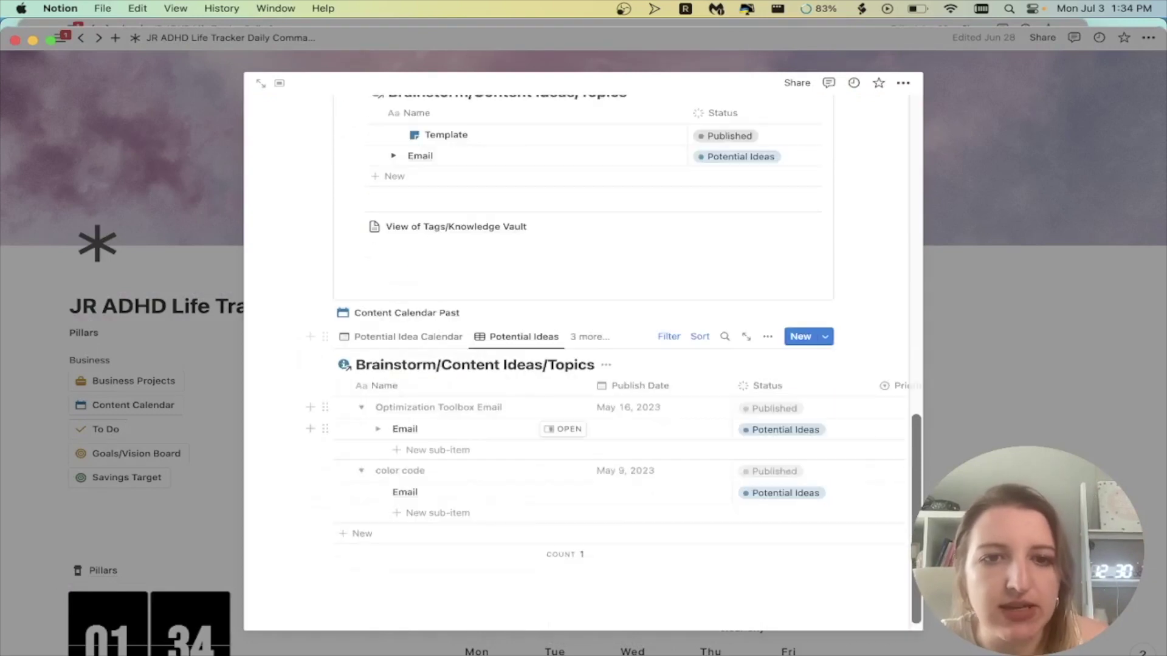
Step: Open the To-Do database and check which priority its filter keeps, then close it
click(106, 429)
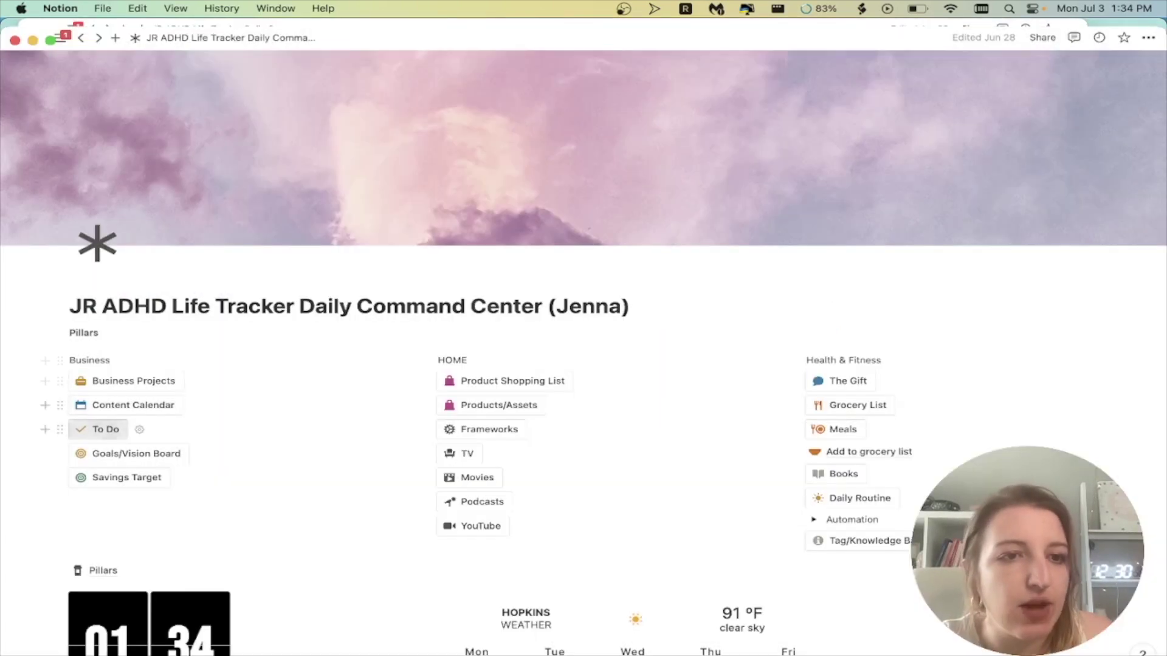
click(106, 429)
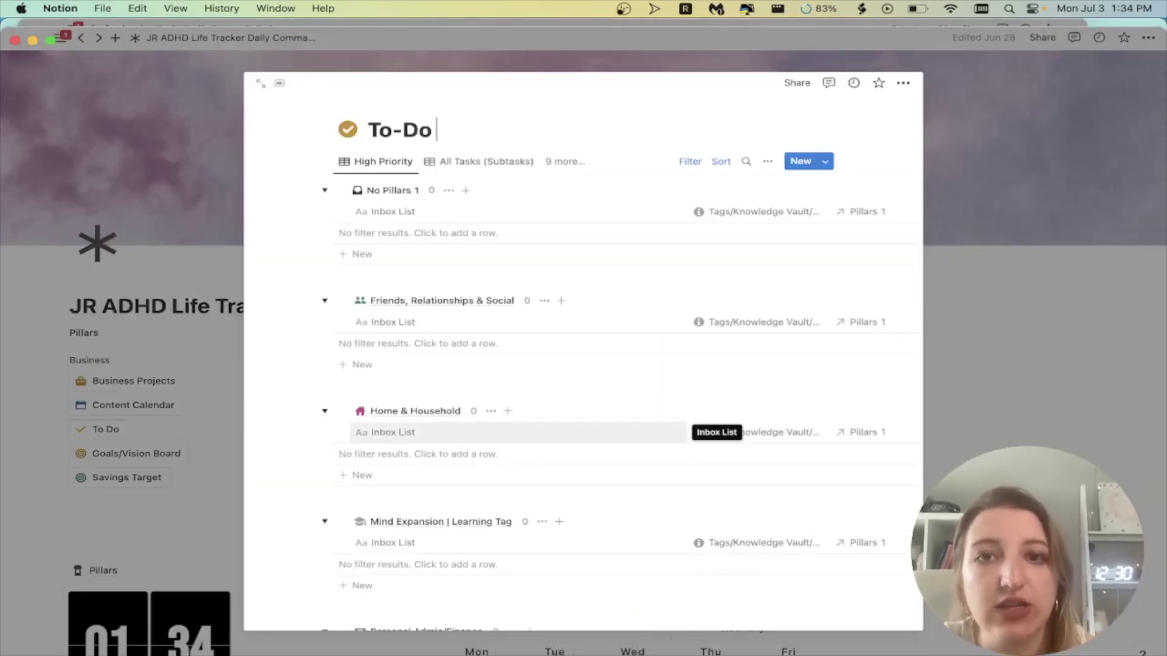
click(690, 161)
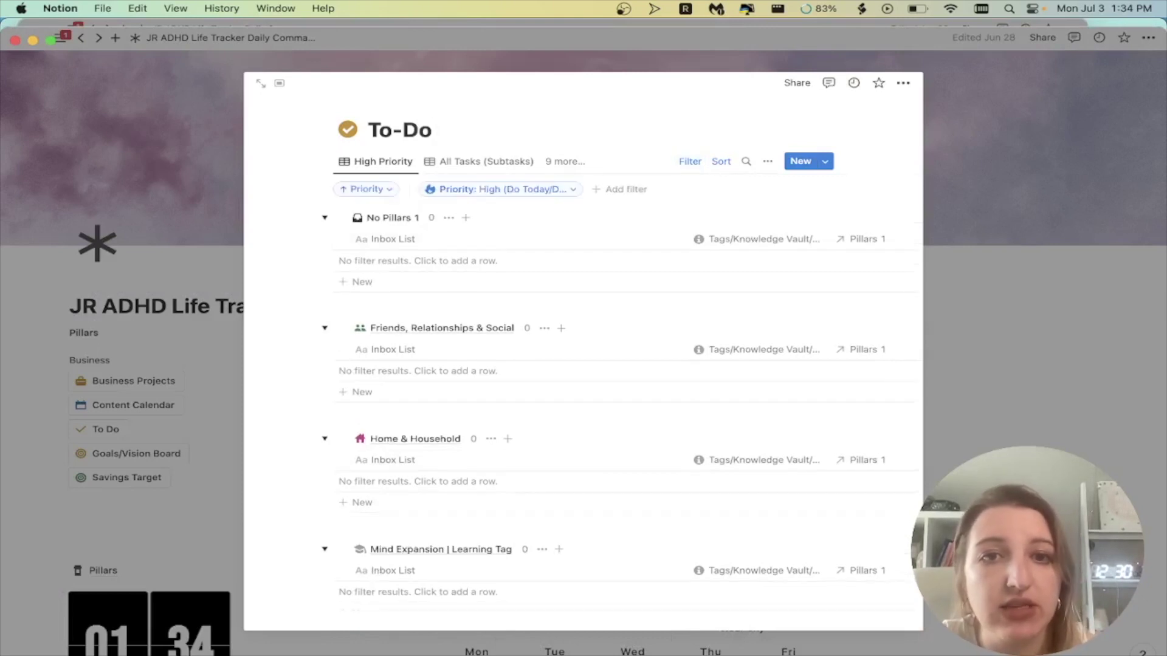
click(498, 189)
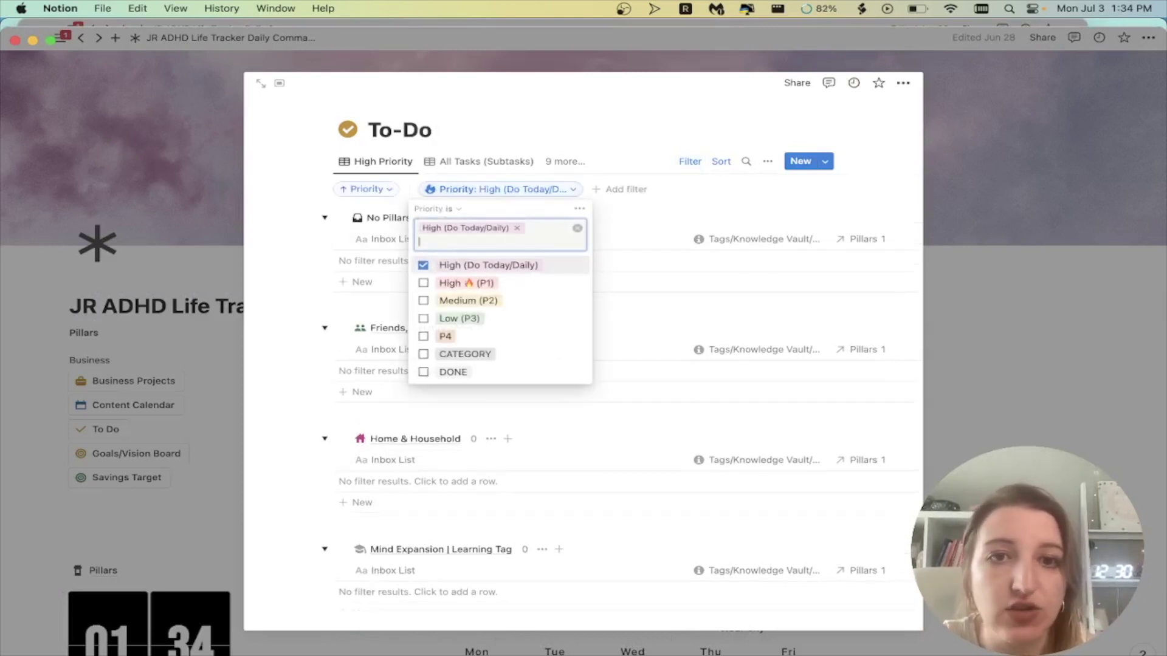
key(Escape)
scroll(583, 352, down, 15)
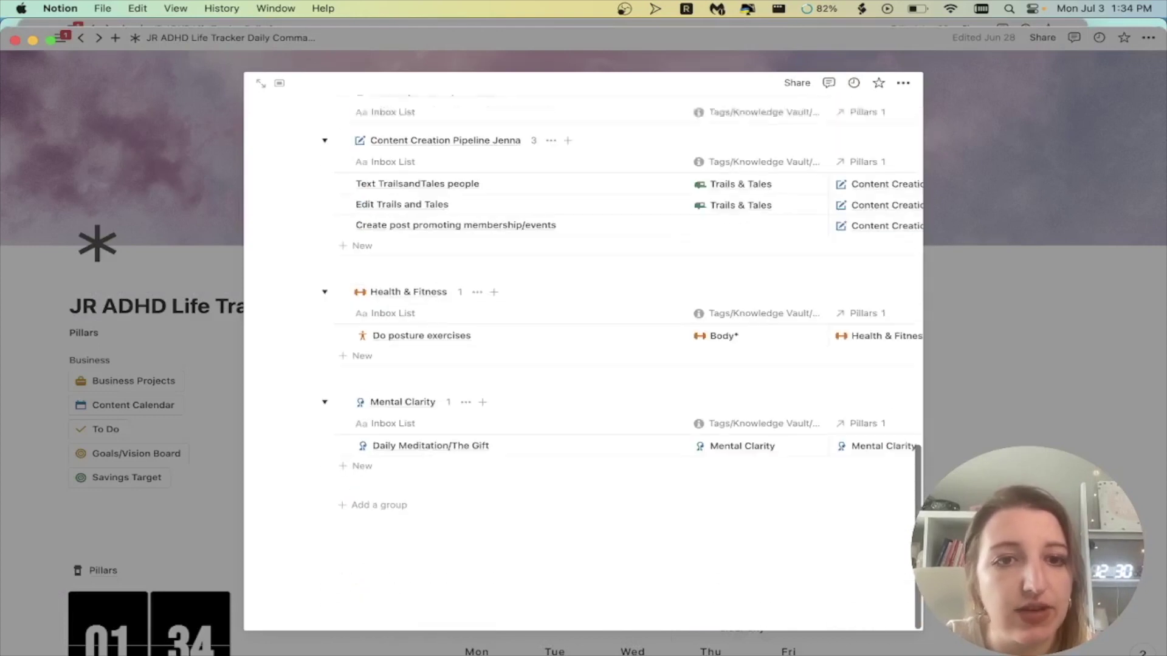
scroll(583, 352, up, 15)
click(134, 454)
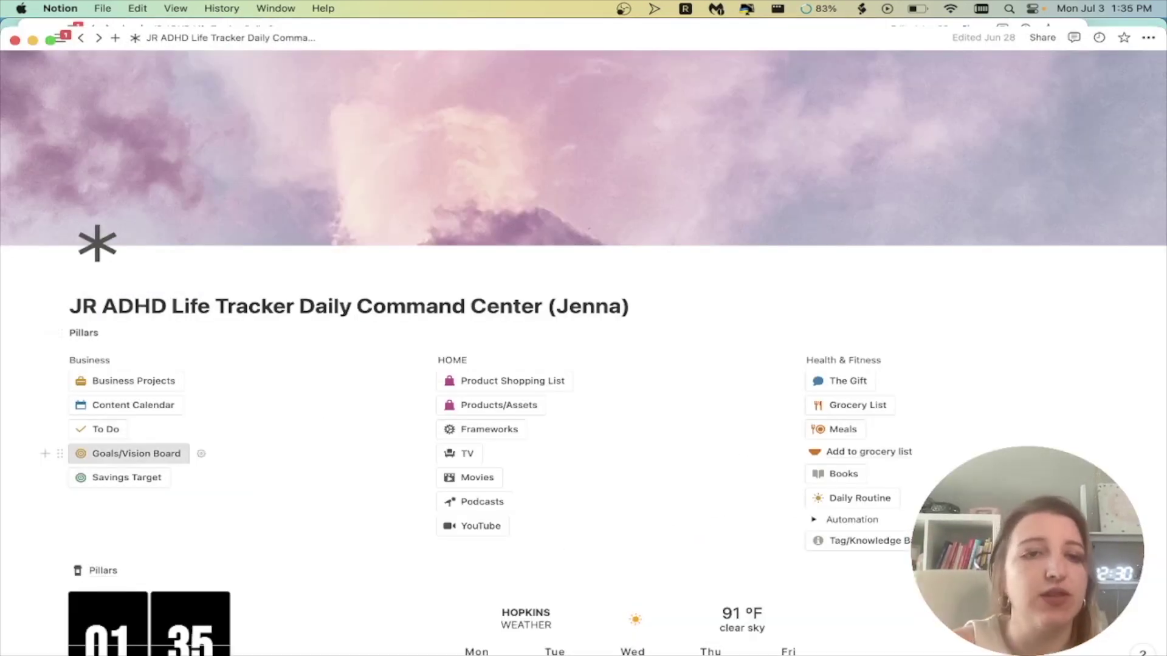
Step: Browse the Goals/Vision Boards database, then open Savings Targets
click(134, 454)
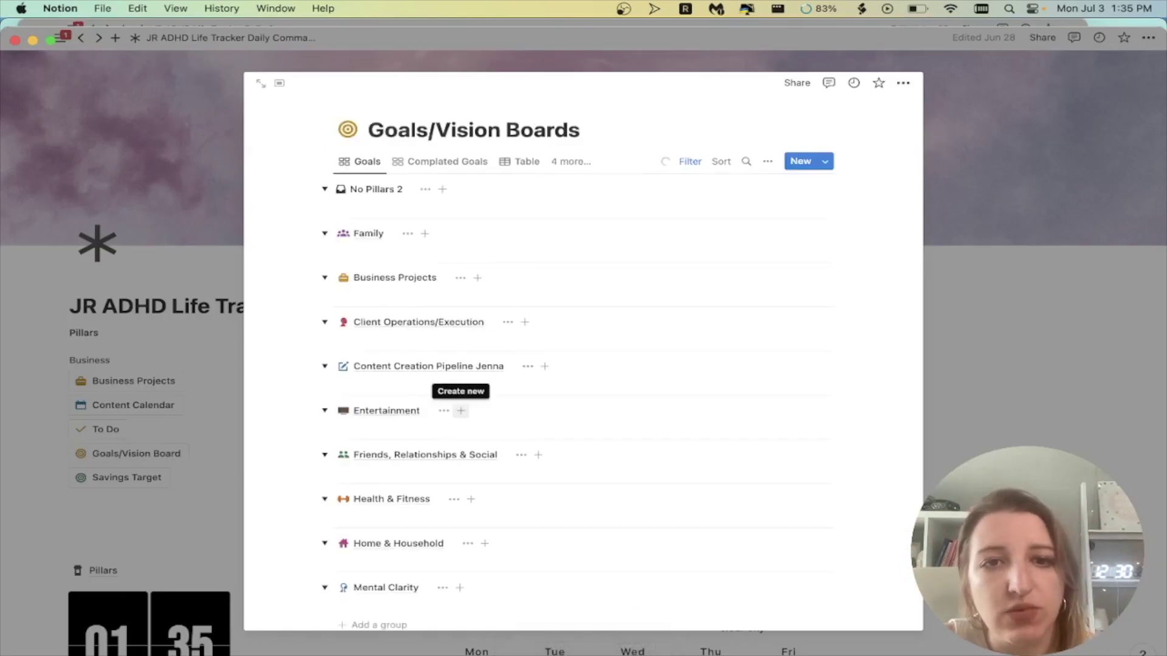
scroll(460, 410, down, 15)
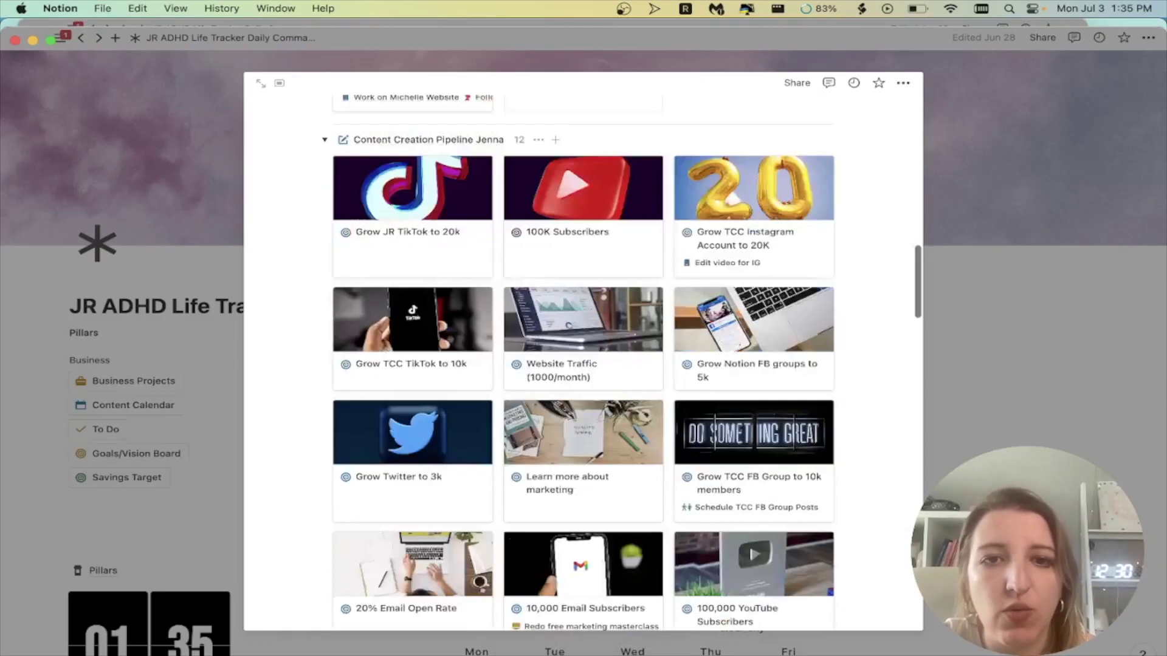
scroll(461, 411, down, 10)
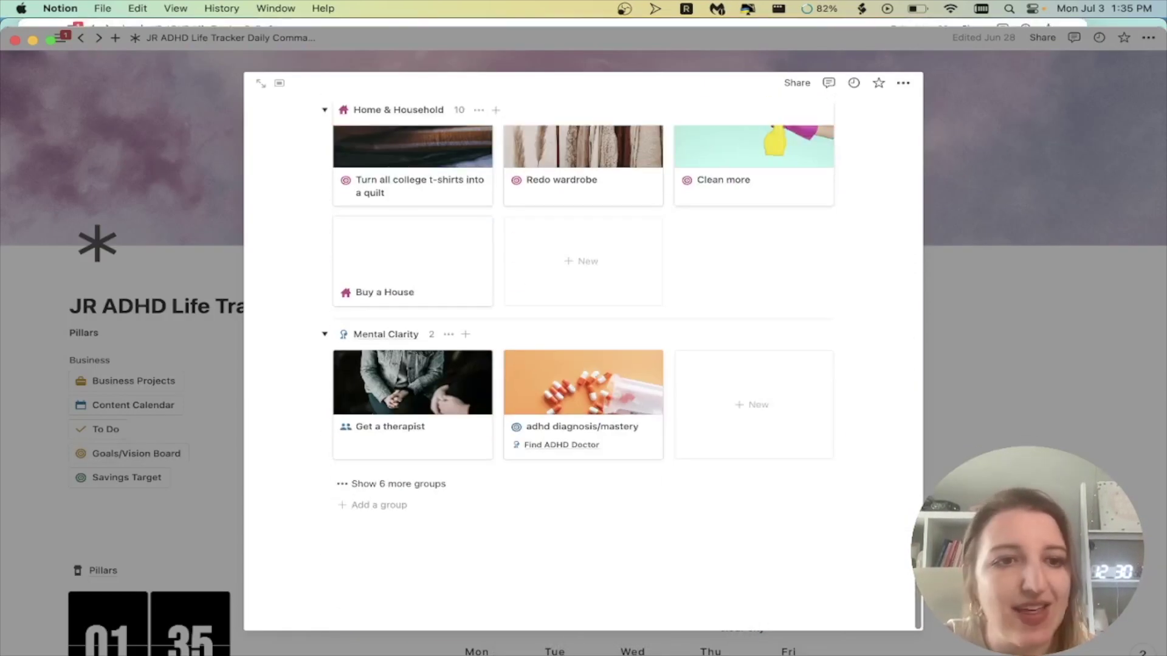
key(Escape)
click(124, 477)
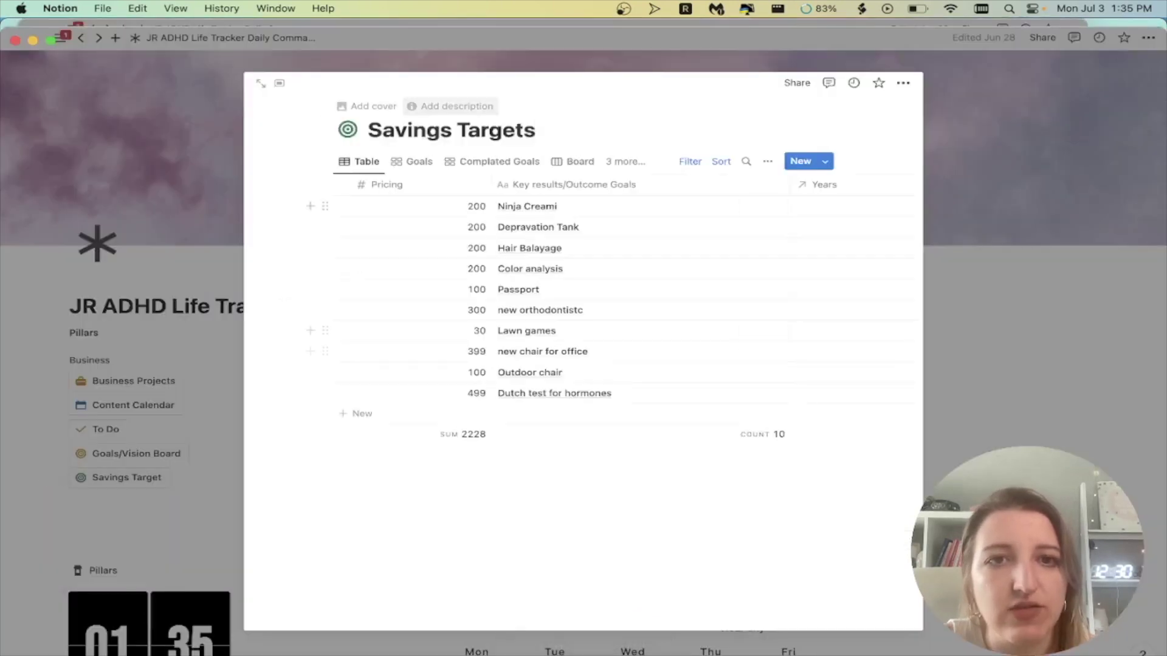
Step: Switch Savings Targets to the Goals picture gallery, browse the cards, and close it
click(412, 161)
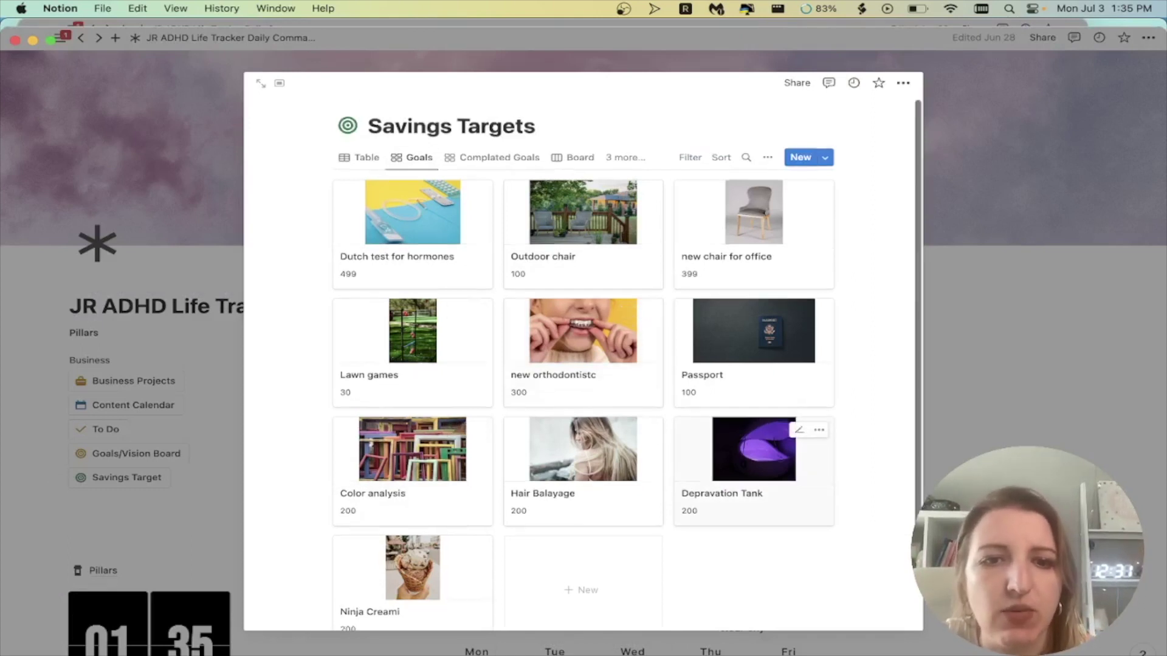
scroll(754, 364, down, 3)
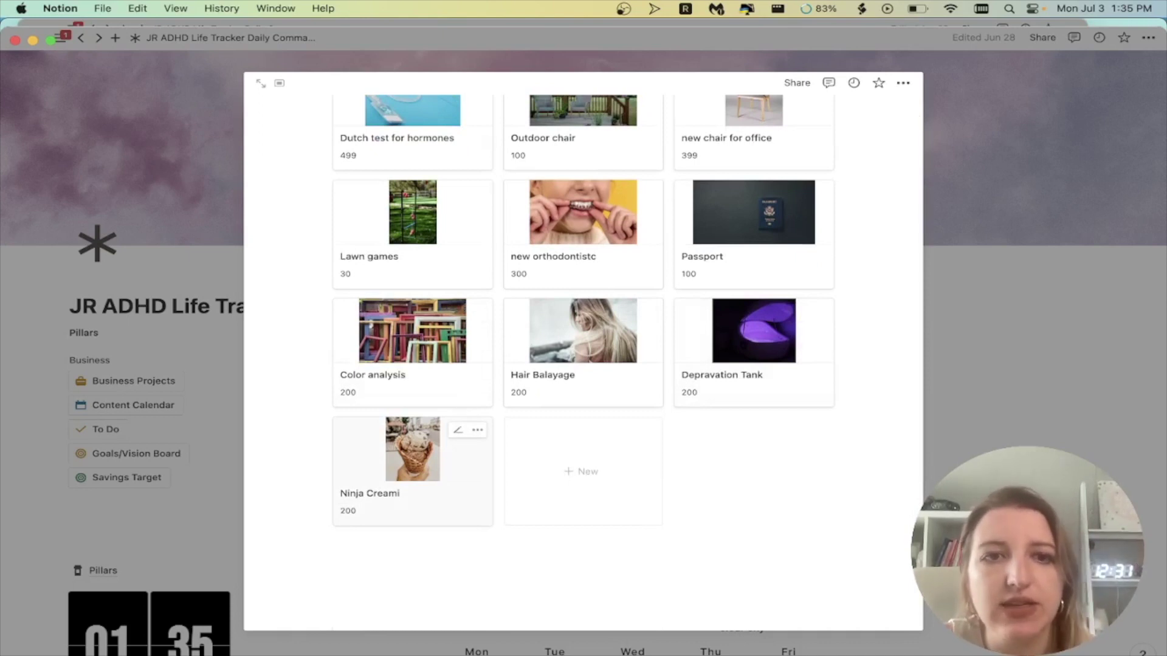
scroll(413, 461, up, 3)
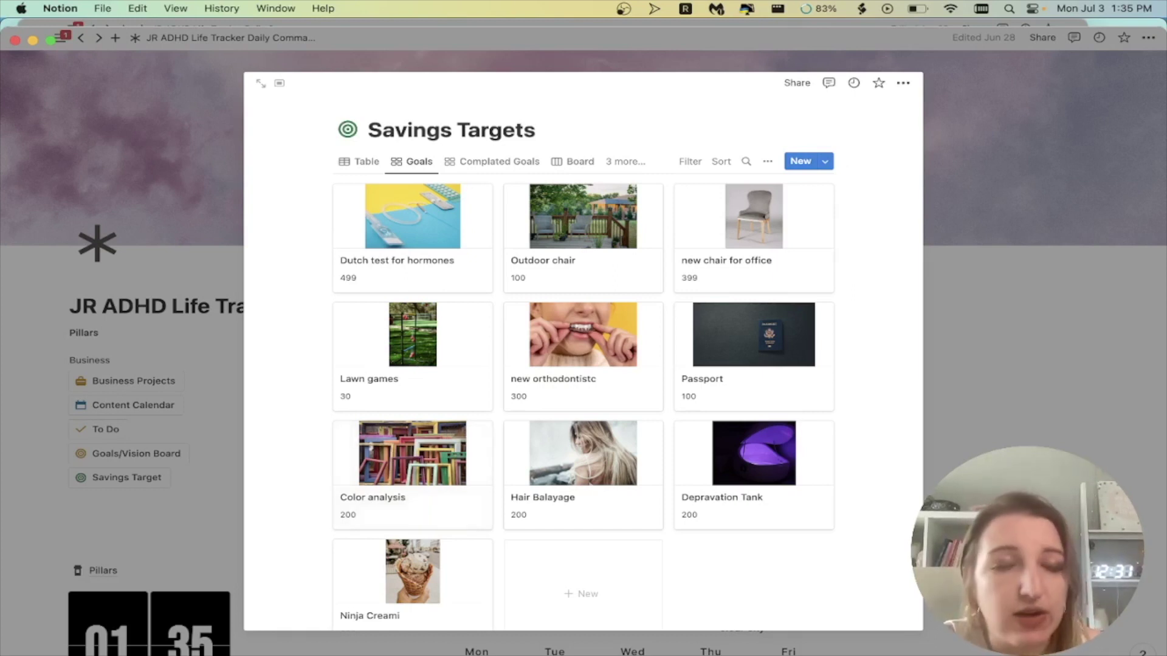
key(Escape)
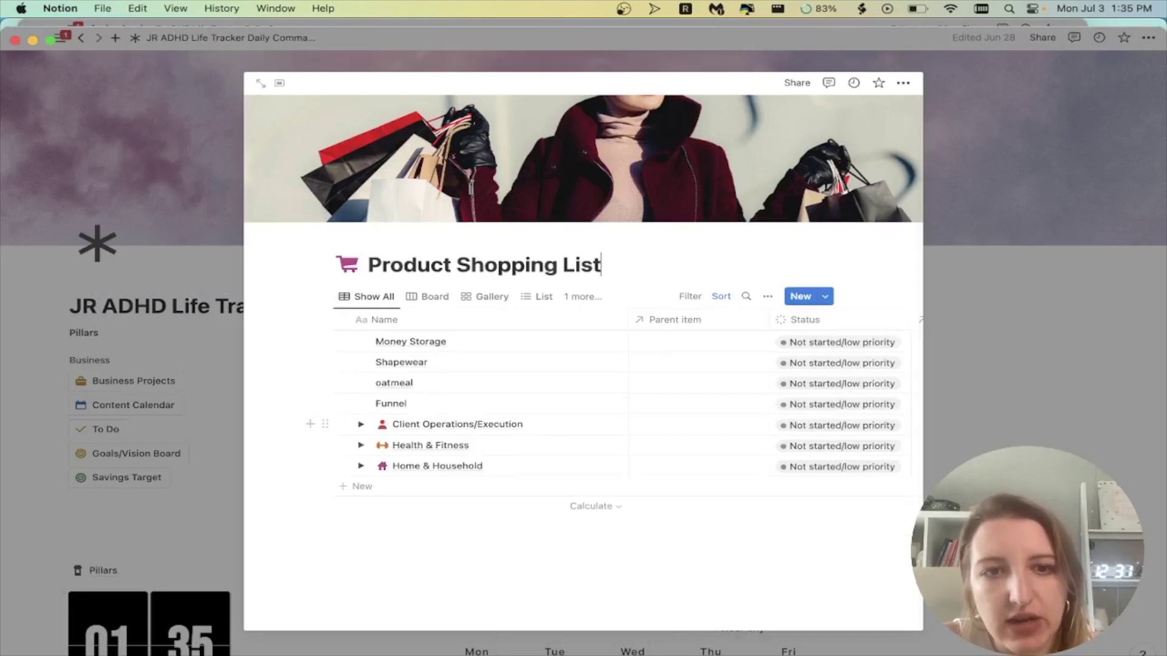
key(Escape)
click(493, 333)
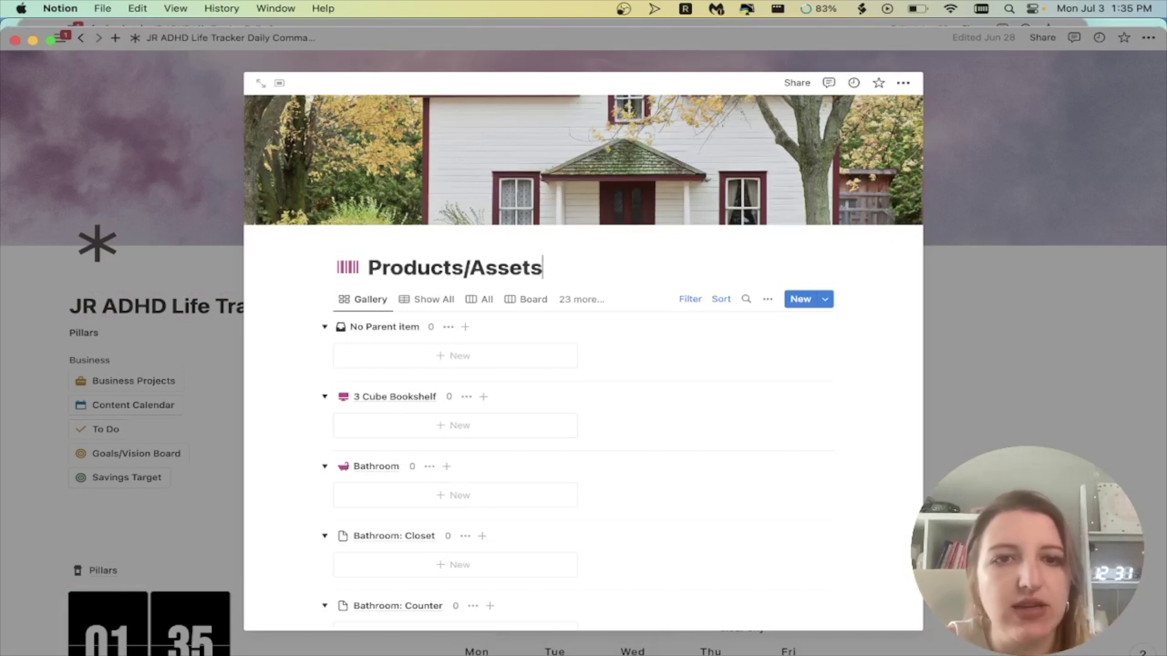
scroll(428, 299, down, 5)
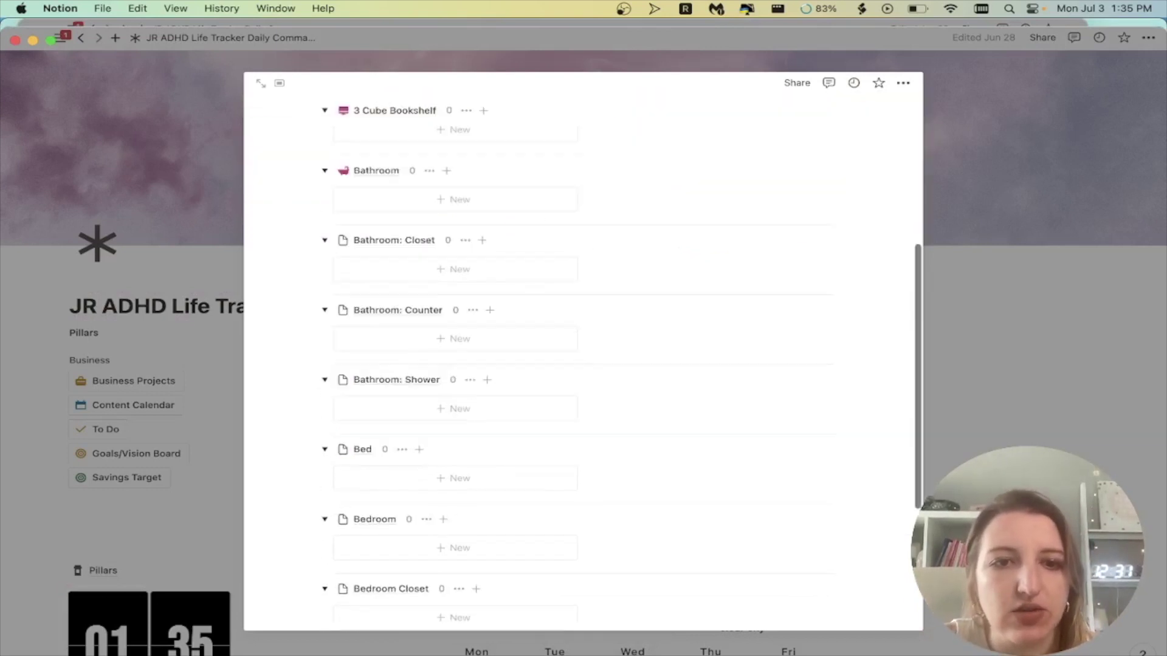
scroll(429, 299, up, 5)
click(427, 299)
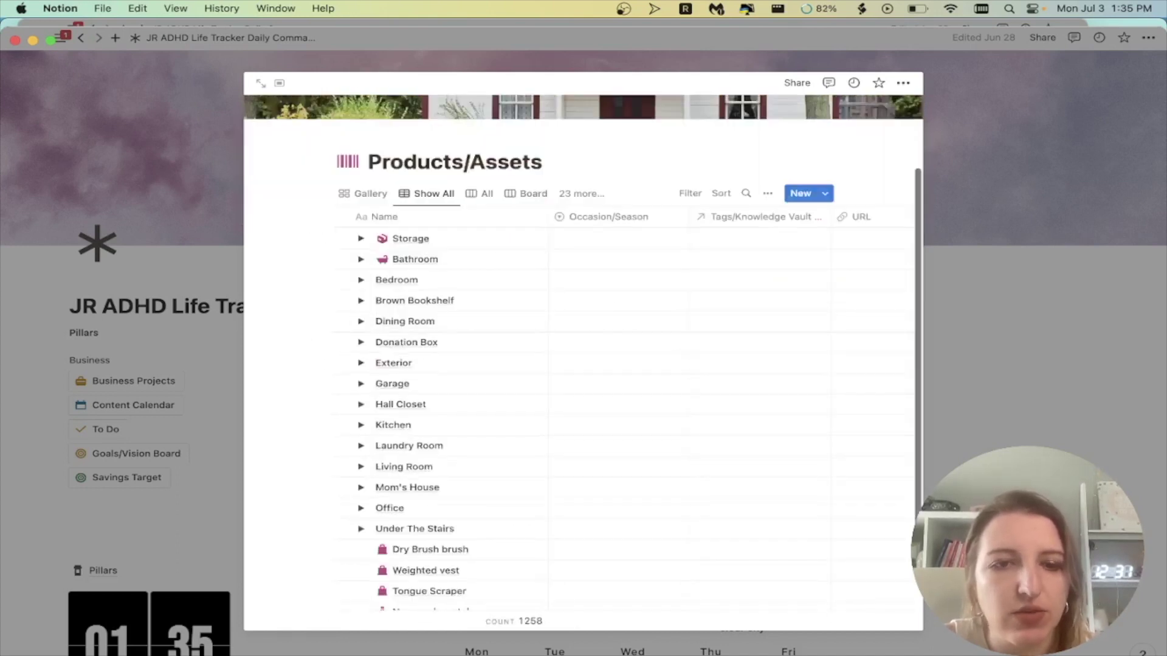
scroll(426, 395, down, 5)
scroll(425, 419, up, 5)
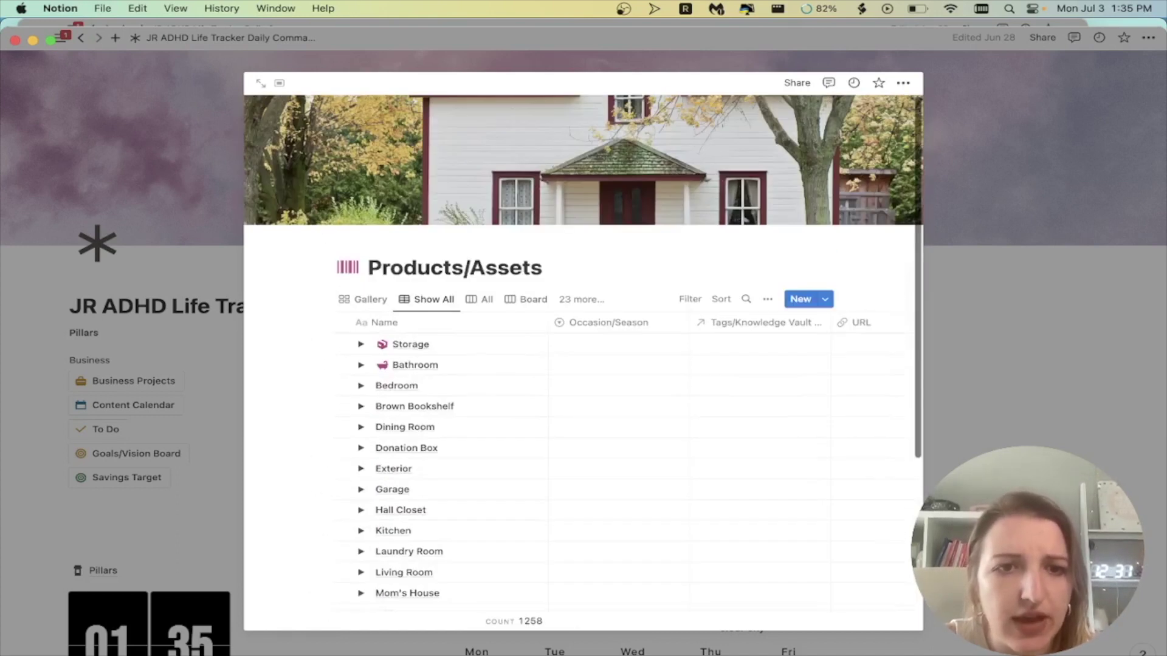
key(Escape)
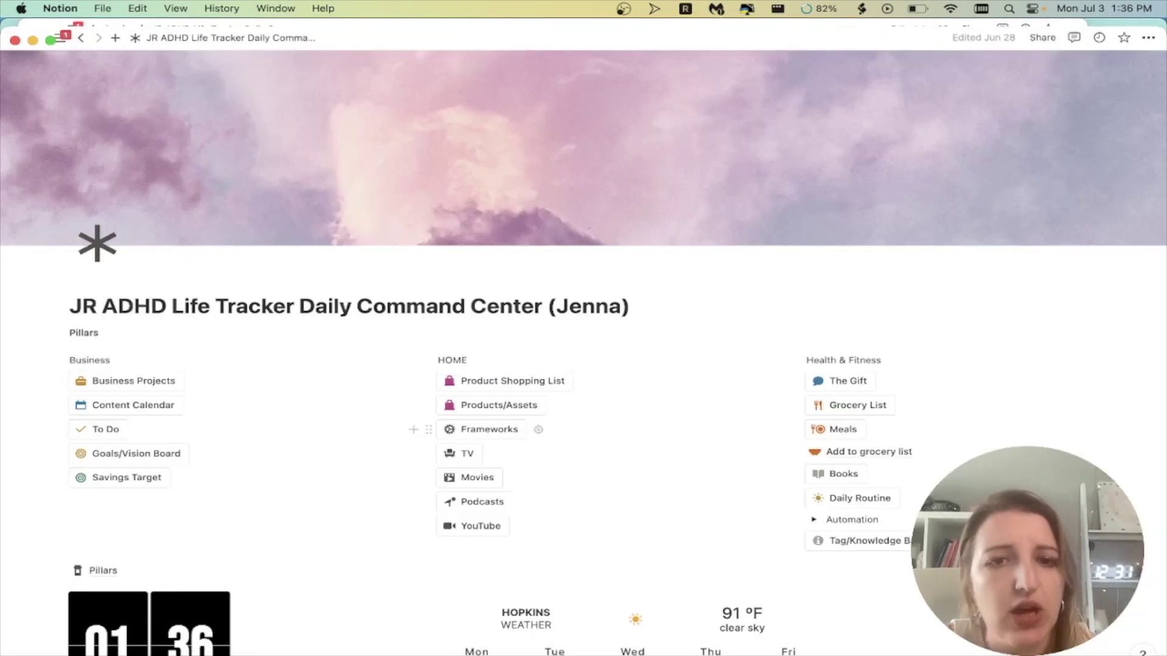
click(486, 429)
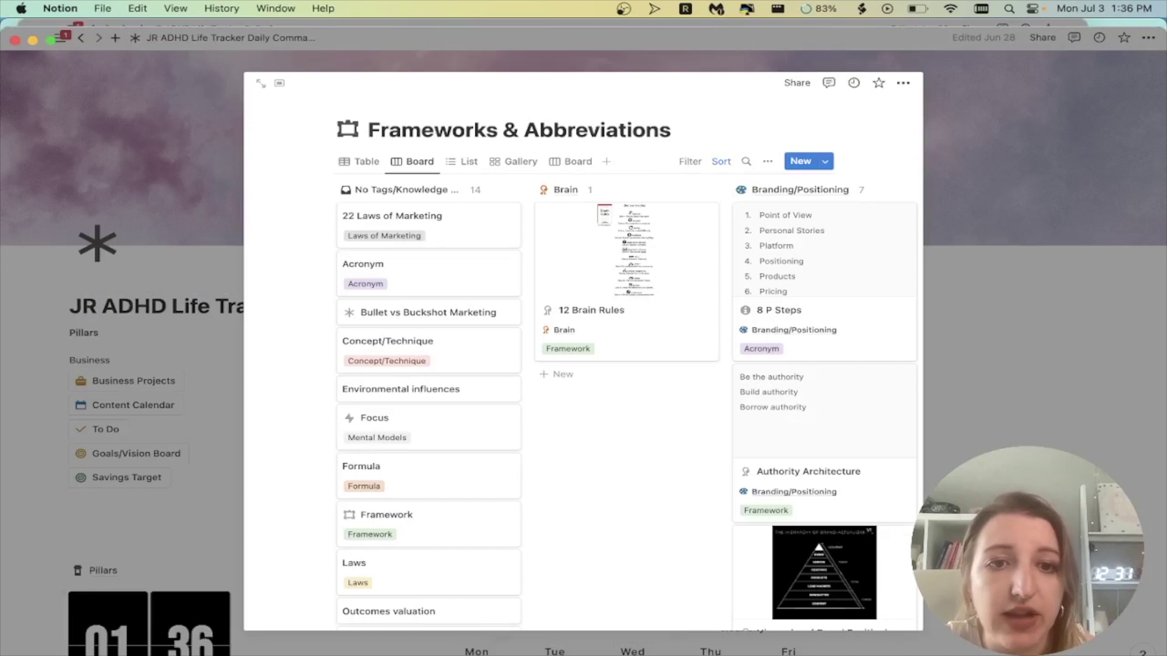
scroll(584, 413, right, 20)
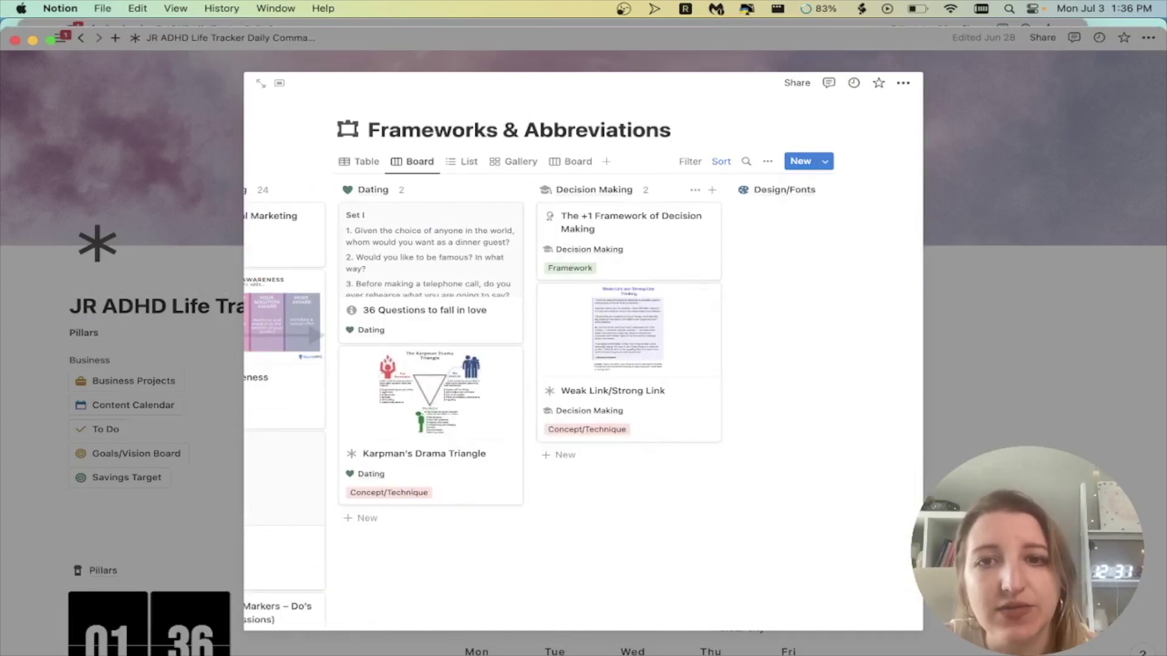
scroll(583, 413, right, 10)
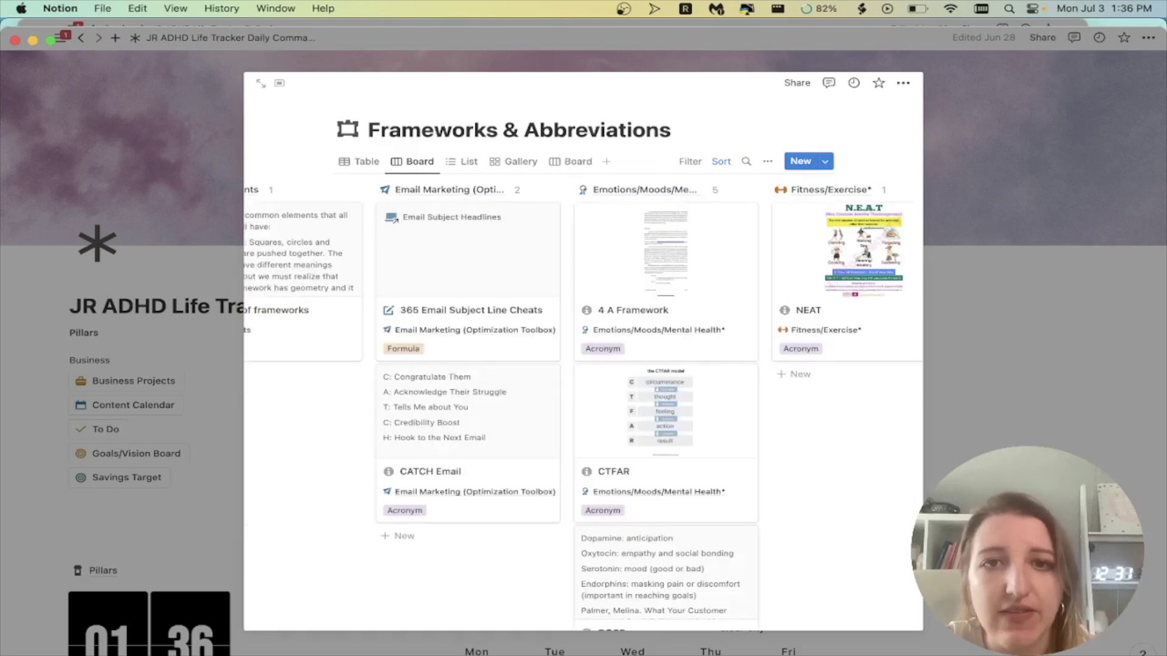
scroll(584, 365, right, 10)
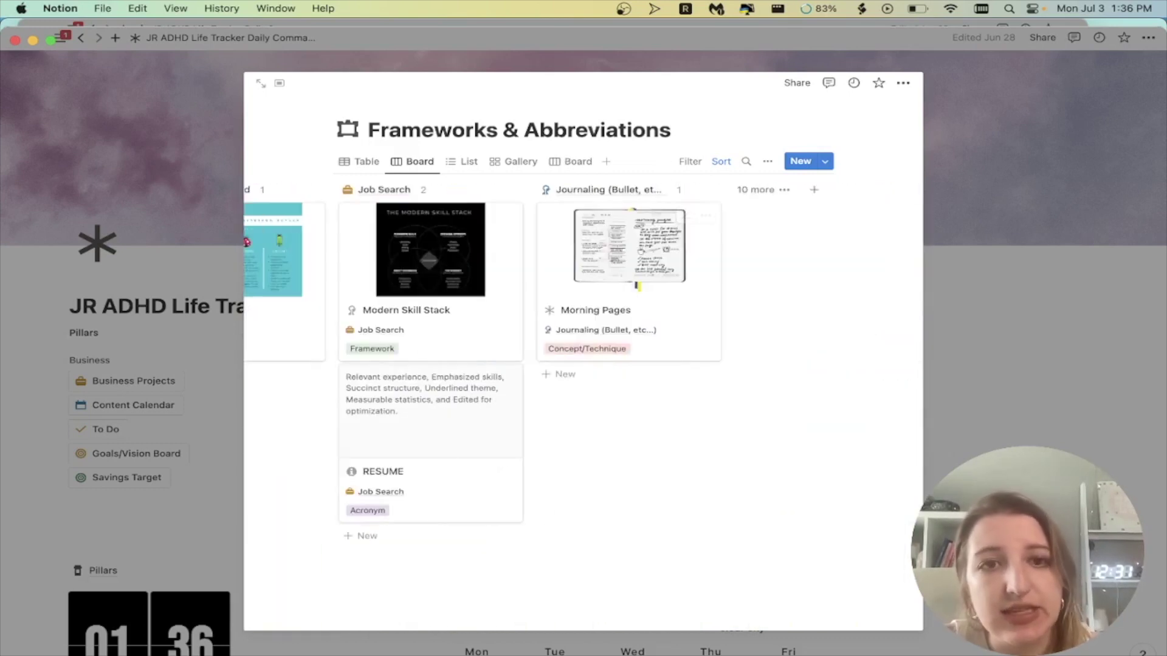
key(Escape)
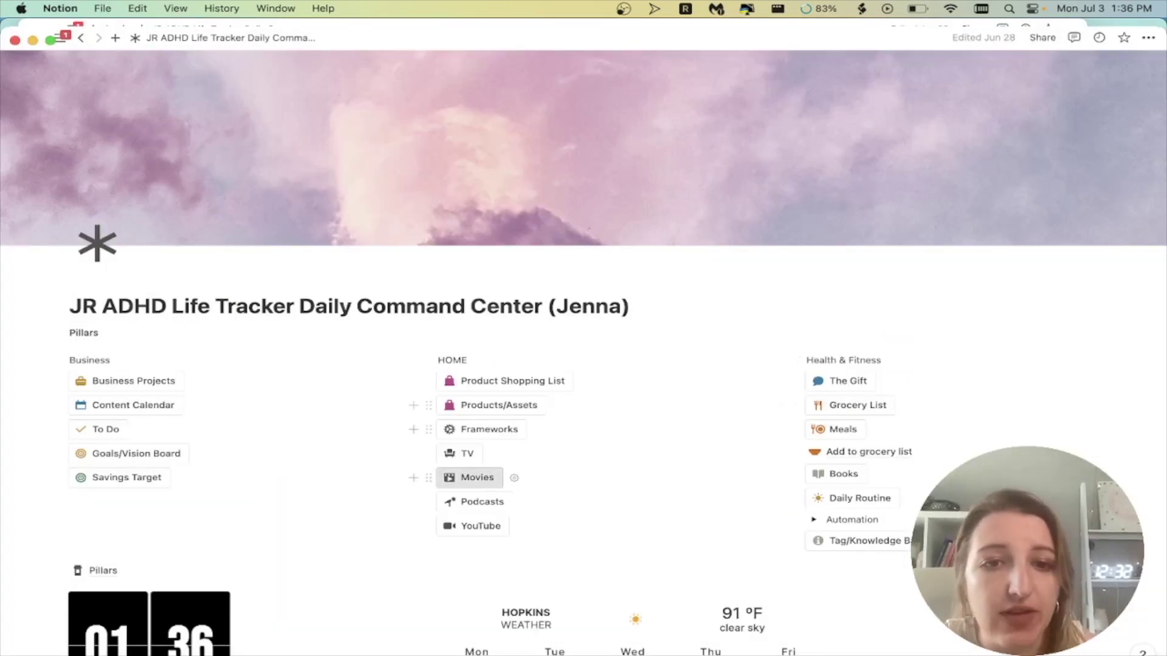
click(464, 453)
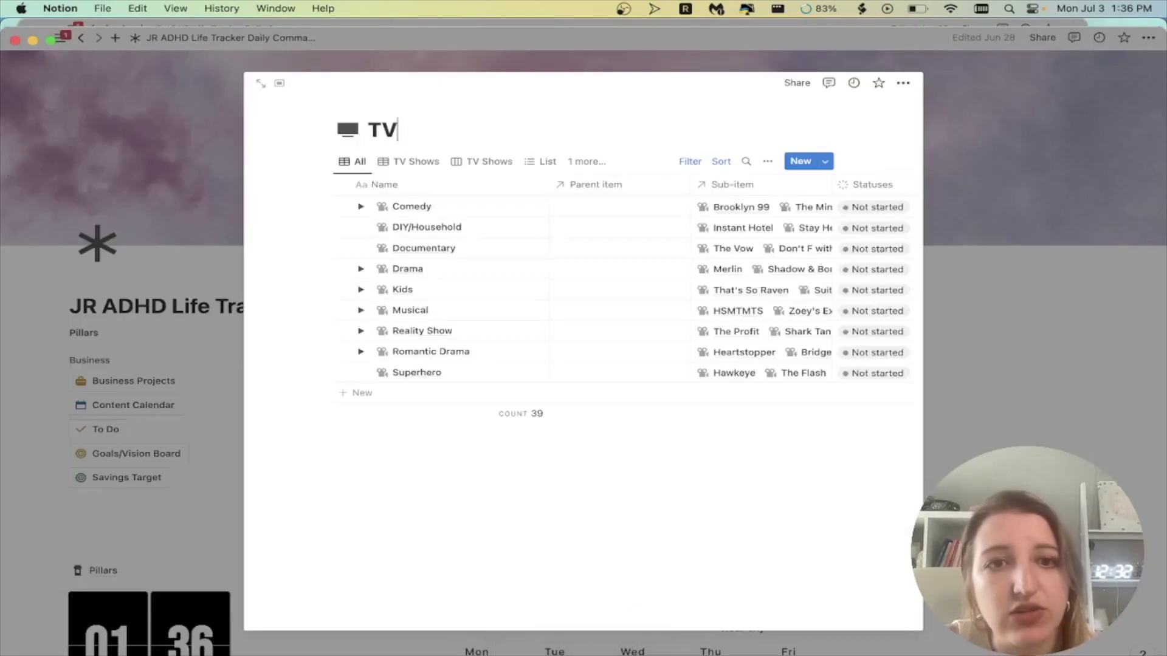
click(409, 161)
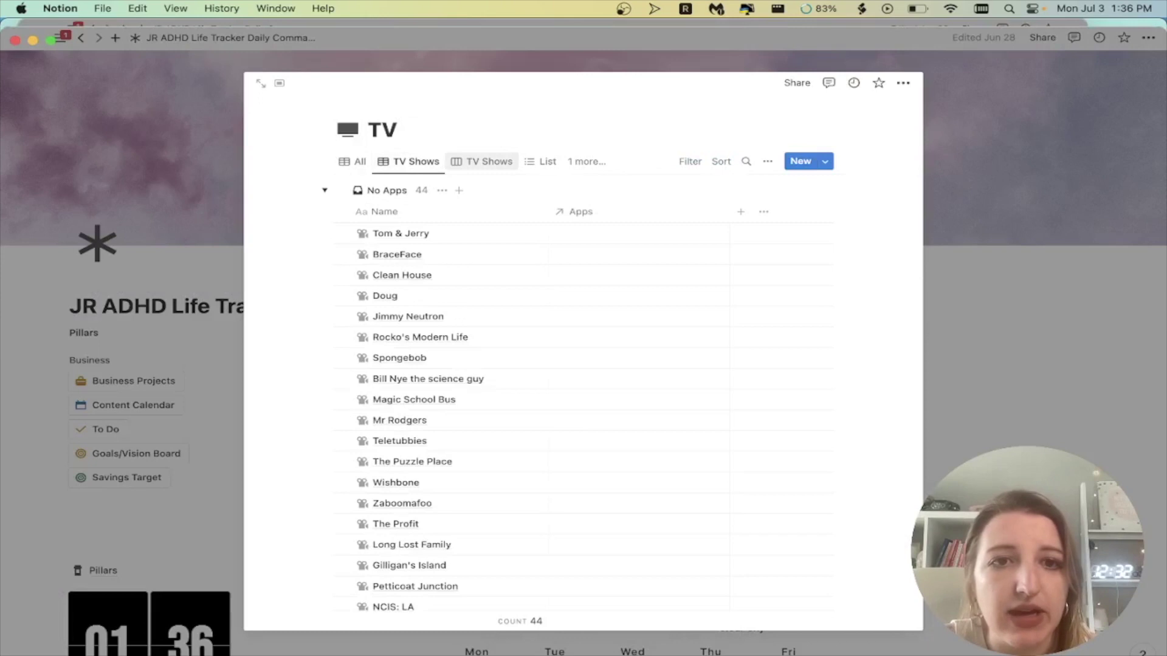
click(481, 161)
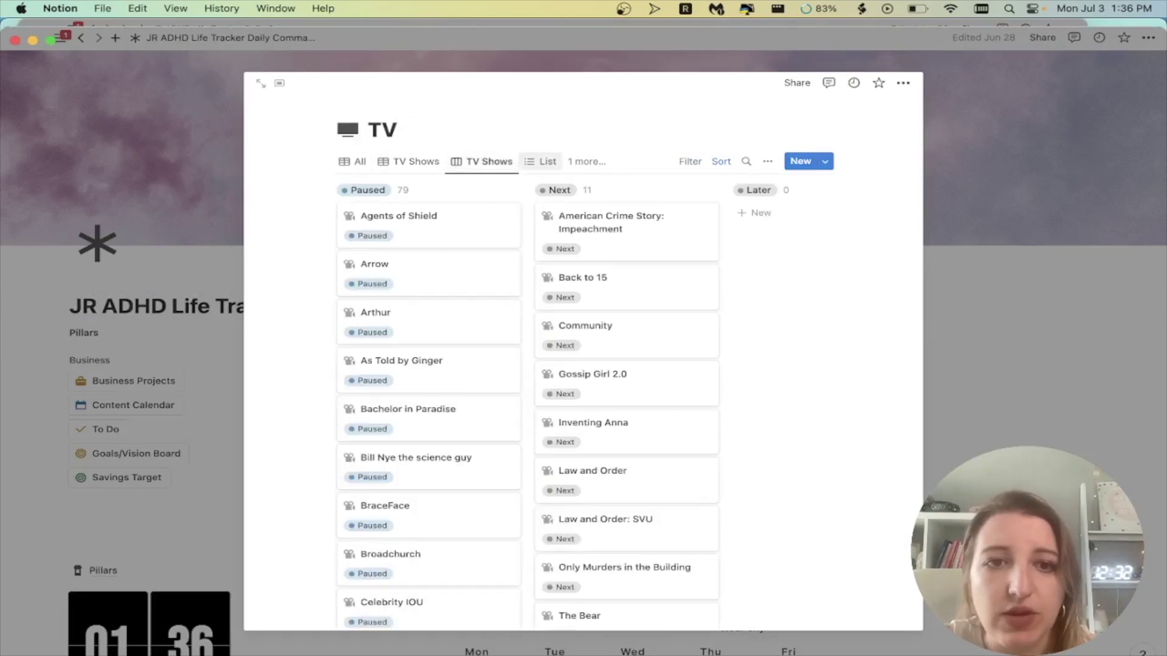
click(540, 161)
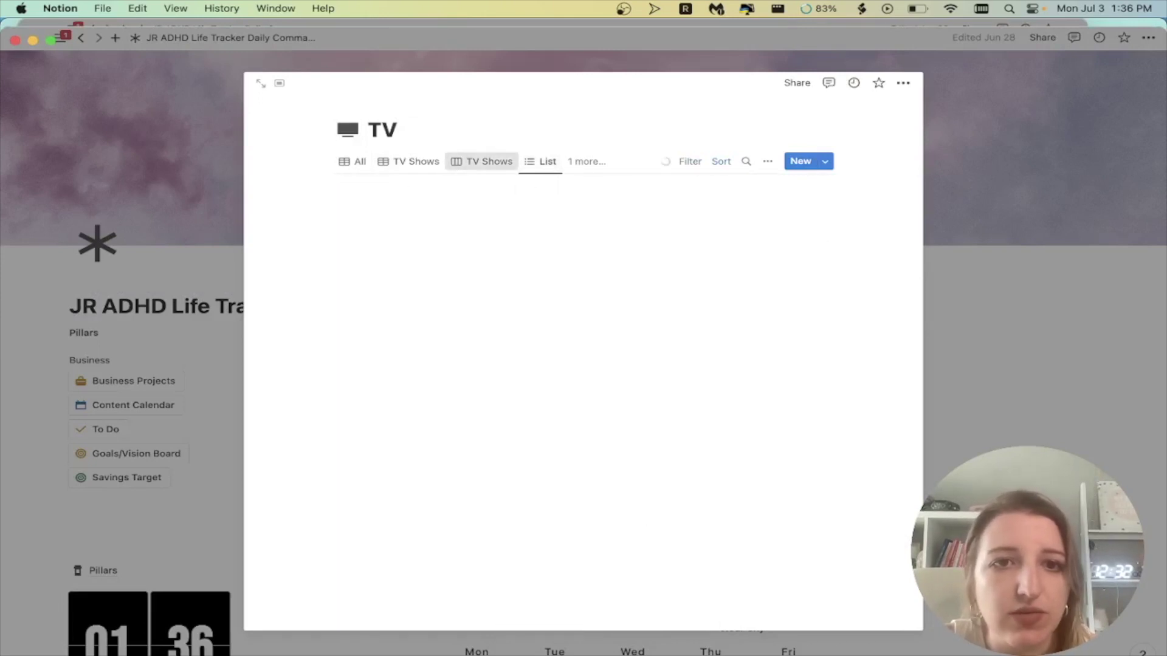
click(481, 162)
scroll(692, 274, right, 8)
scroll(693, 274, right, 6)
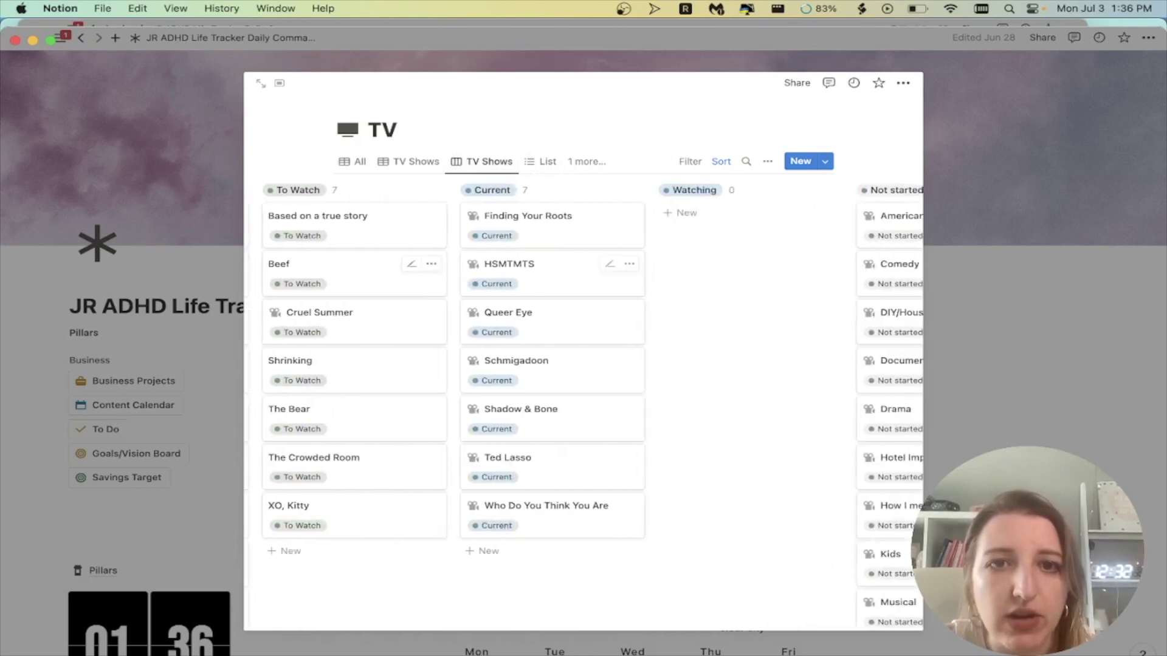
scroll(692, 273, right, 8)
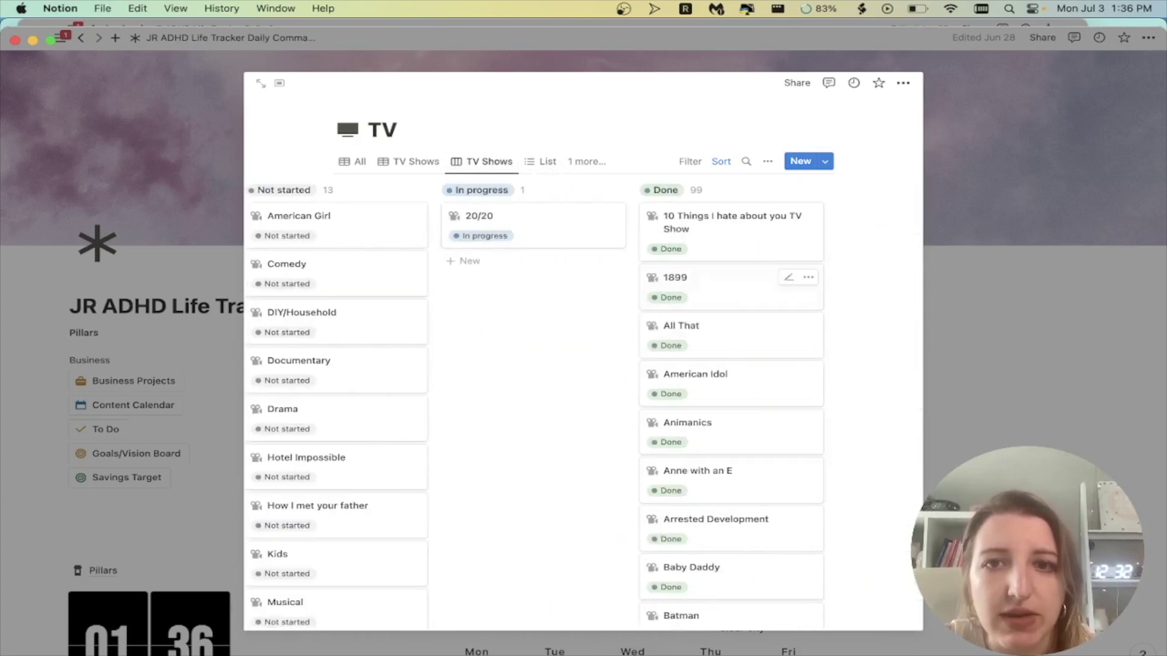
scroll(584, 395, left, 15)
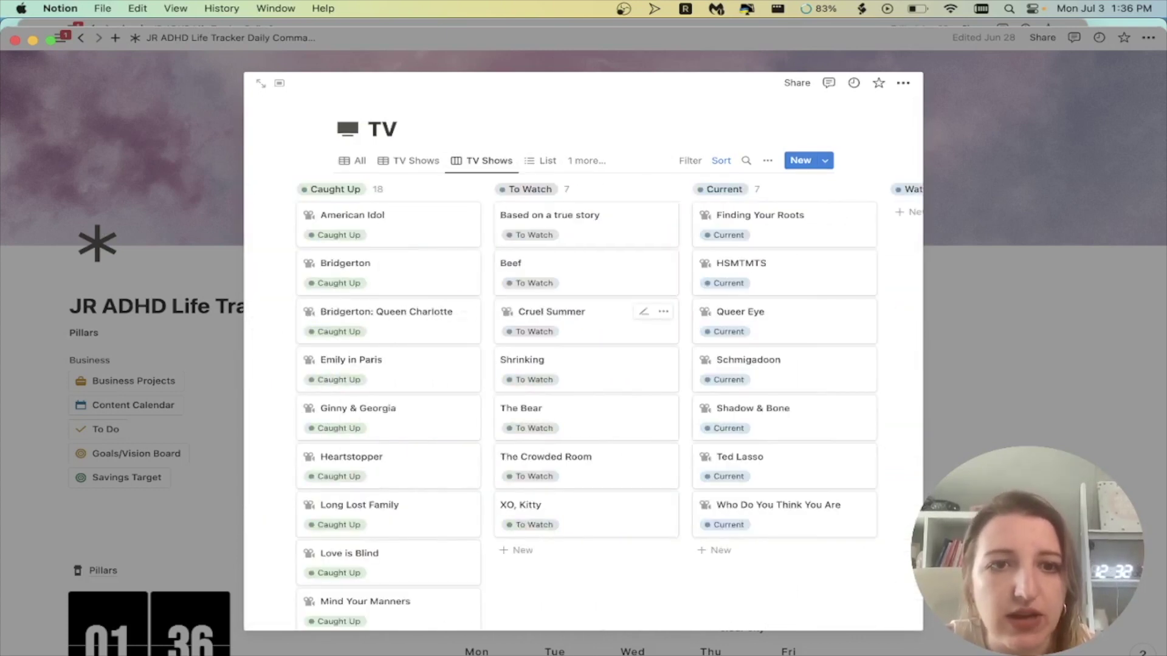
key(Escape)
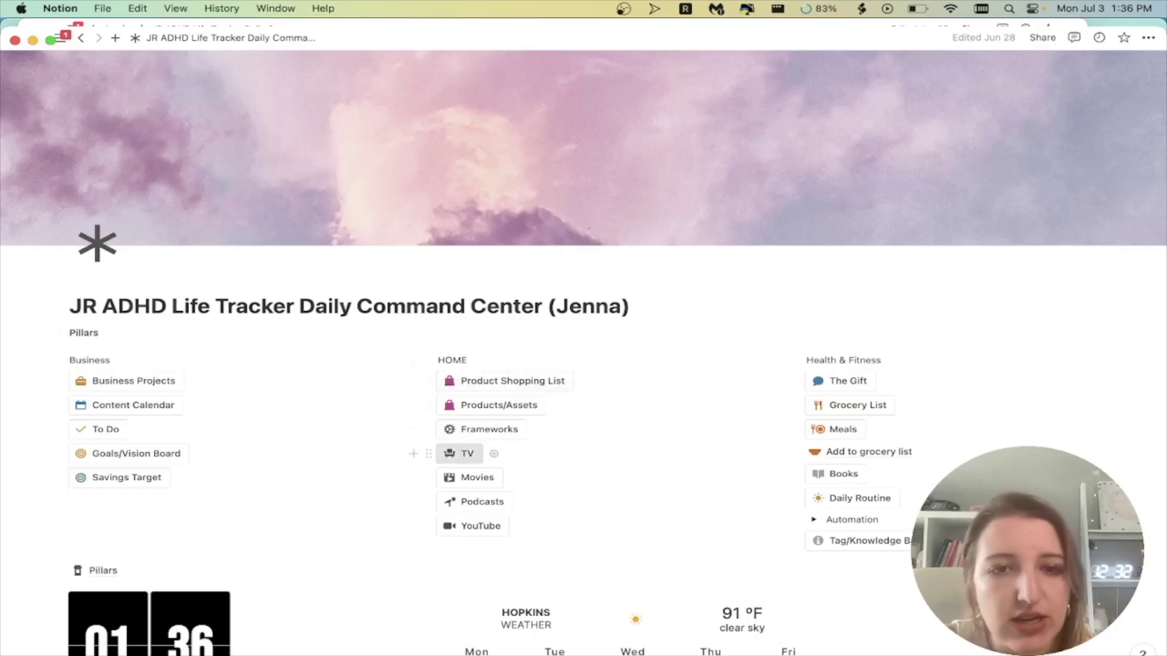
Step: Open Movies, toggle the Documentary group, switch to the Board view, and close it
click(477, 477)
scroll(584, 281, down, 15)
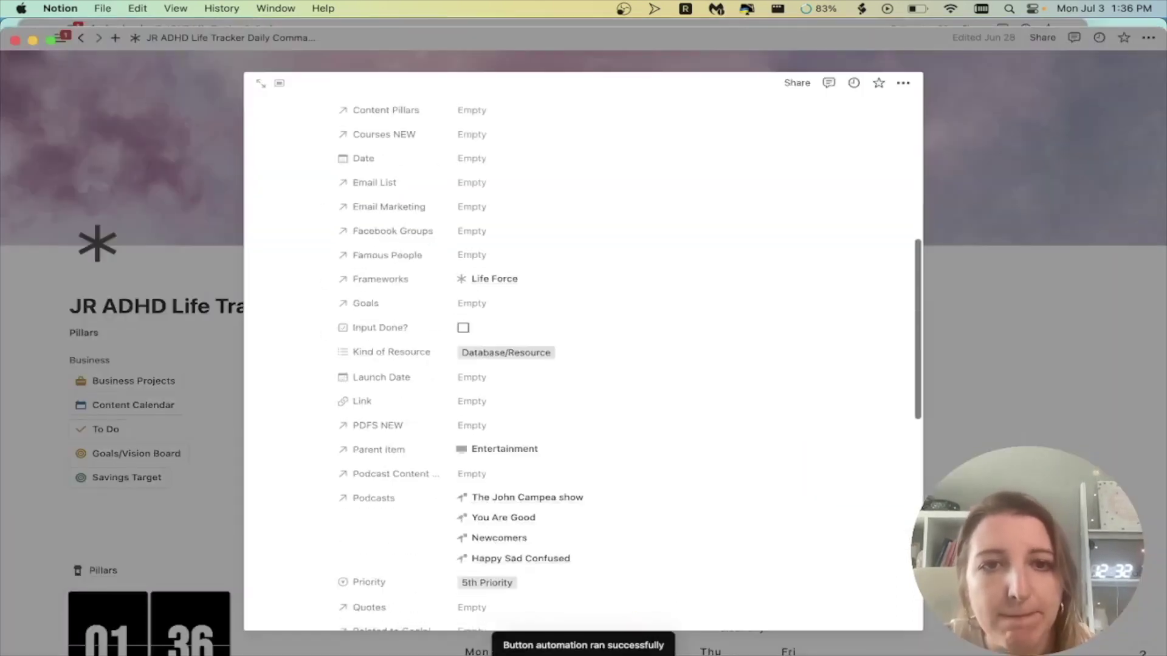
scroll(584, 365, down, 8)
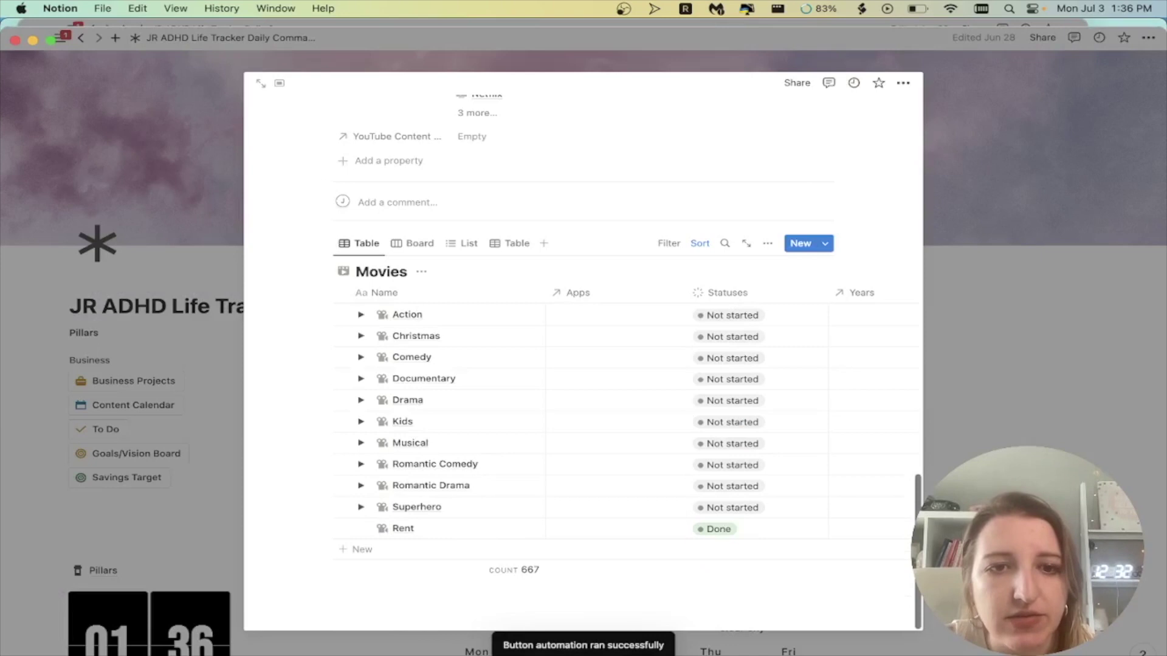
click(361, 378)
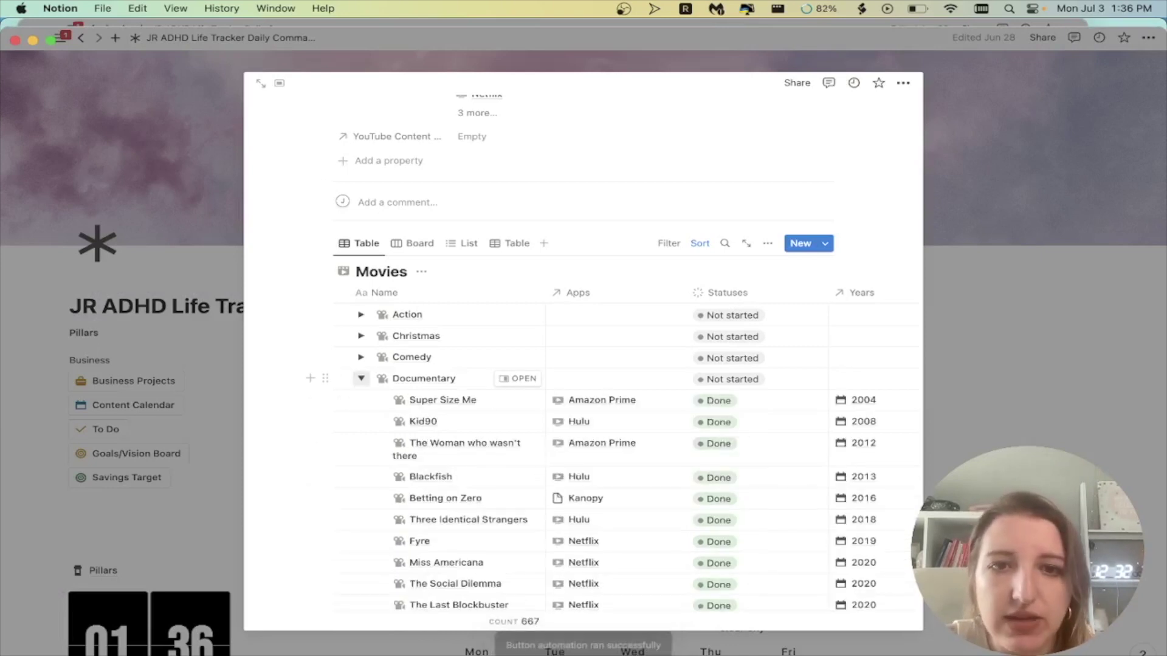
click(360, 378)
click(412, 243)
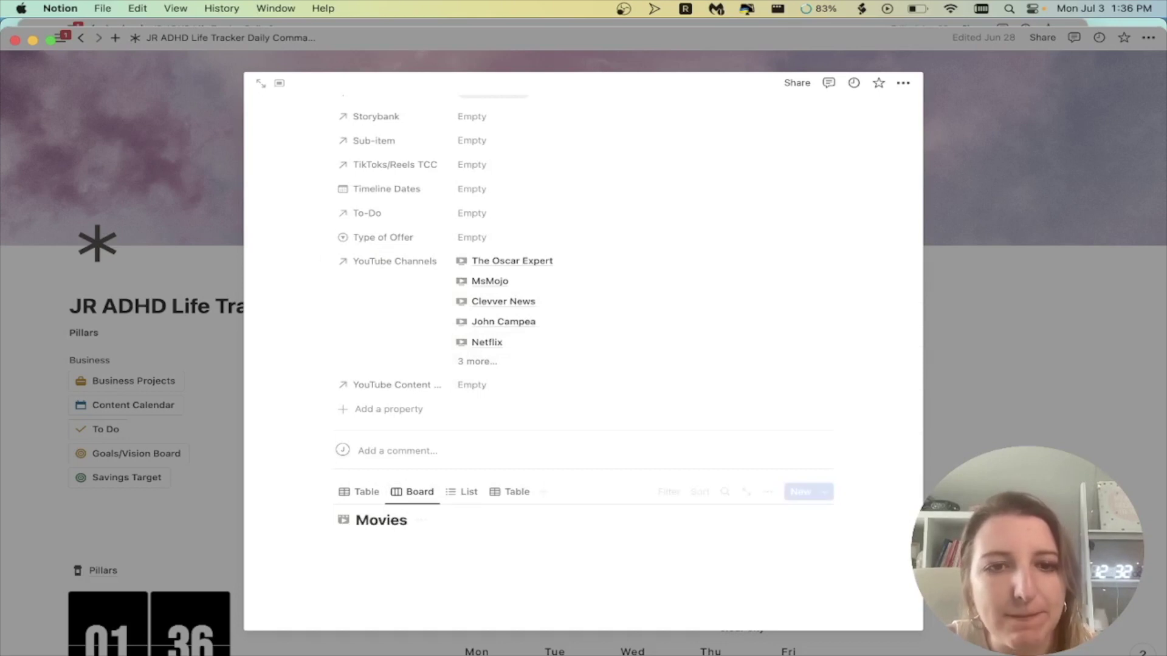
key(Escape)
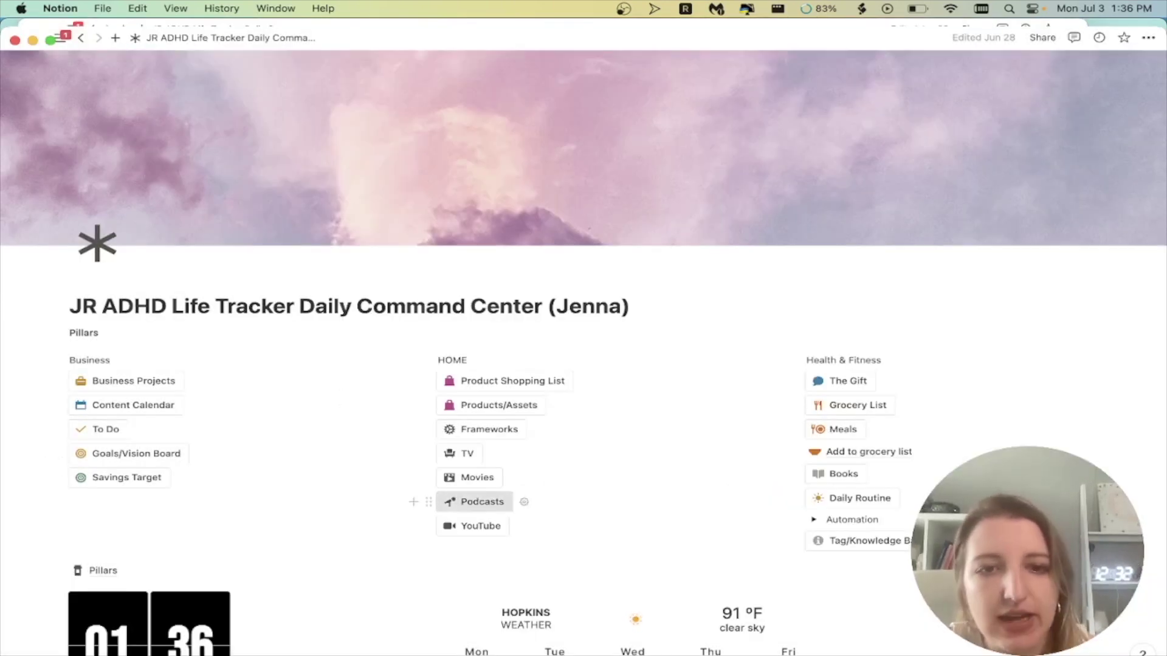
Step: Scroll through the Podcasts page and close it
click(481, 501)
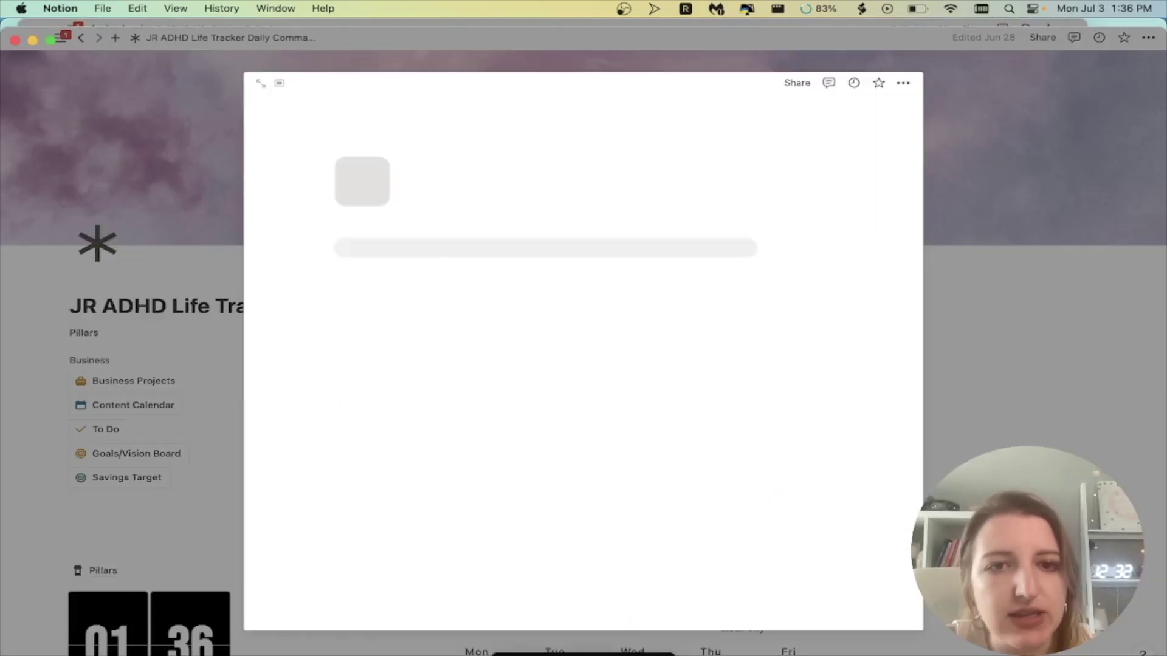
scroll(583, 364, down, 15)
scroll(583, 364, up, 5)
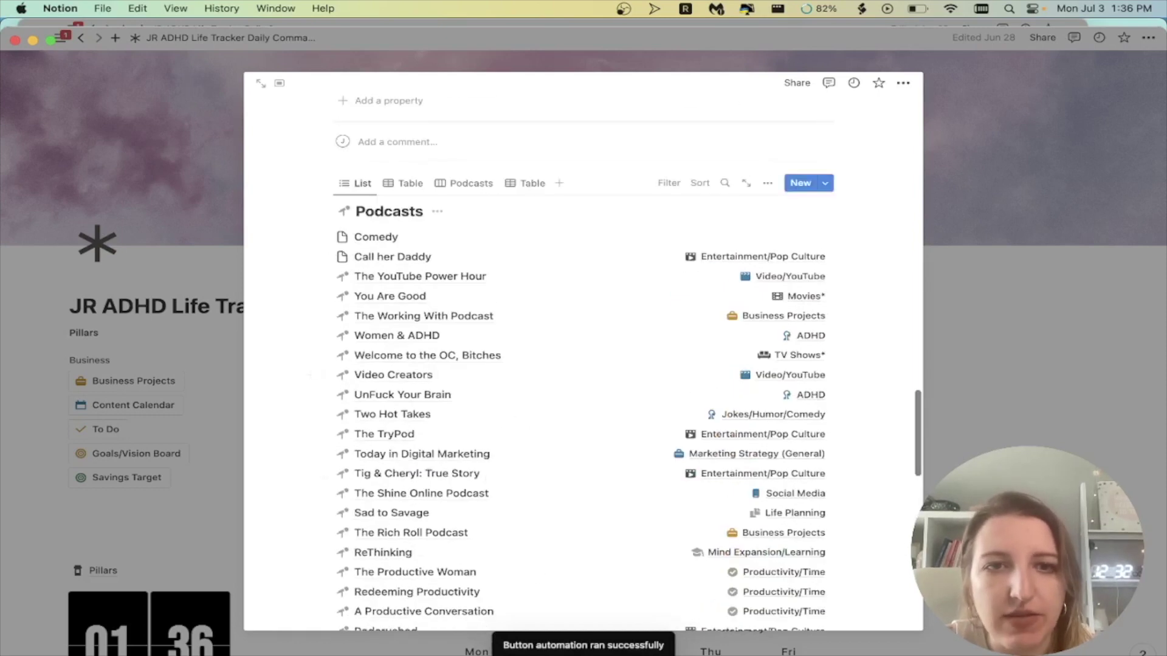
key(Escape)
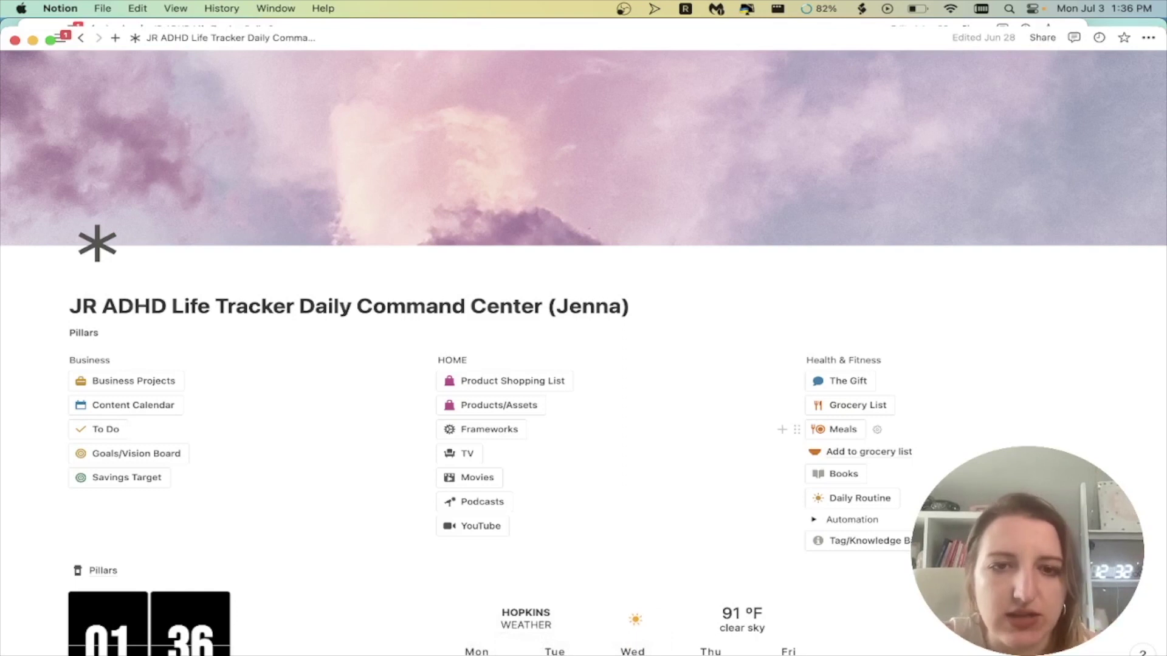
Step: Open Groceries & Supplements and compare the MASTER LIST and Grocery List views
click(858, 405)
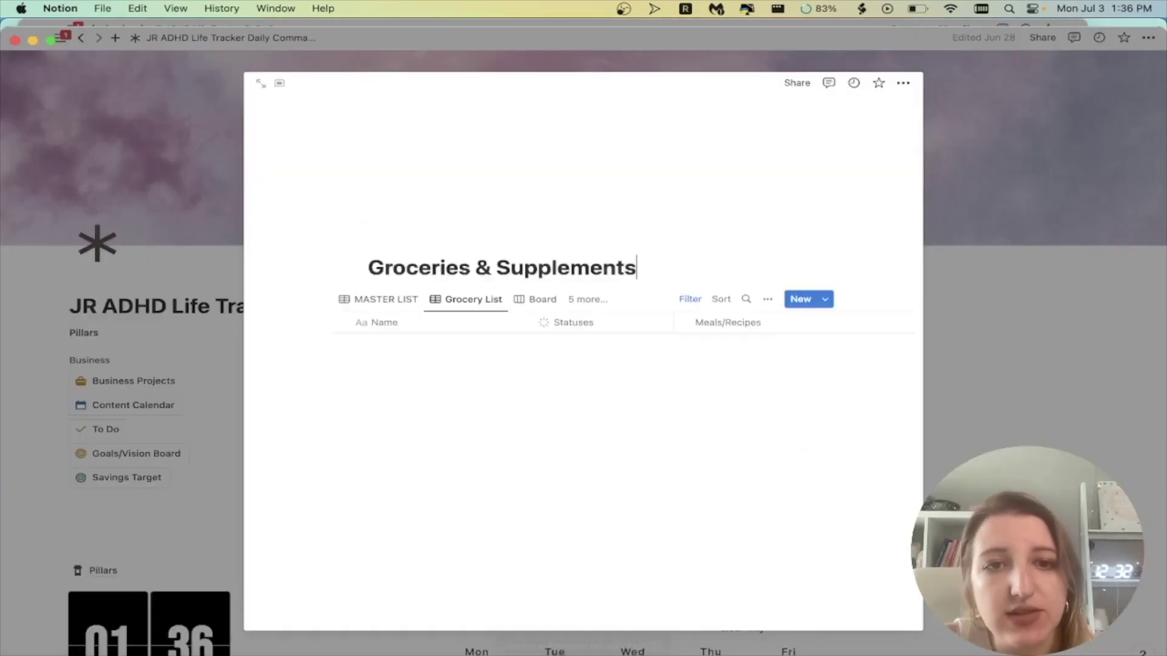
click(378, 299)
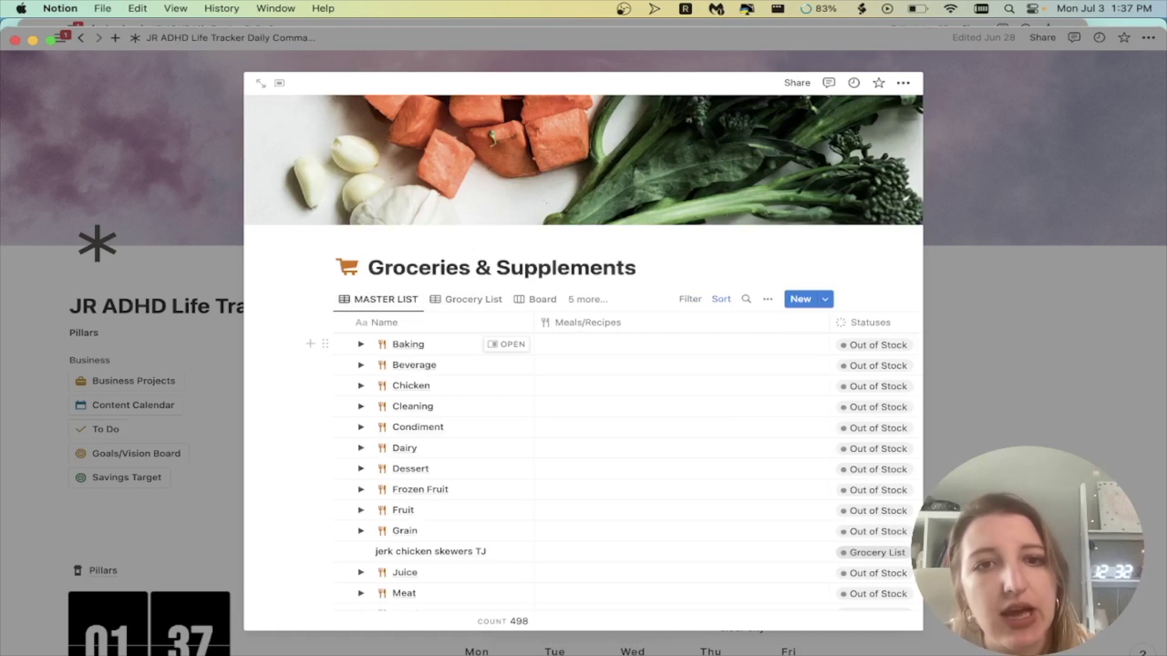
click(466, 299)
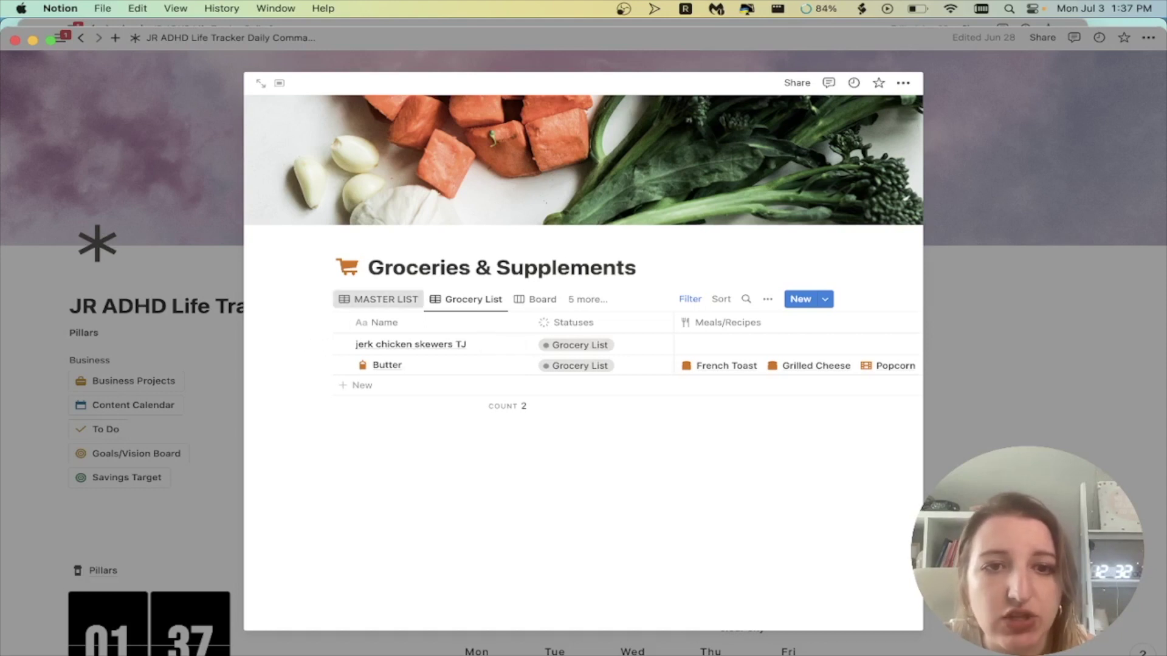
click(378, 299)
Step: Set Baby Carrot's status under Produce to Grocery List and confirm it appears there
scroll(361, 406, down, 10)
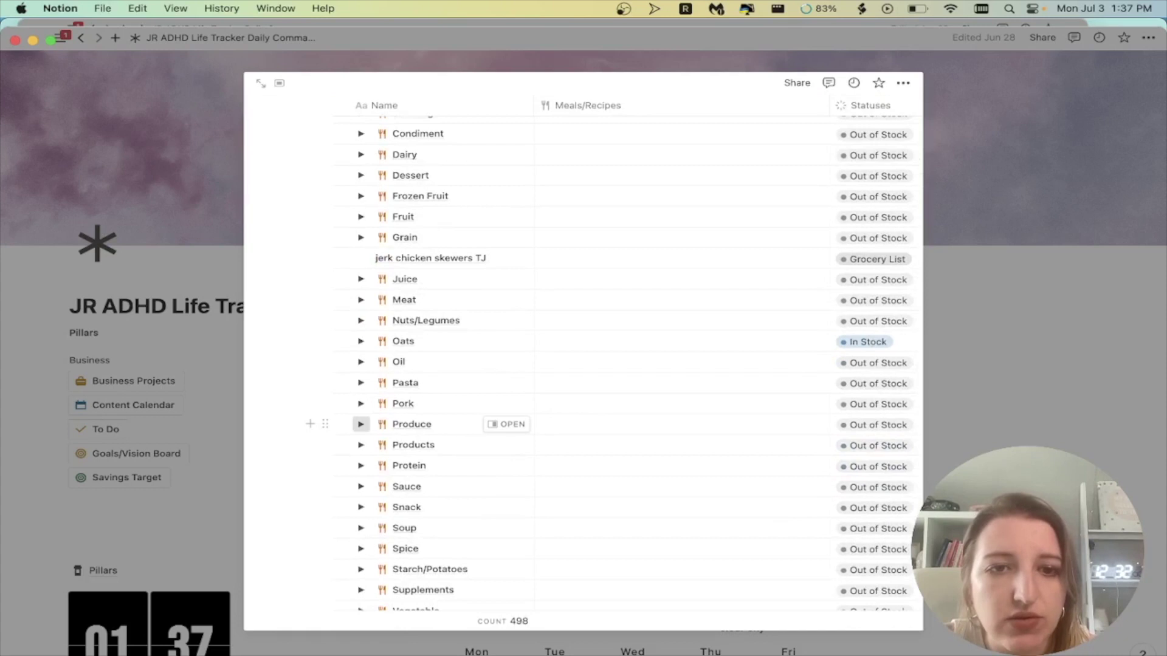
click(360, 424)
scroll(425, 445, right, 3)
click(802, 196)
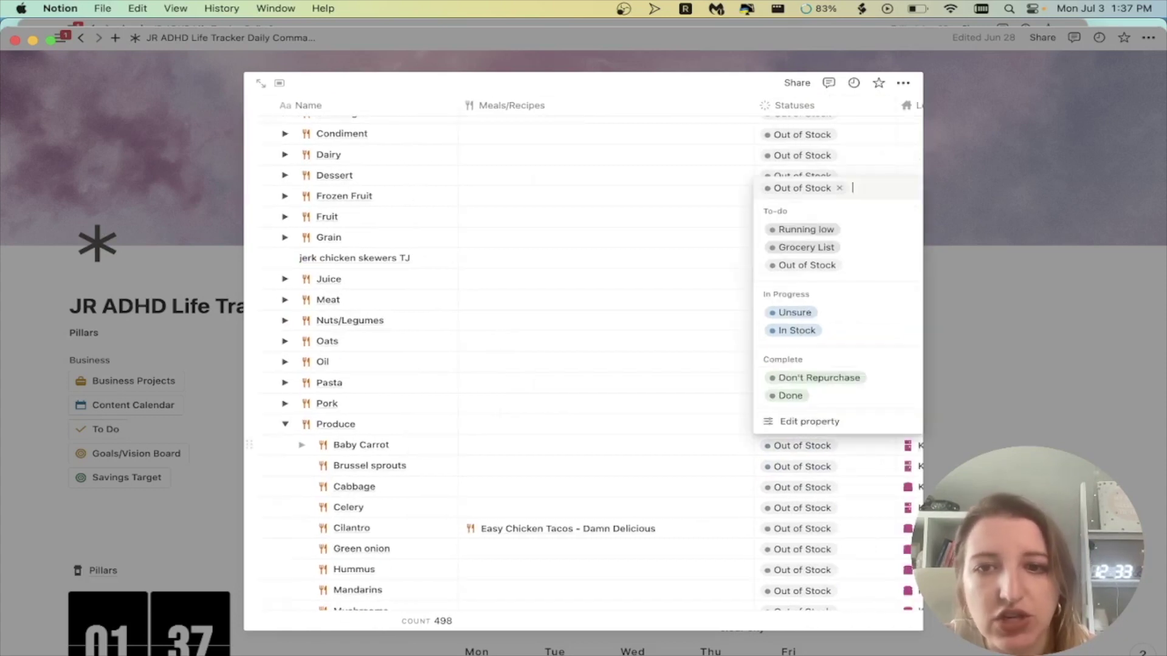
key(Return)
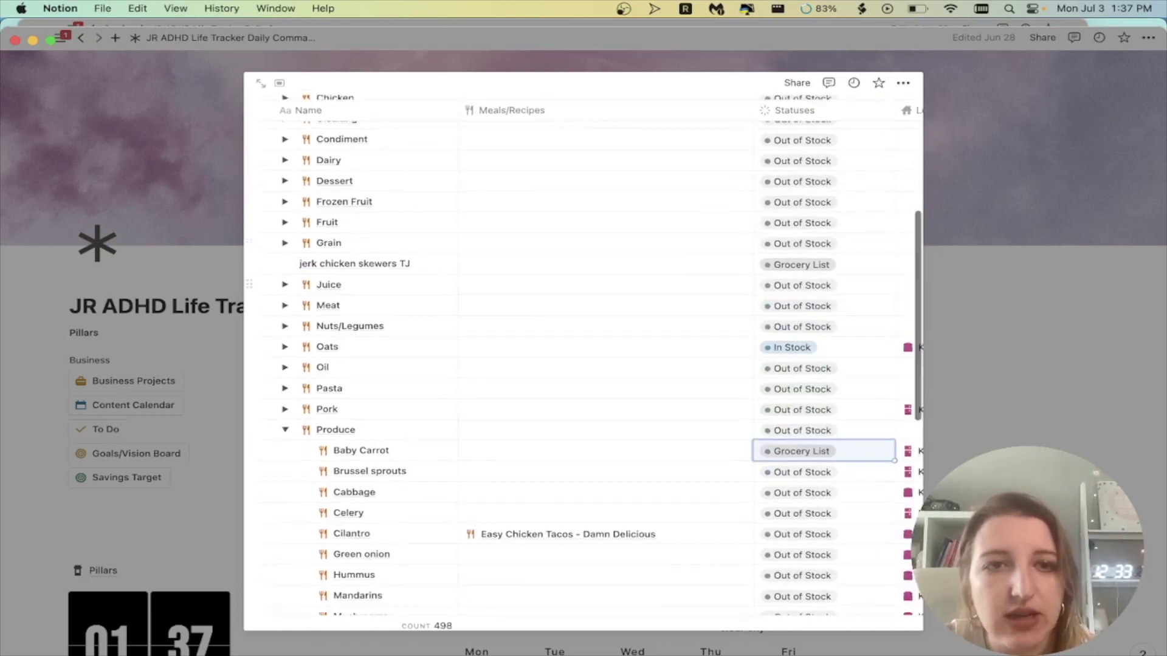
scroll(583, 353, up, 10)
click(466, 299)
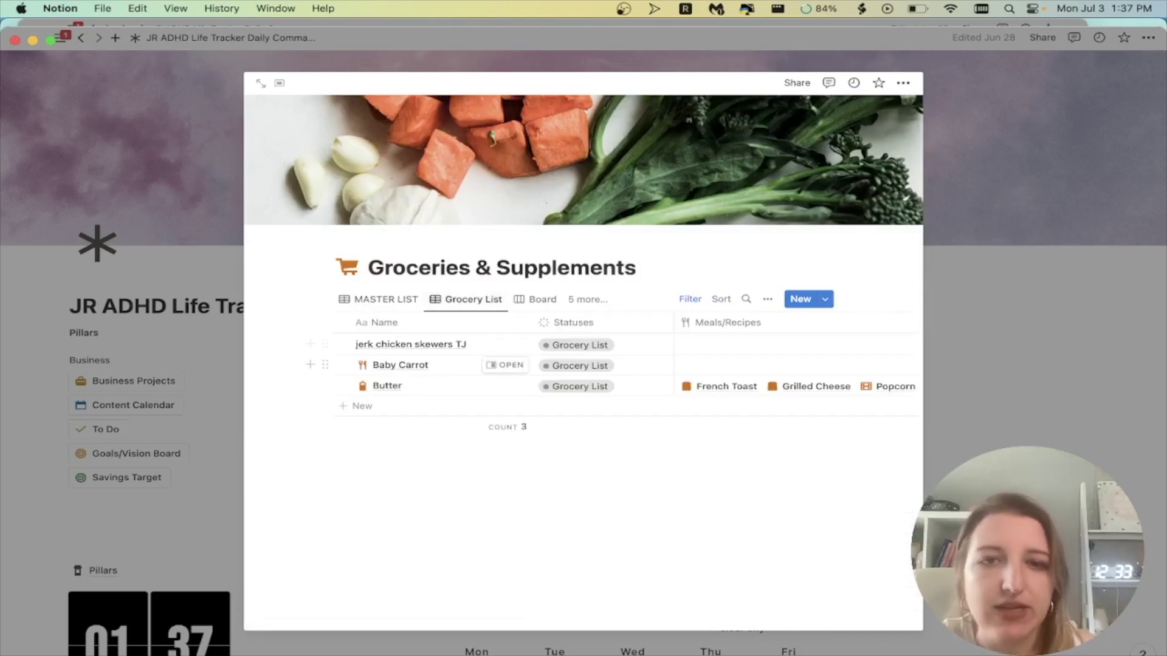
key(Escape)
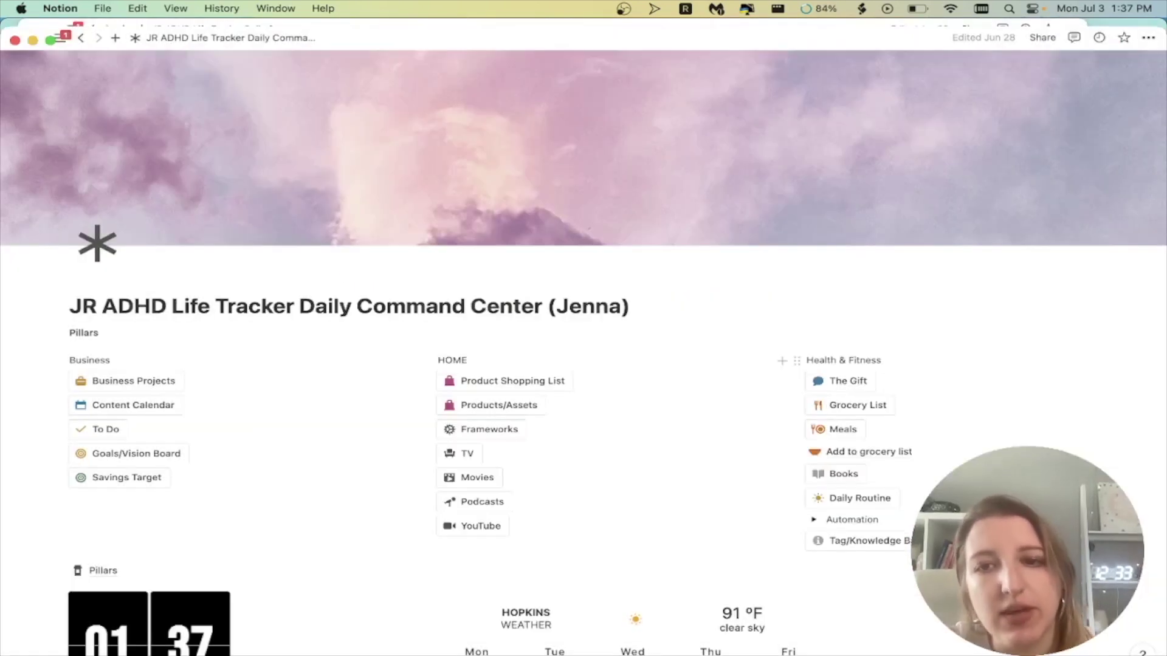
Step: Collapse the Air Fryer Dinners, Crockpot, Instant Pot, Dinner and Smoothie groups, then open Add to grocery list
click(838, 429)
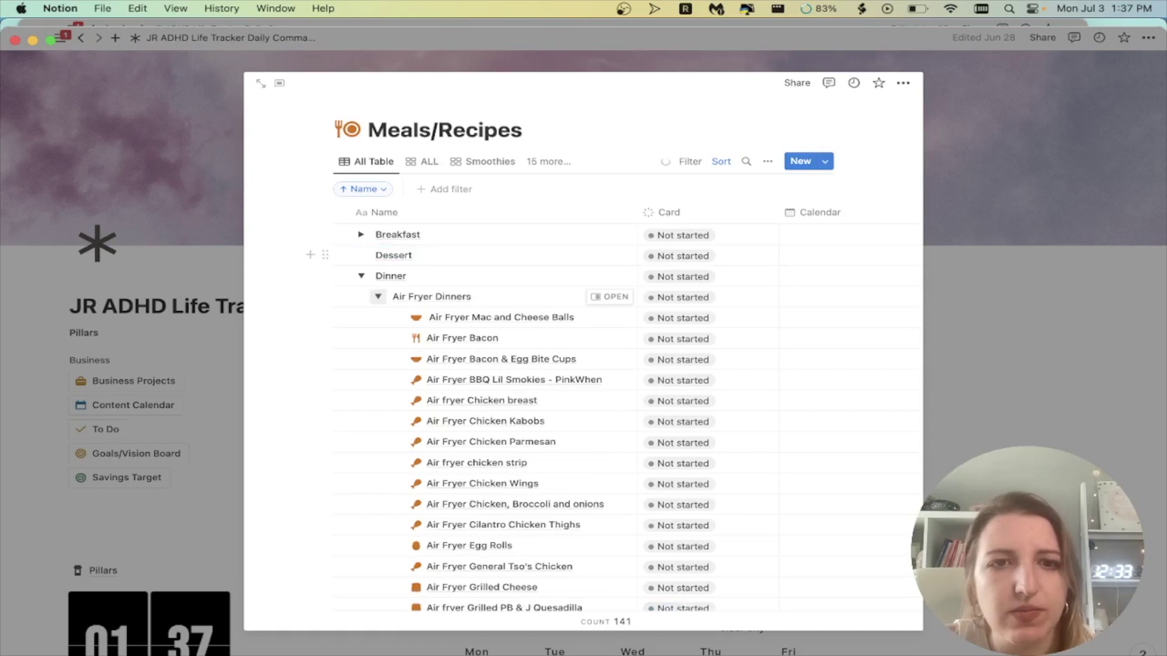
key(Escape)
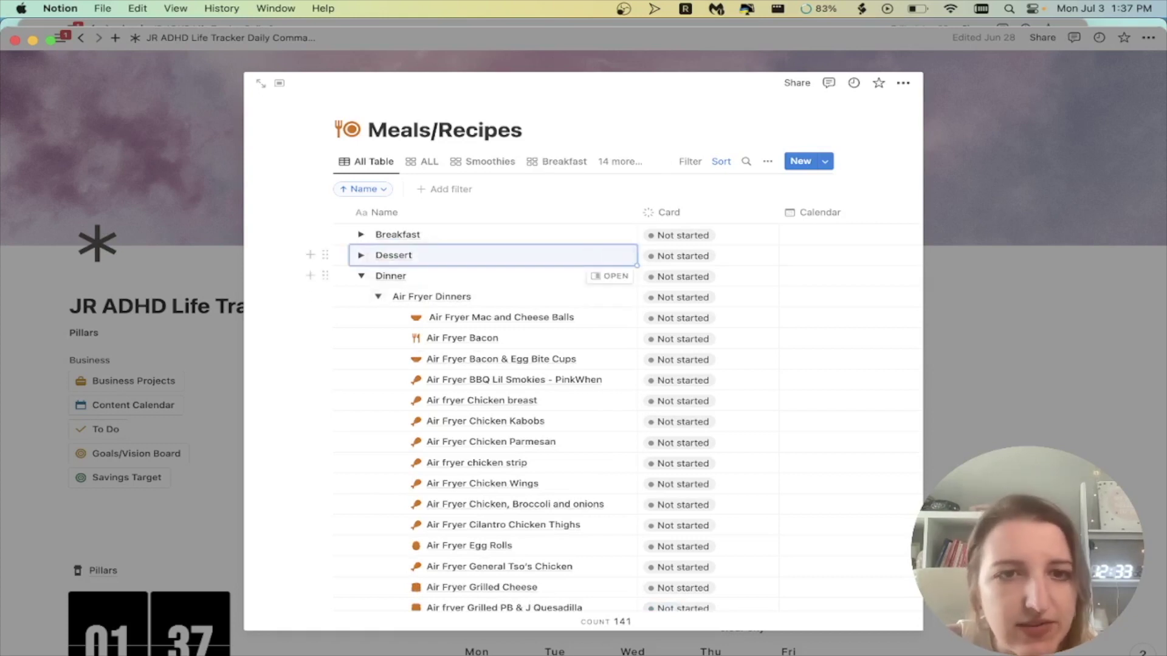
click(378, 297)
click(378, 338)
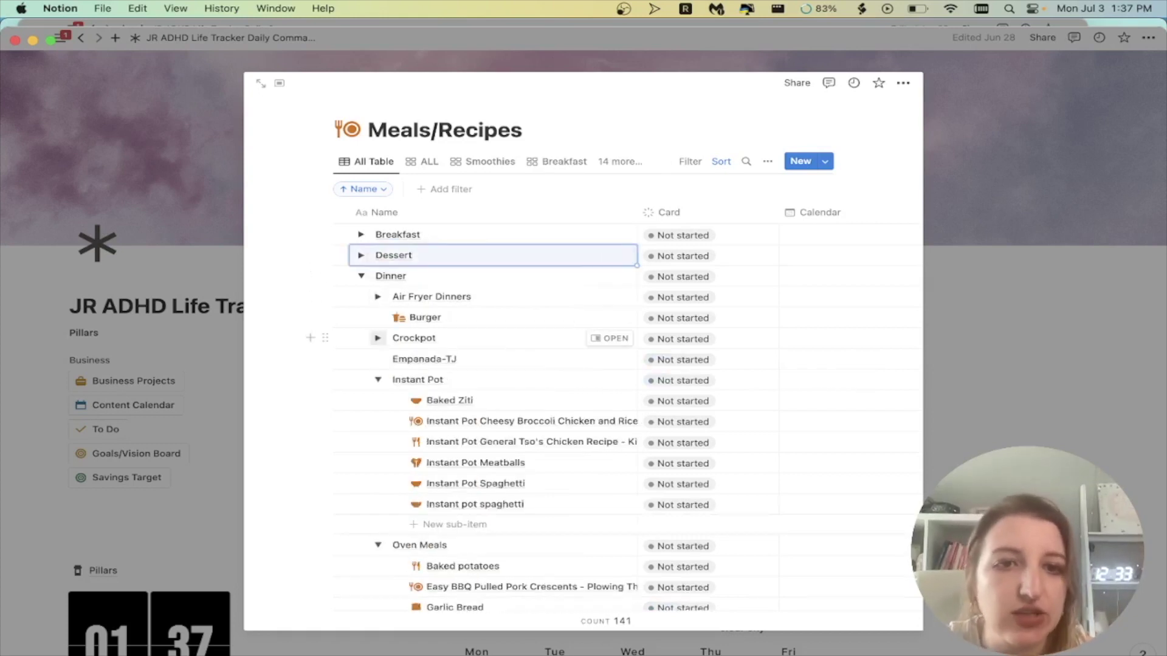
click(377, 379)
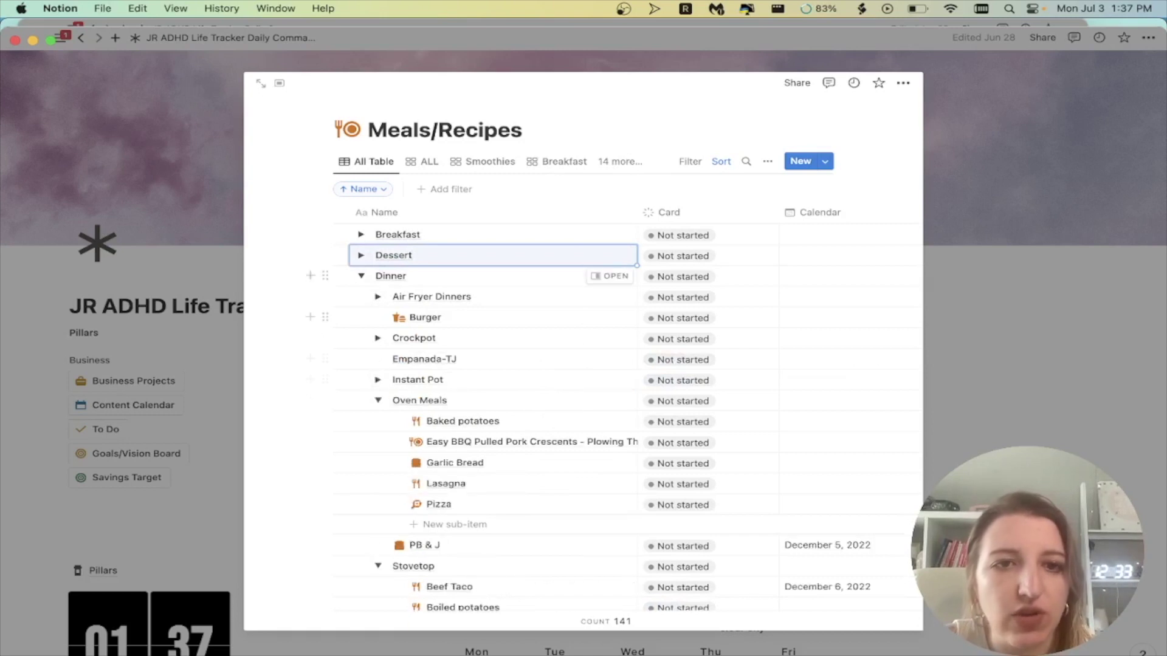
click(361, 276)
click(361, 338)
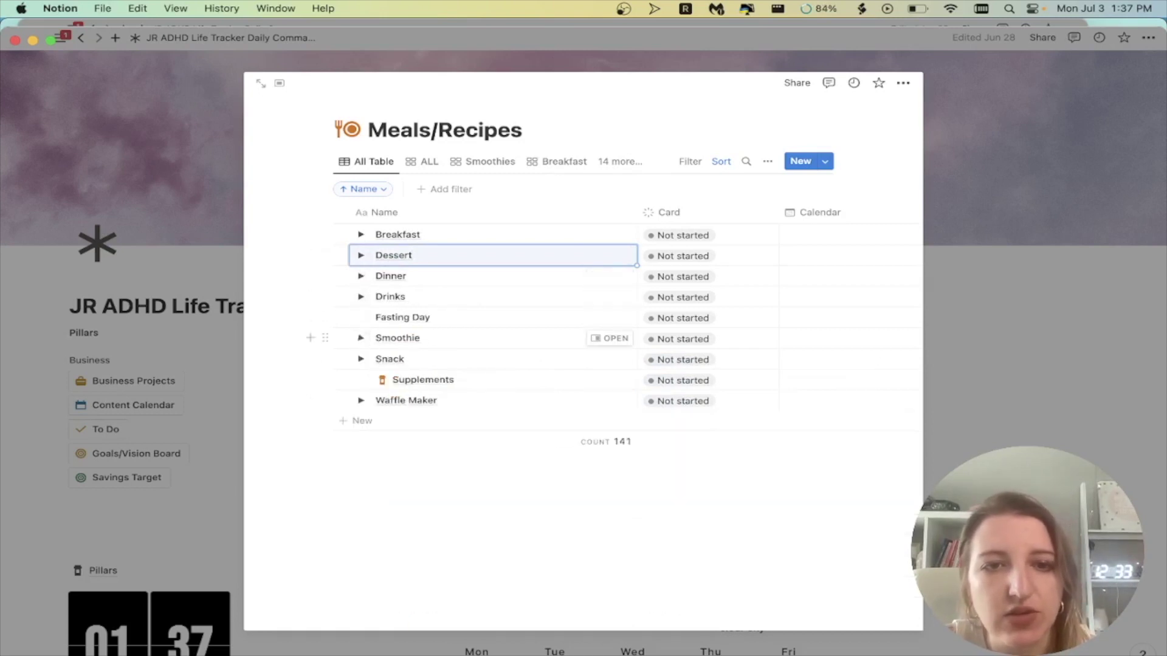
key(Escape)
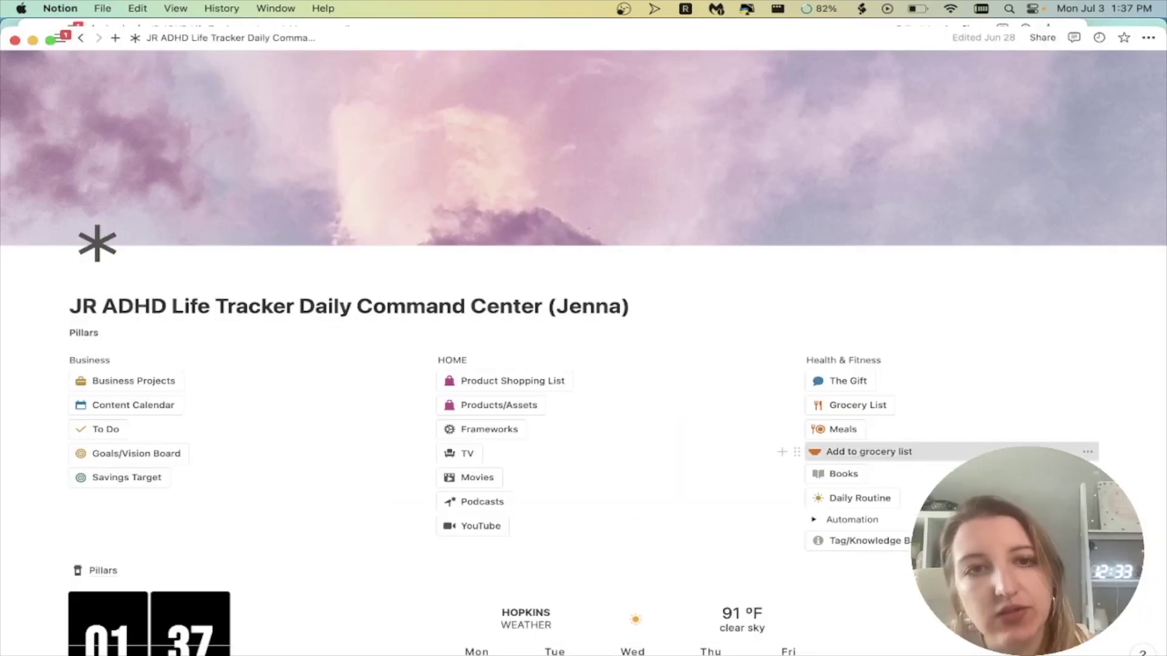
click(844, 451)
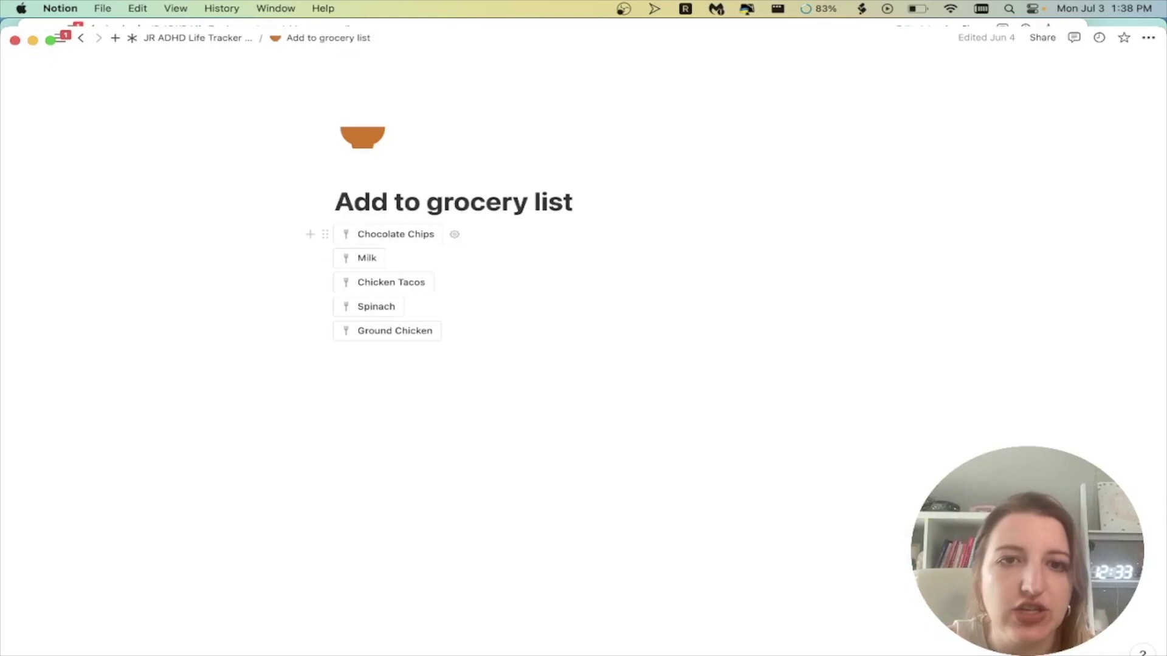
Step: Inspect the Chocolate Chips button's automation settings, then go back and open Books
click(455, 234)
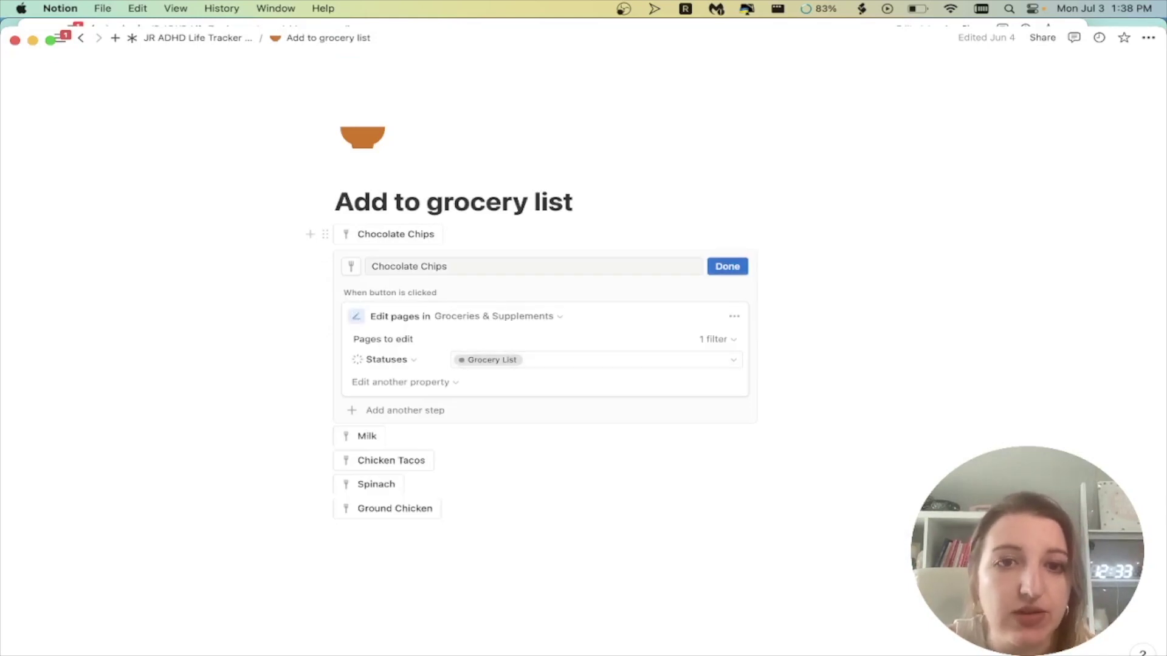
click(728, 266)
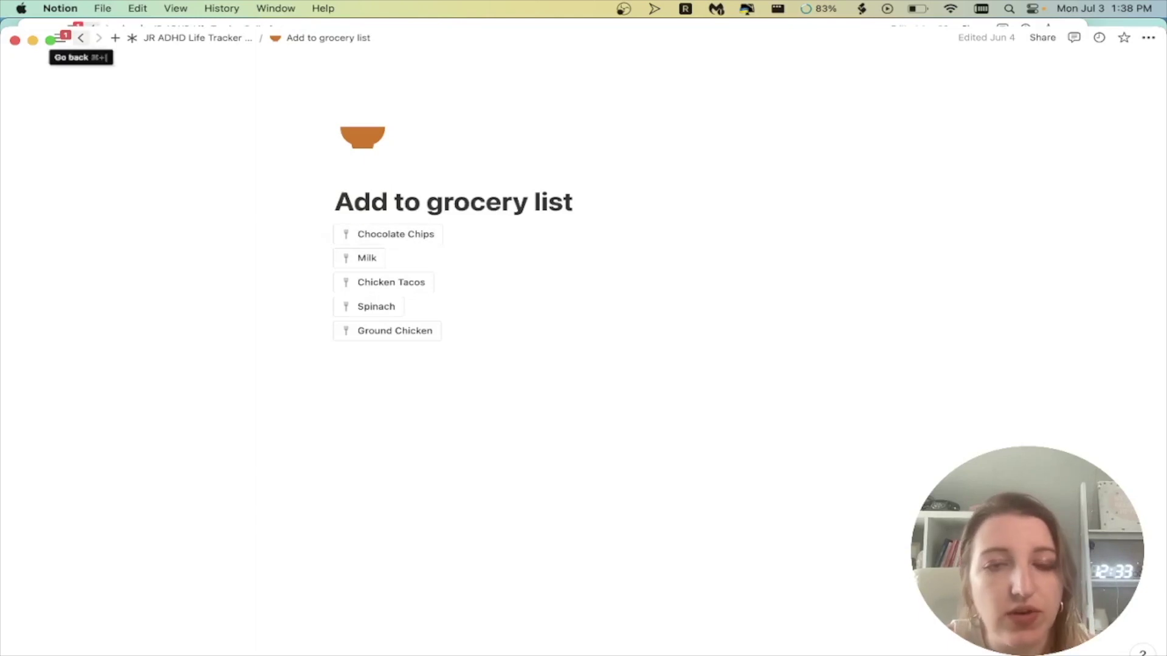
click(81, 37)
click(836, 474)
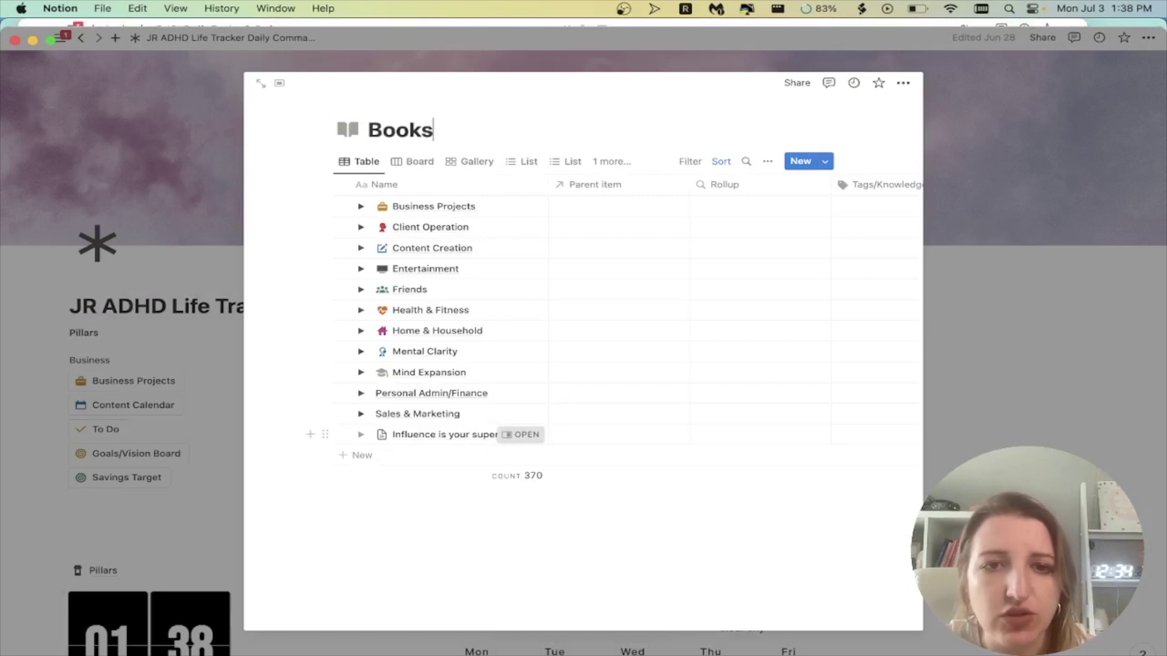
Step: Preview the 'Influence is your superpower' book page and close it
click(521, 434)
scroll(875, 244, down, 5)
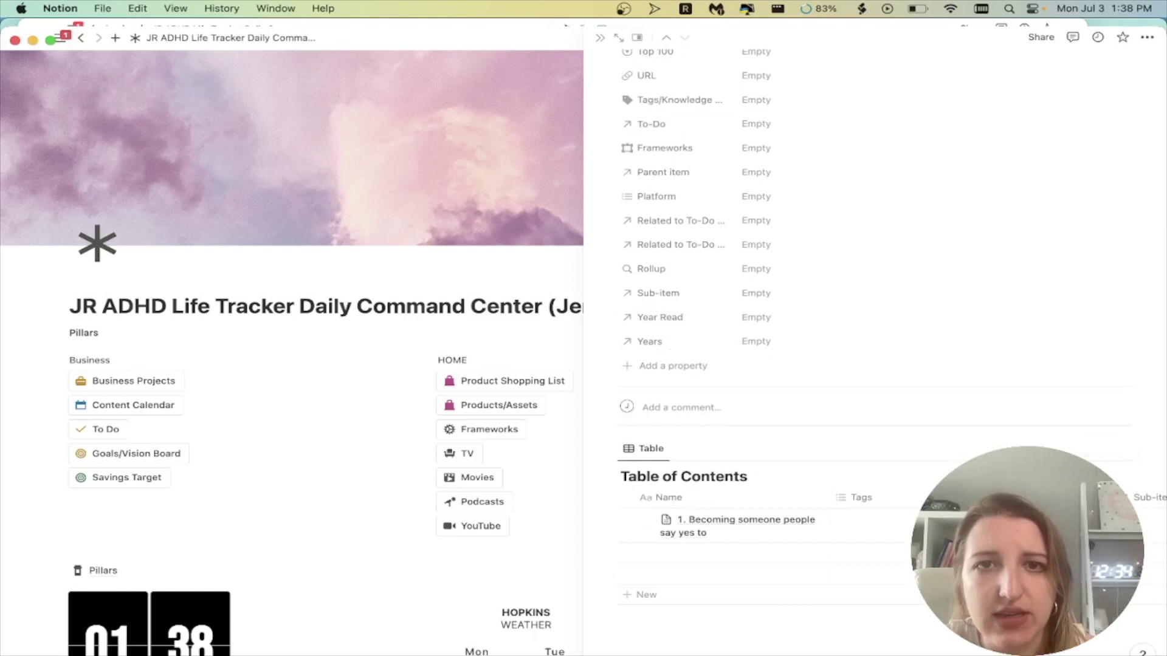
click(600, 38)
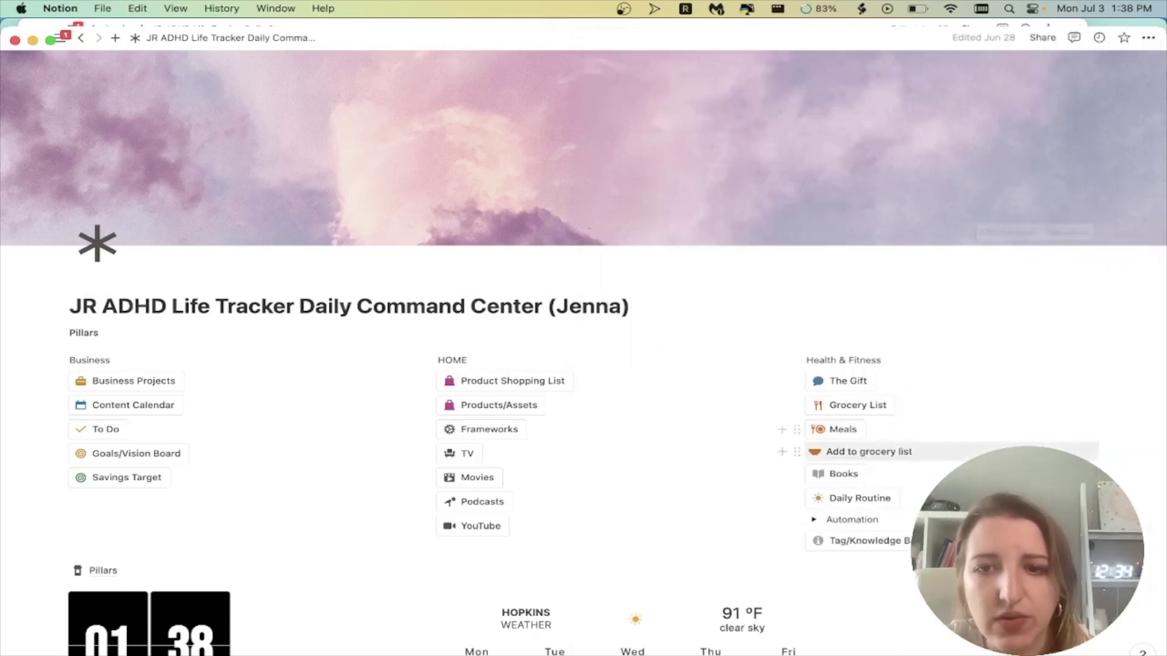
Step: Look over the July 03, 2023 entry in the Daily Life Tracker & Habits Template
scroll(790, 520, down, 2)
click(850, 404)
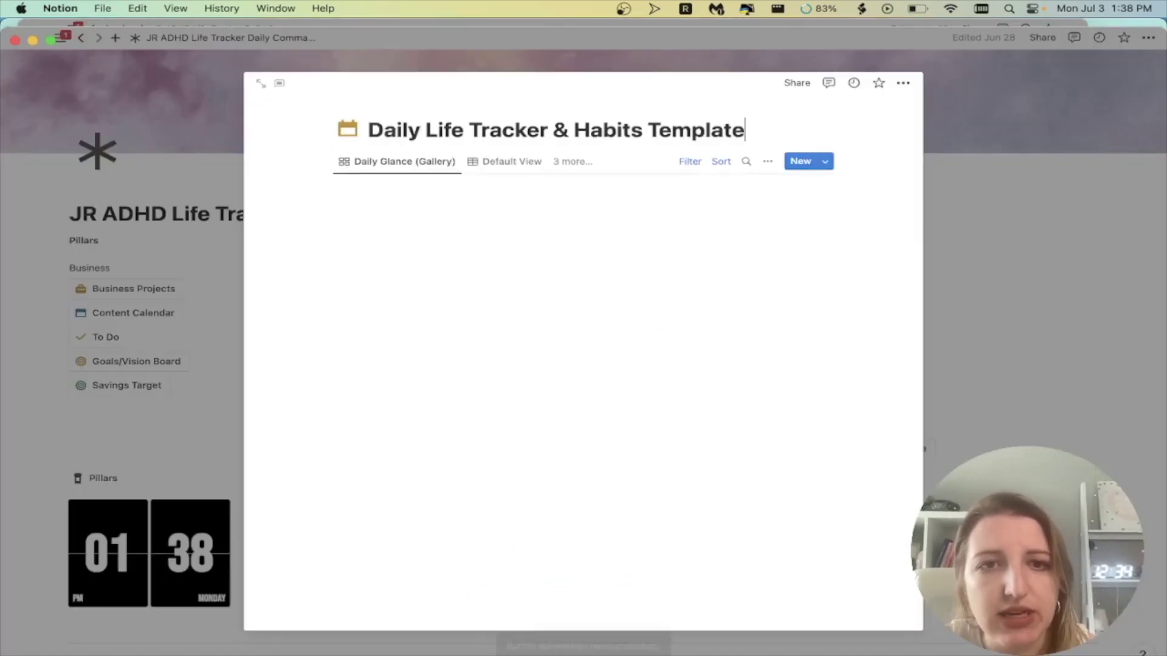
click(395, 261)
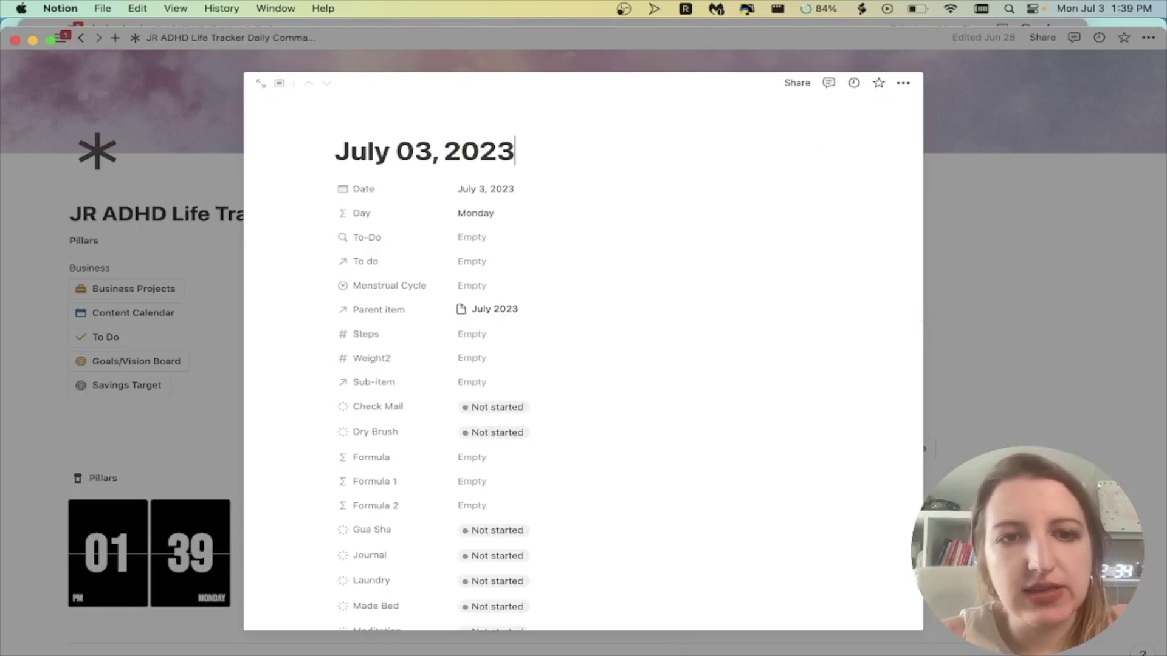
scroll(414, 364, down, 5)
scroll(584, 353, down, 2)
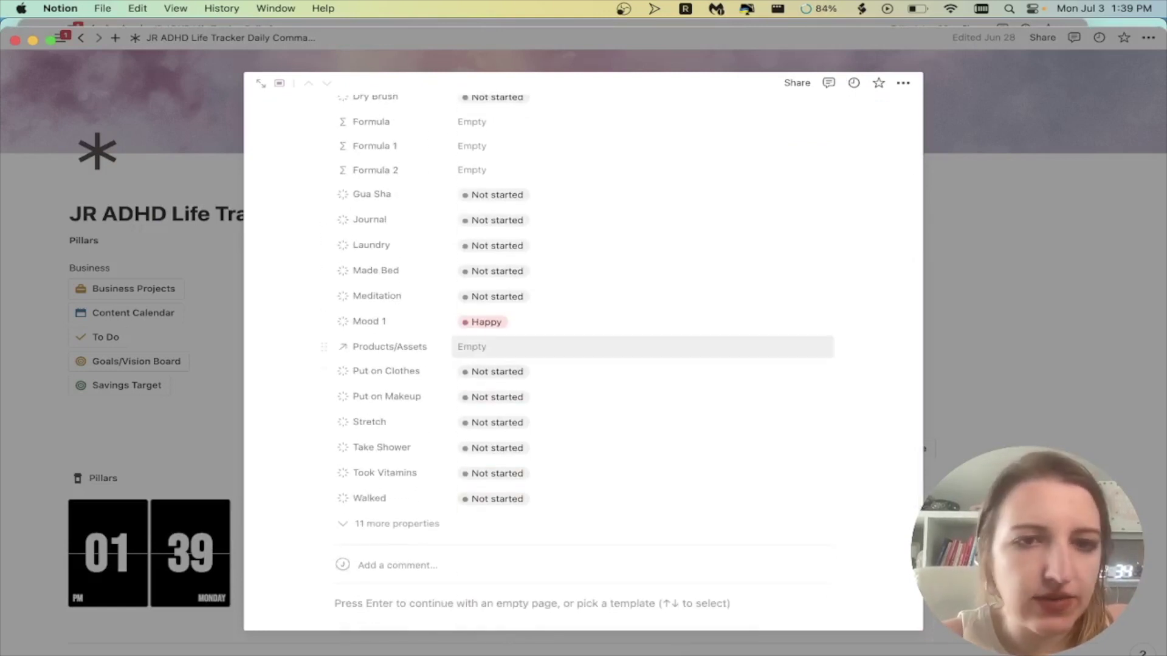
key(Escape)
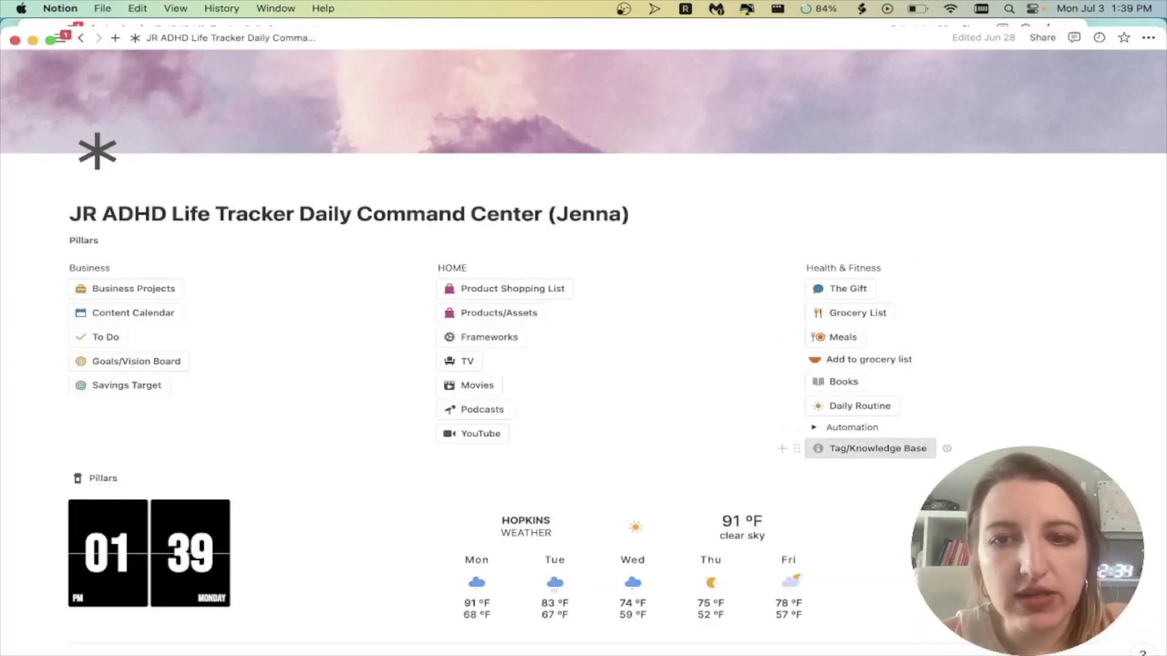
Step: Expand the Automation section and mark Made Bed done under Morning Routine
click(814, 427)
scroll(814, 428, down, 3)
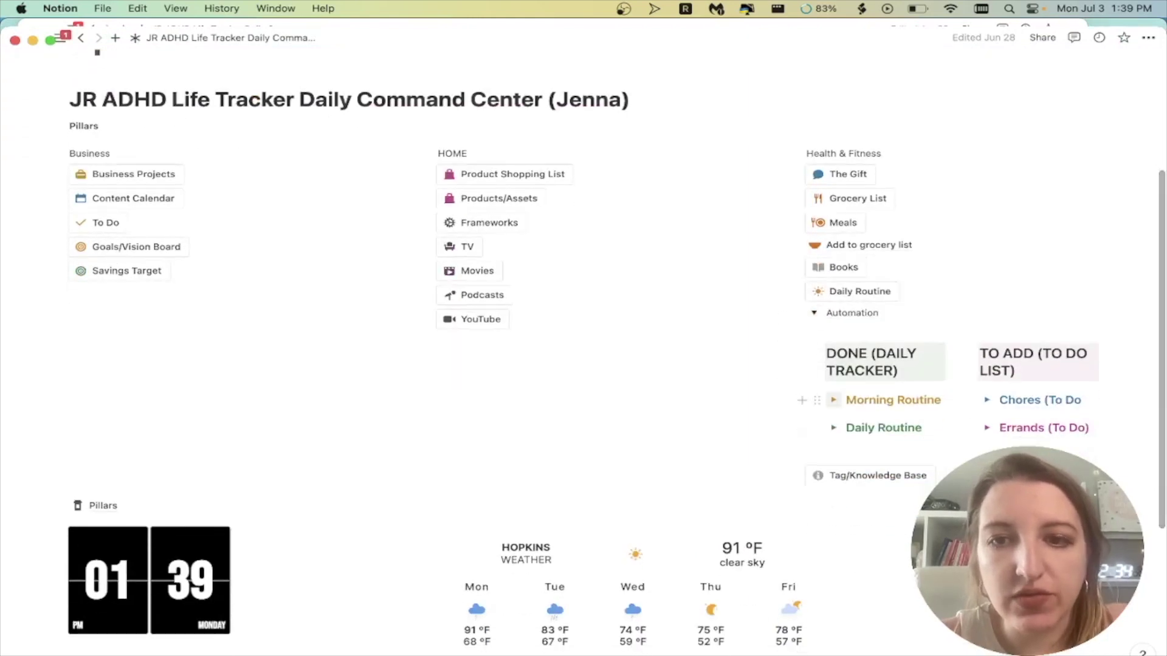
click(834, 400)
click(887, 440)
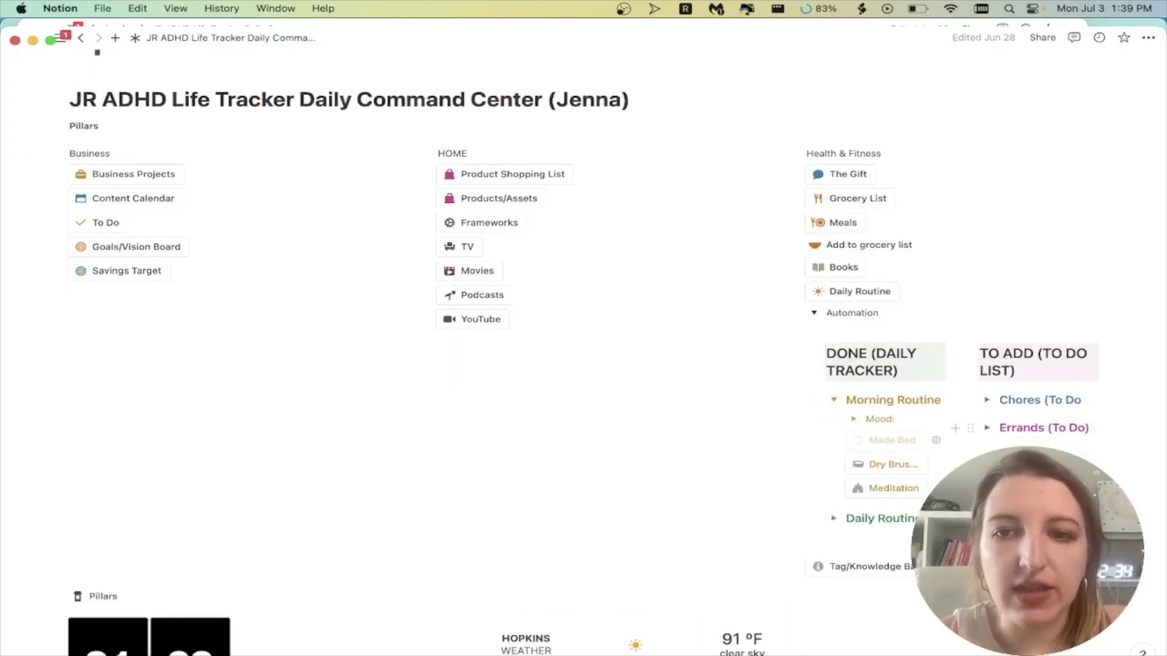
Step: Review the July 03, 2023 Daily Routine entry, then collapse the Automation section
click(854, 291)
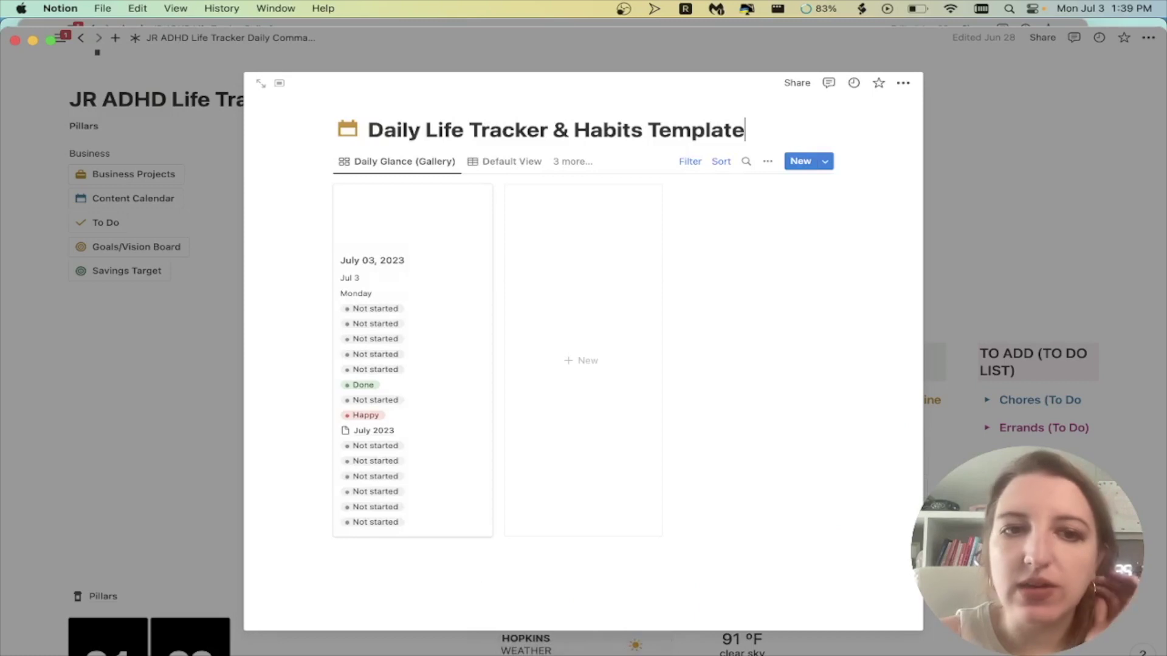
click(372, 260)
scroll(608, 412, down, 5)
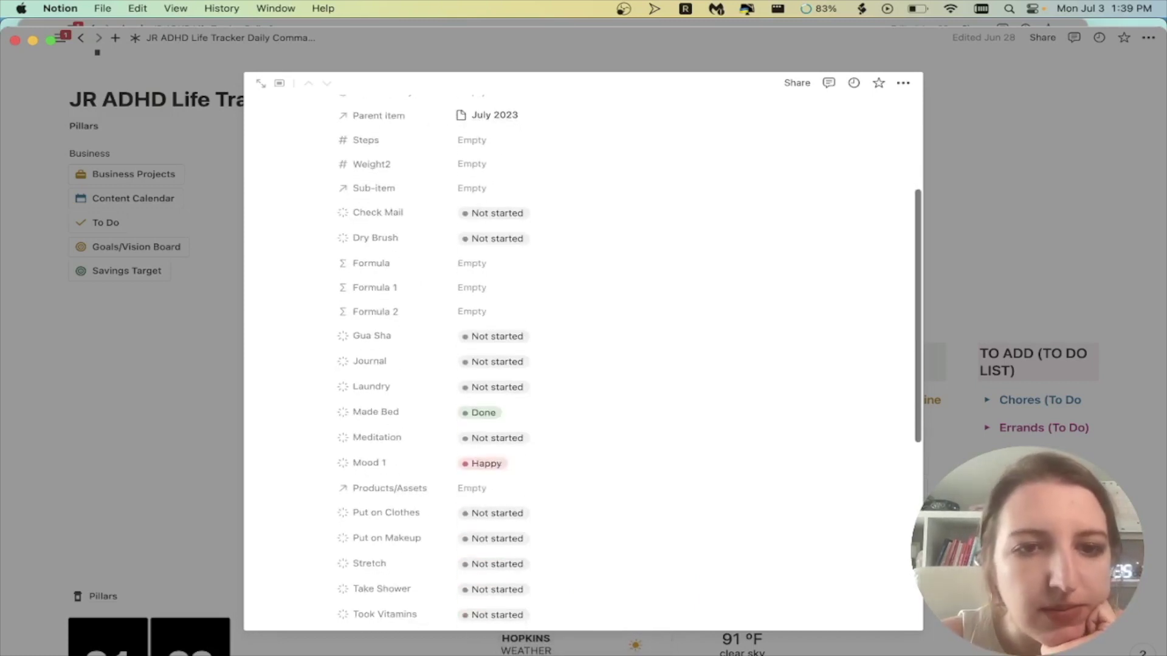
key(Escape)
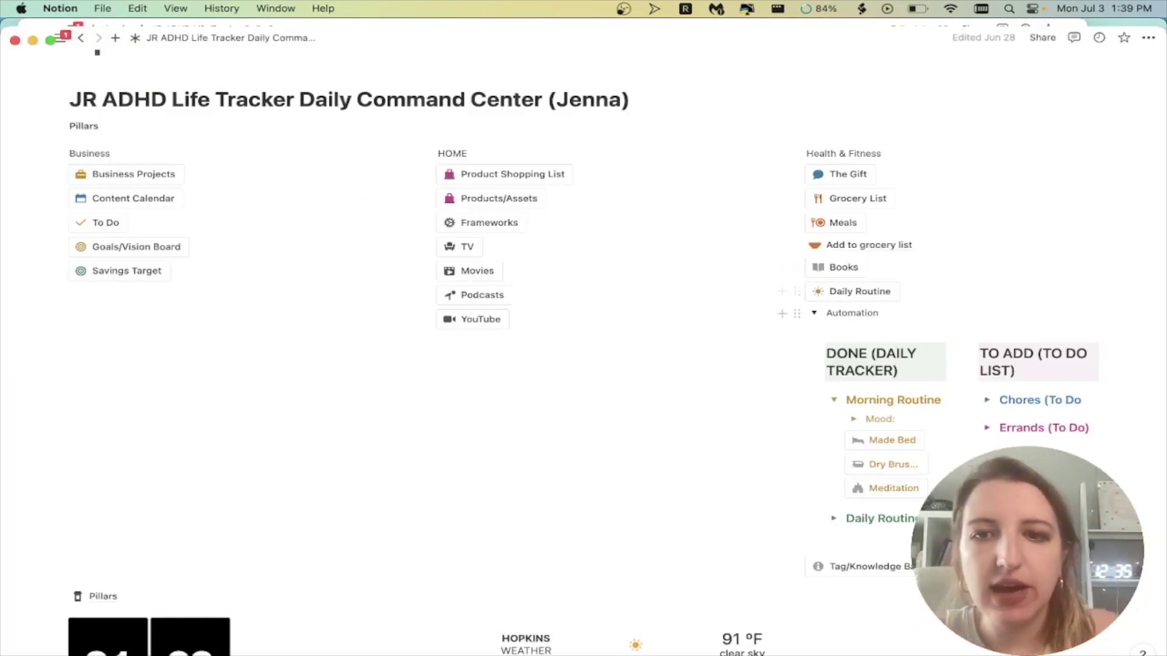
click(814, 312)
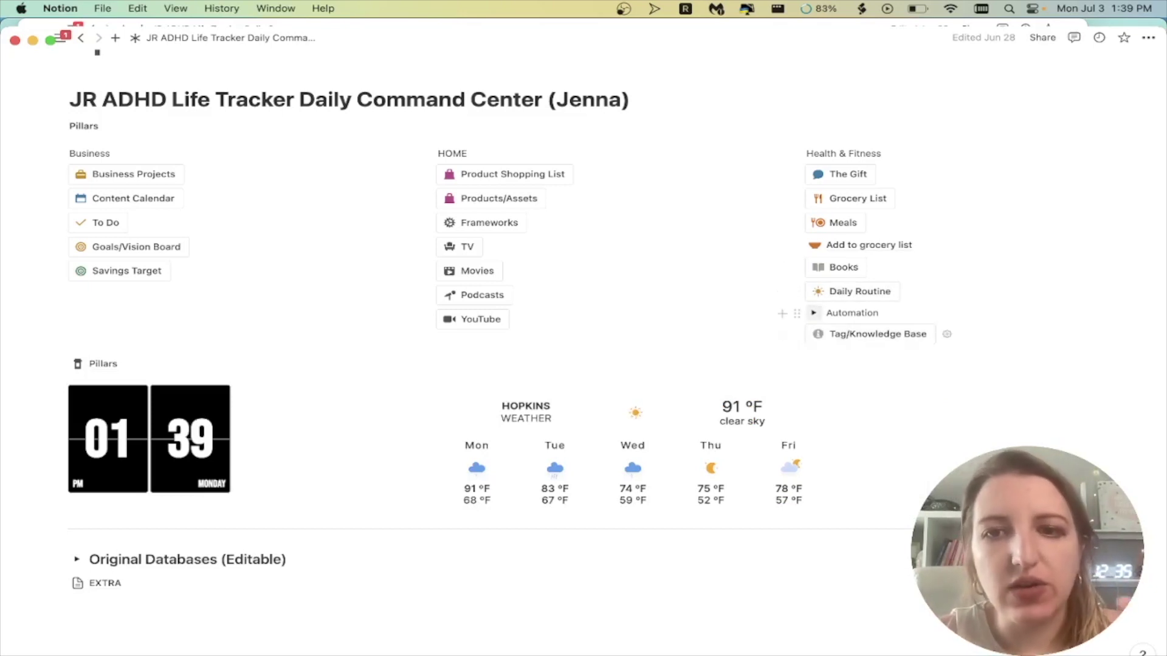
click(877, 334)
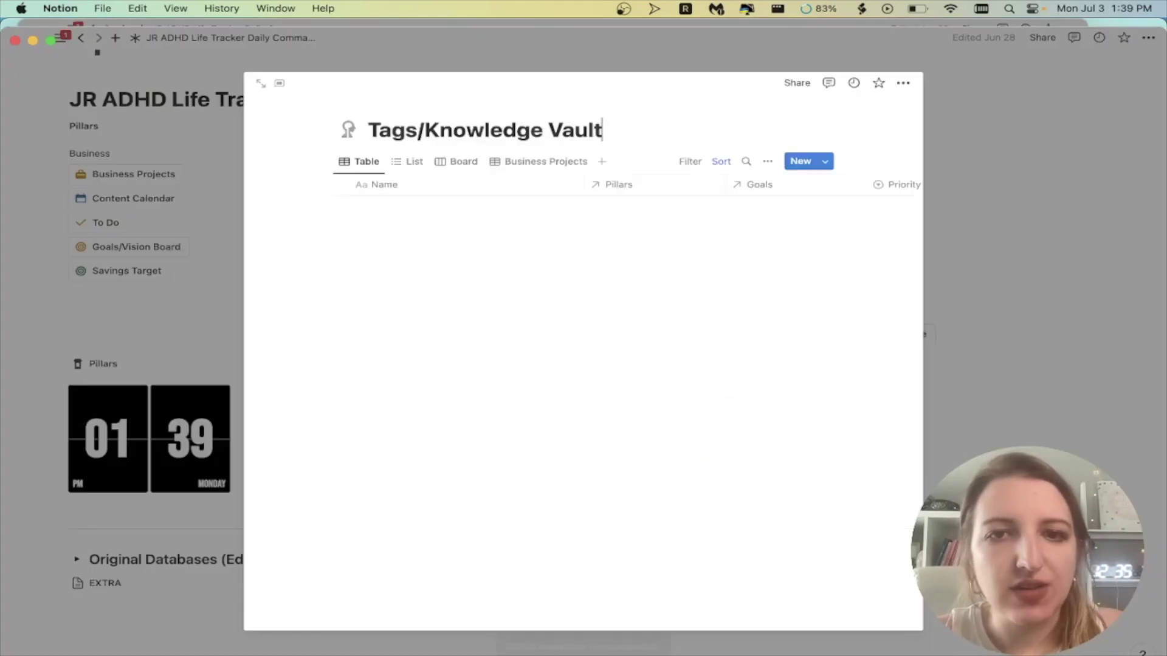
key(Escape)
scroll(790, 292, down, 3)
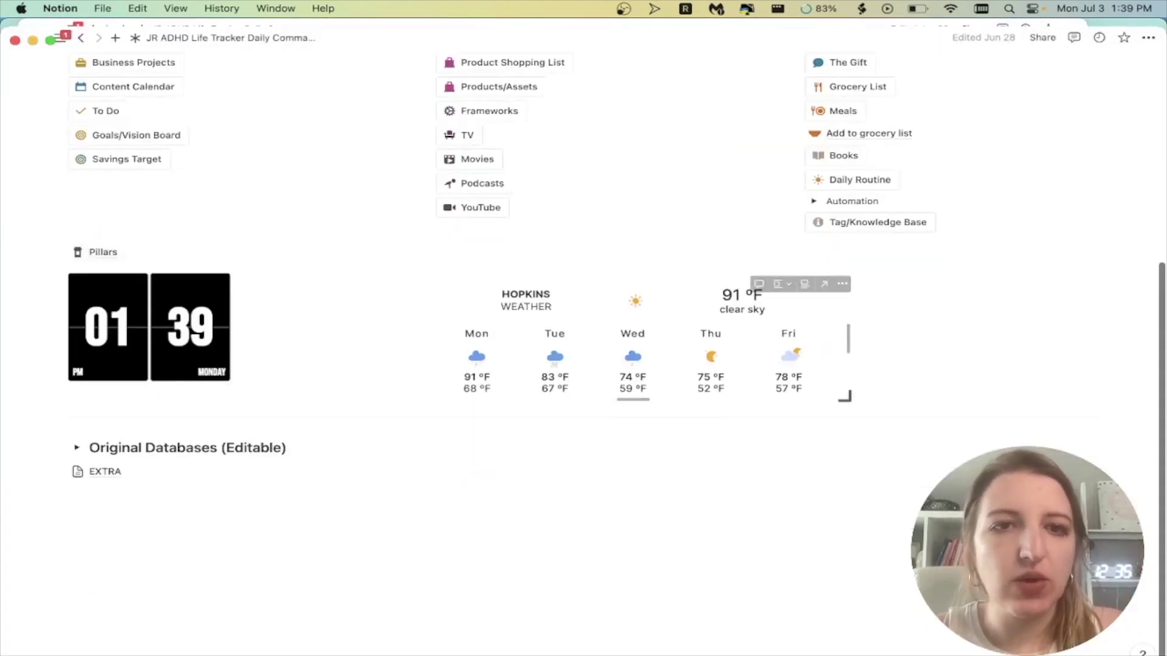
scroll(790, 292, up, 5)
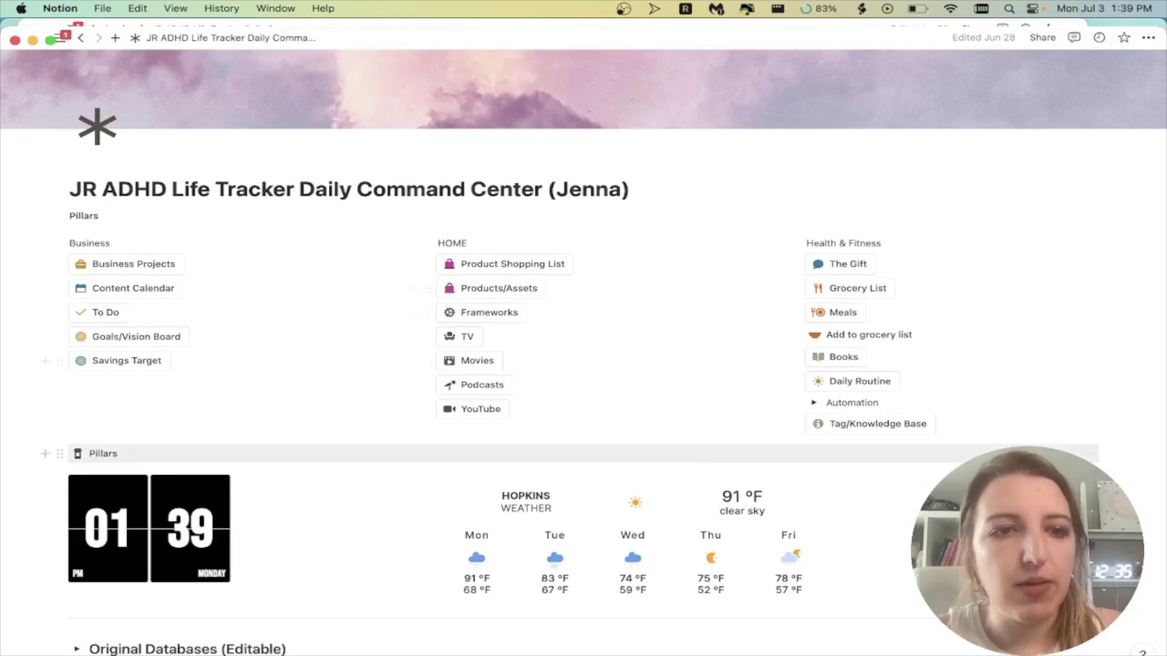
click(103, 453)
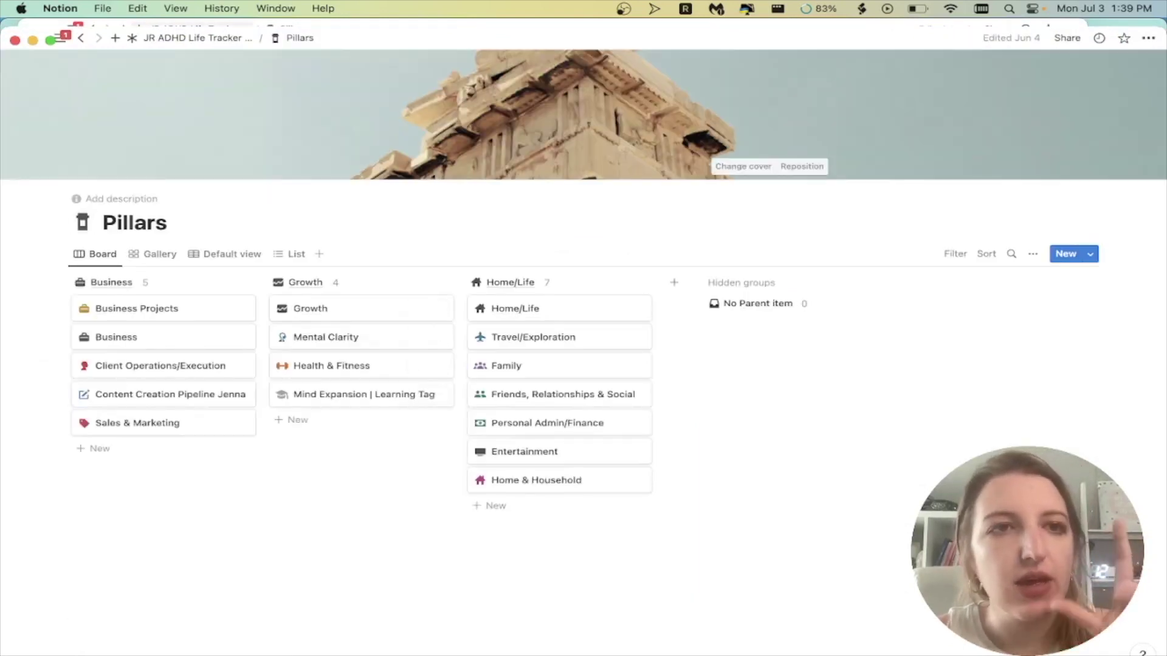
key(super+bracketleft)
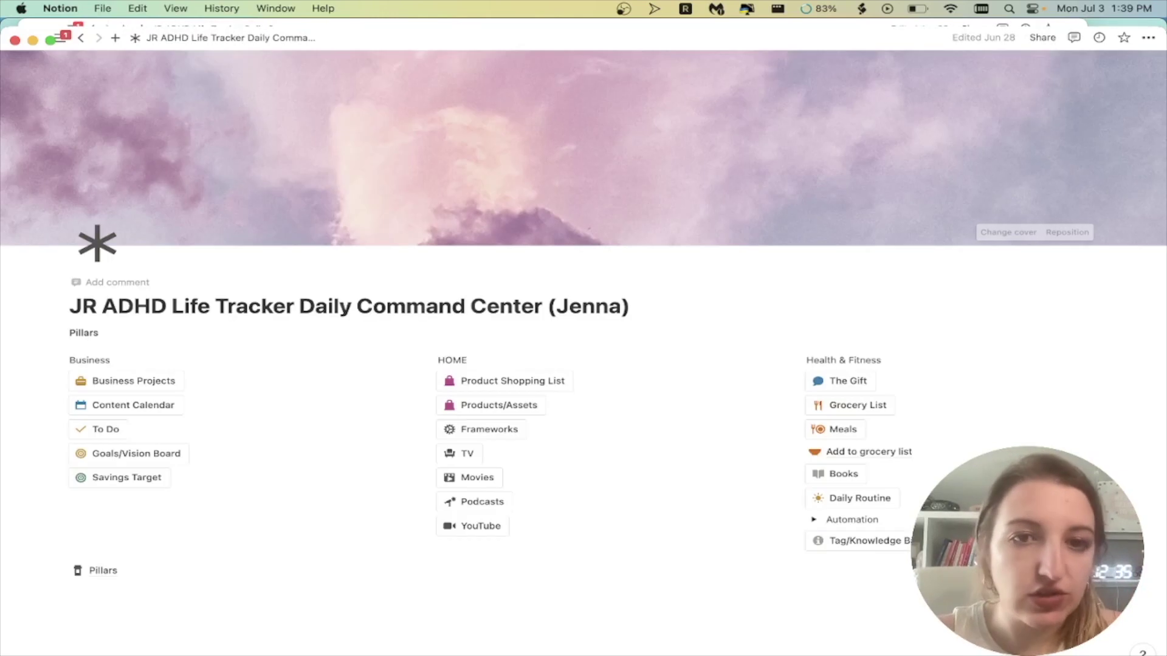
Step: Insert a linked view of Pillars using its existing Board view via /linked
text(/linked)
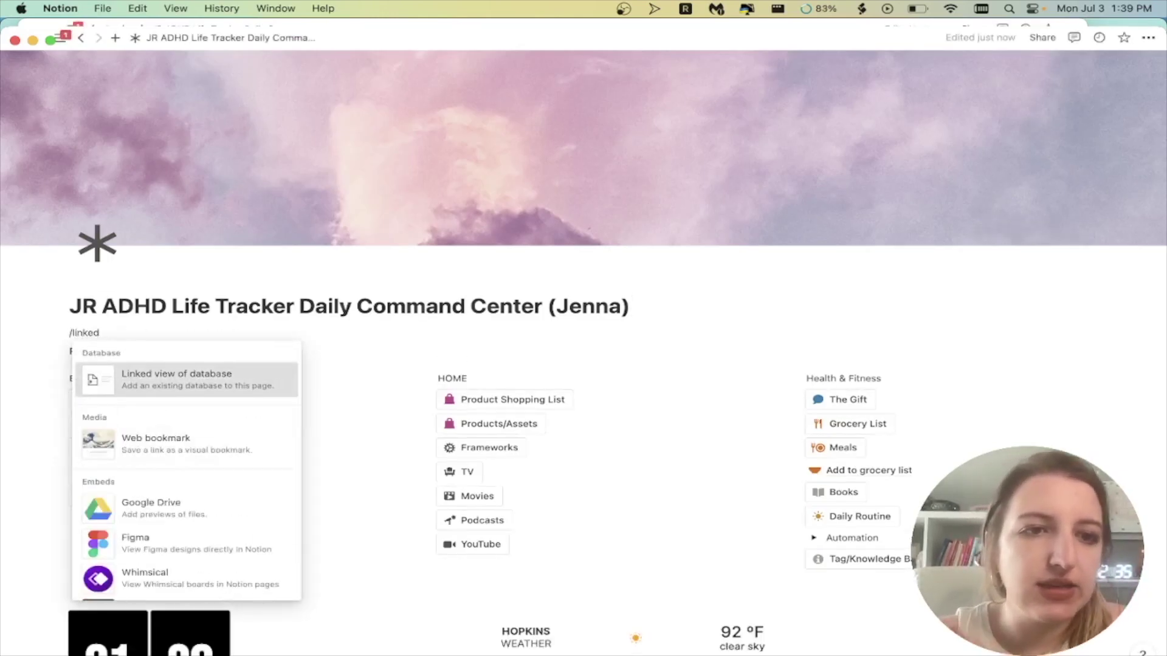
key(Return)
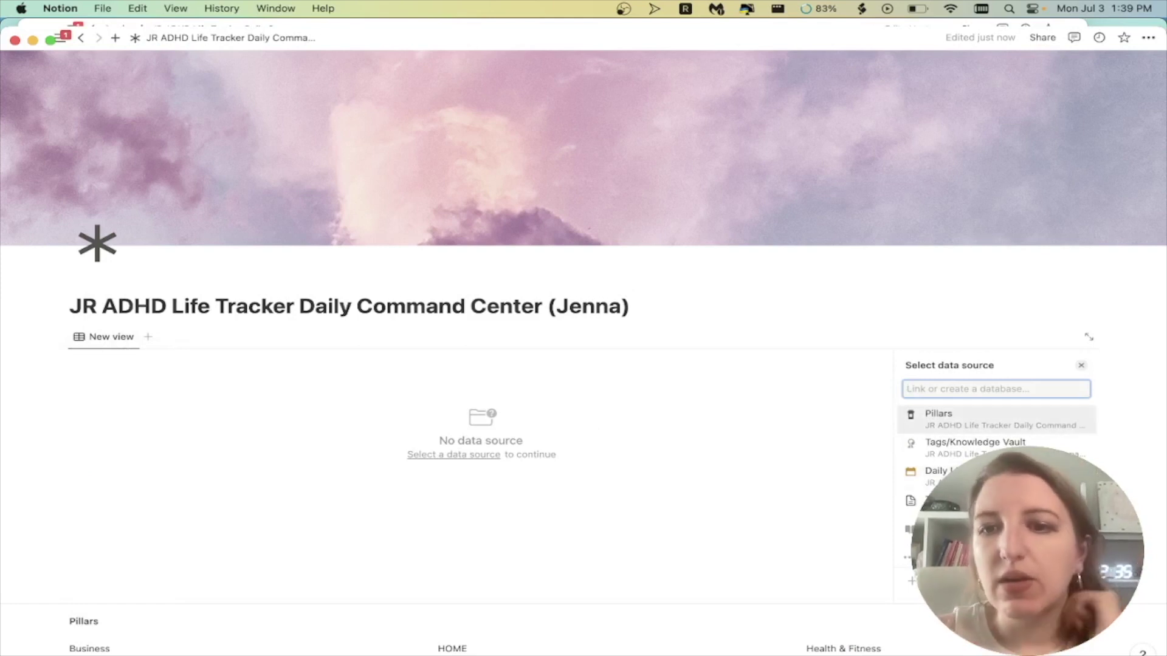
key(Return)
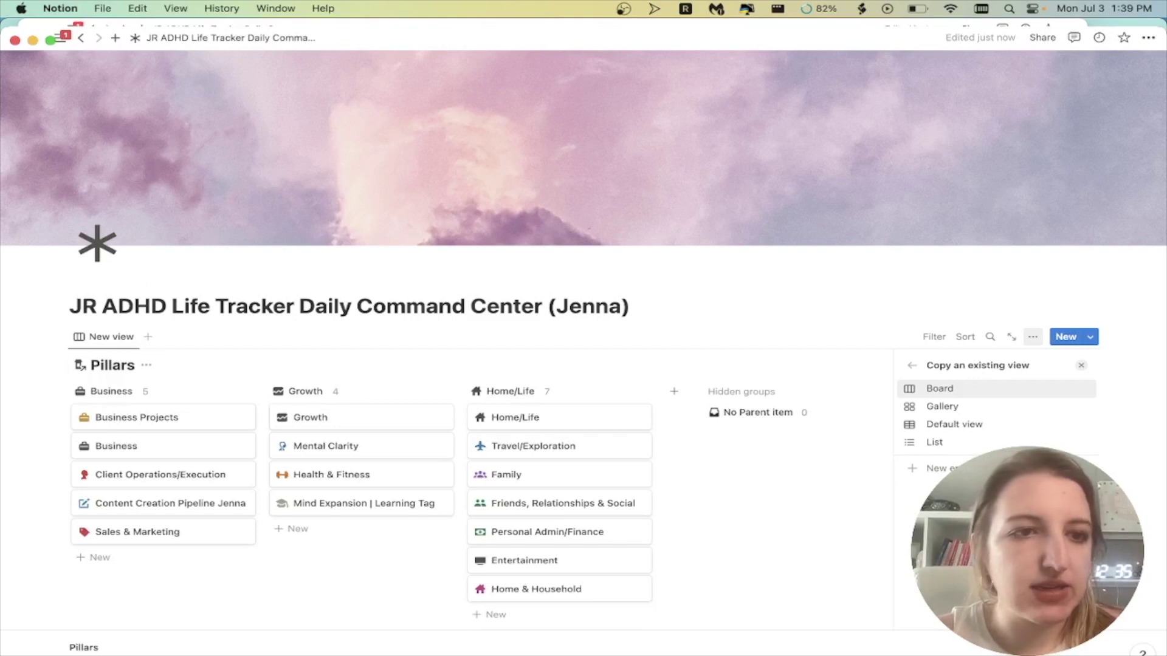
key(Return)
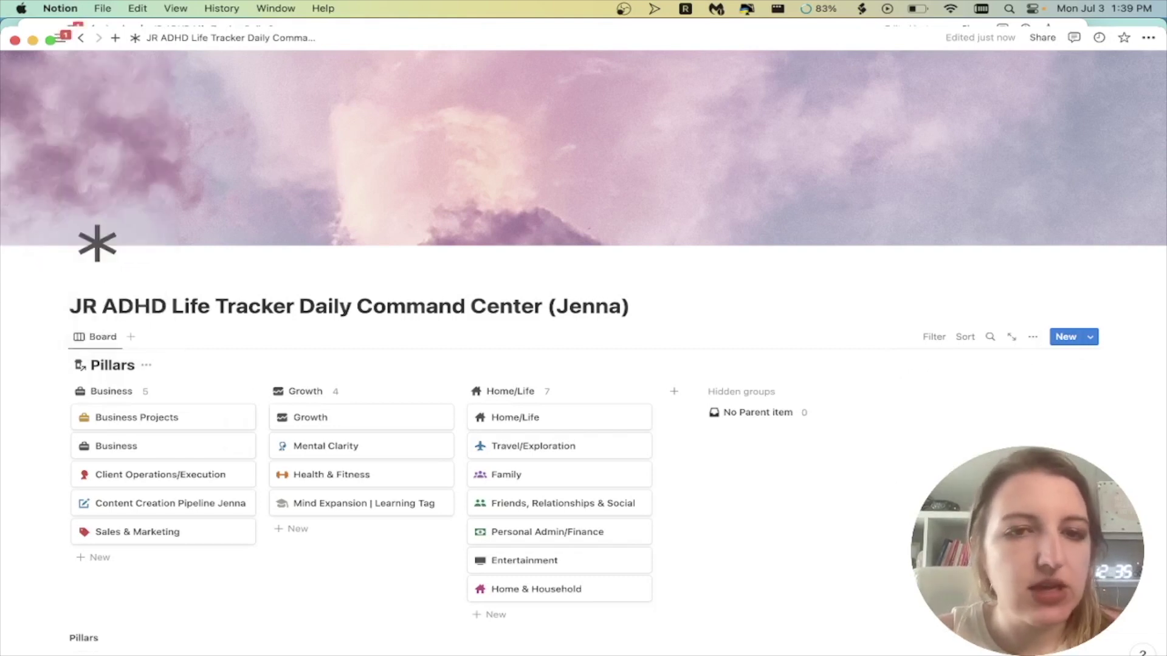
scroll(134, 327, down, 5)
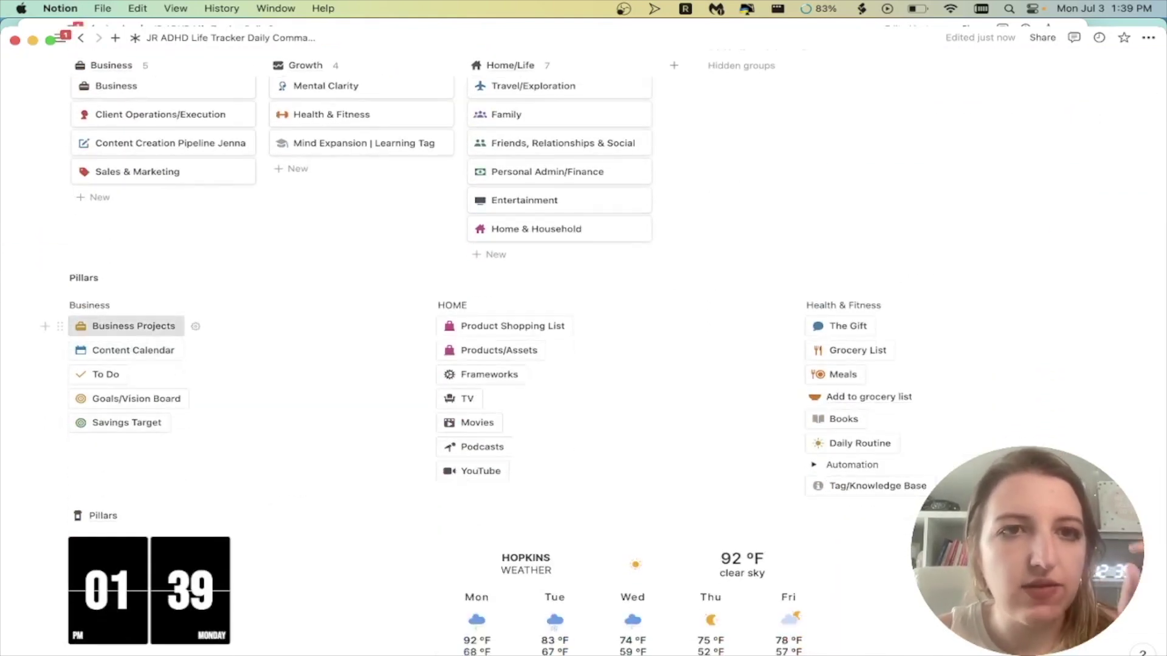
scroll(134, 326, up, 5)
scroll(134, 322, down, 6)
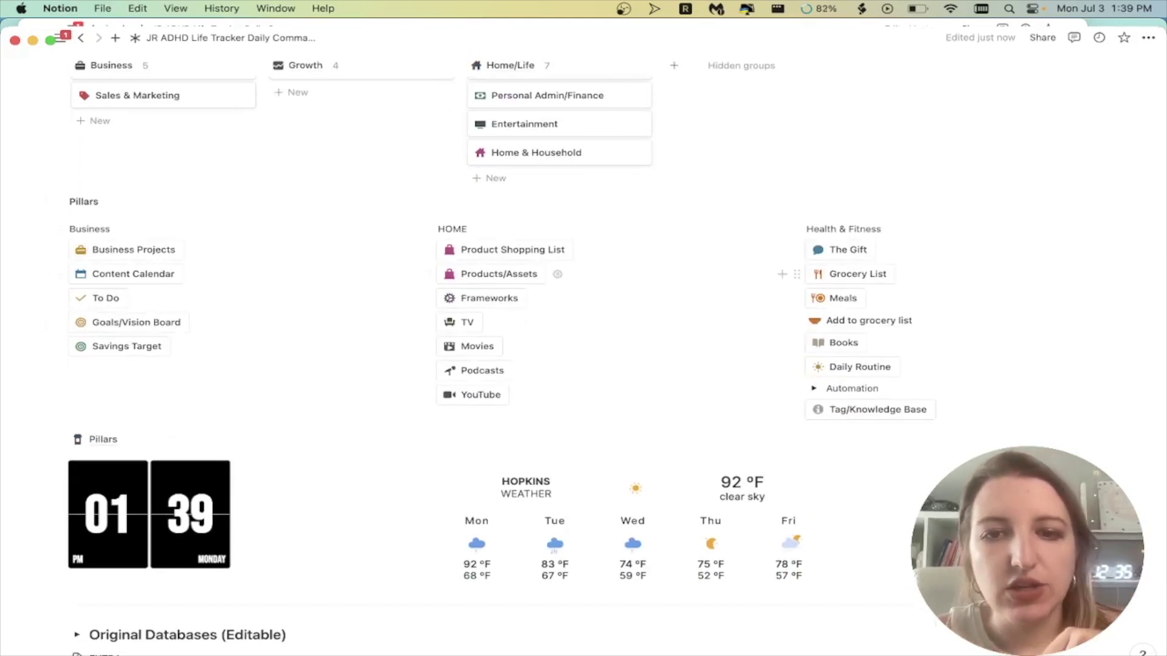
scroll(617, 367, up, 1)
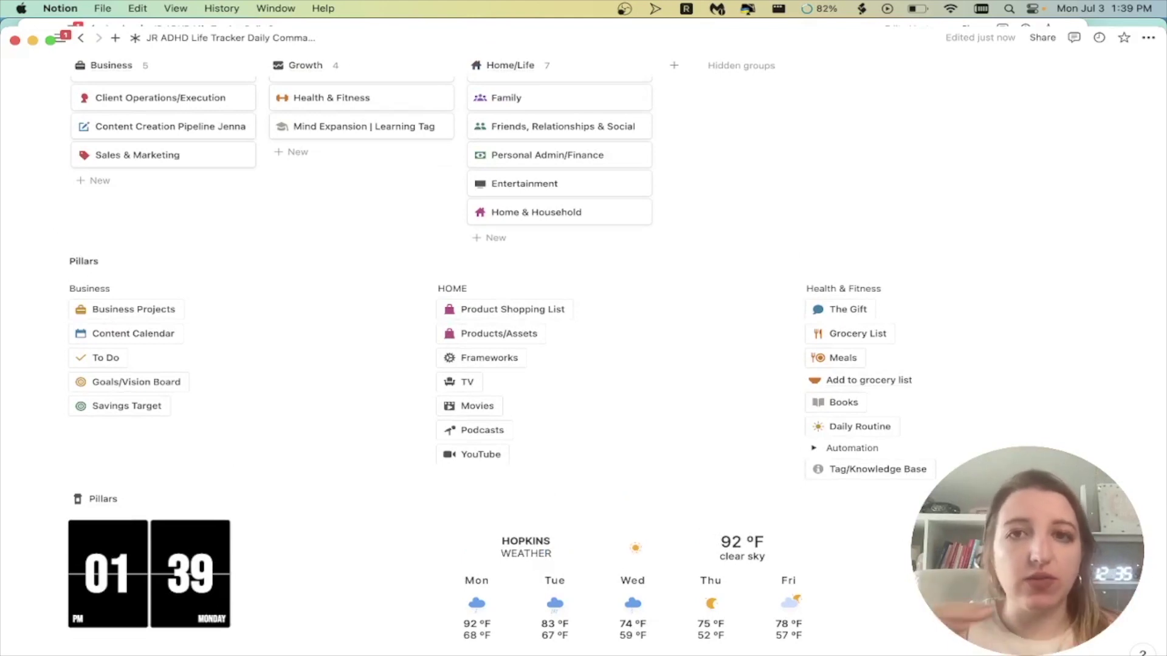
Step: Keep the sidebar showing and switch to the Templates/Freebies workspace
click(56, 37)
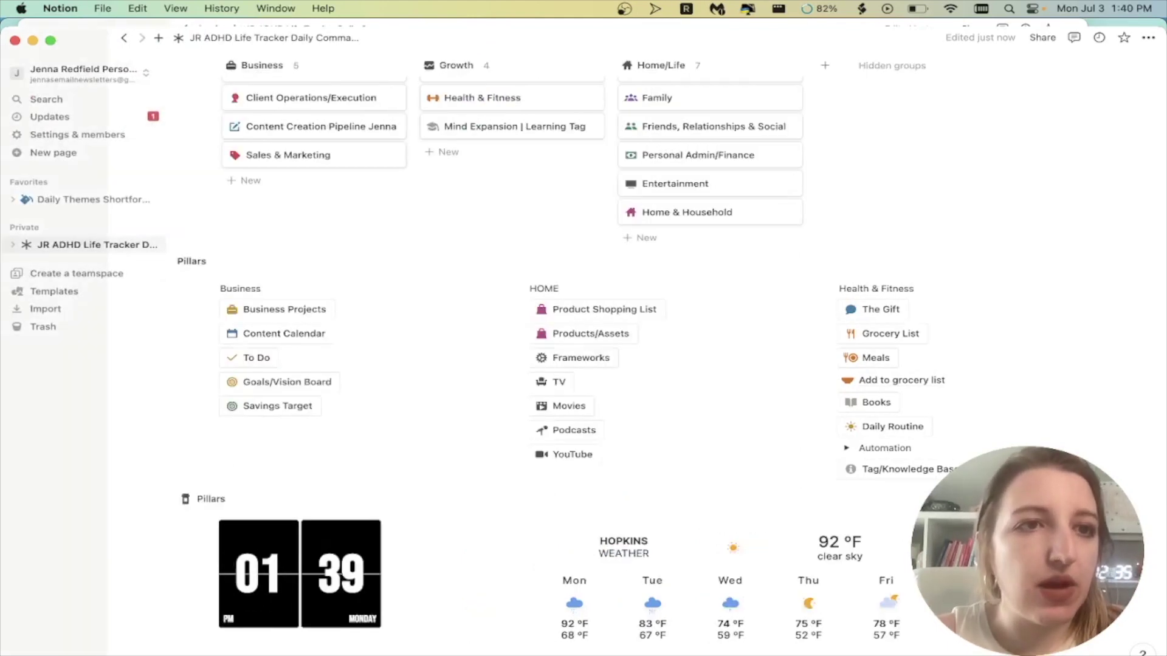
click(85, 57)
click(94, 247)
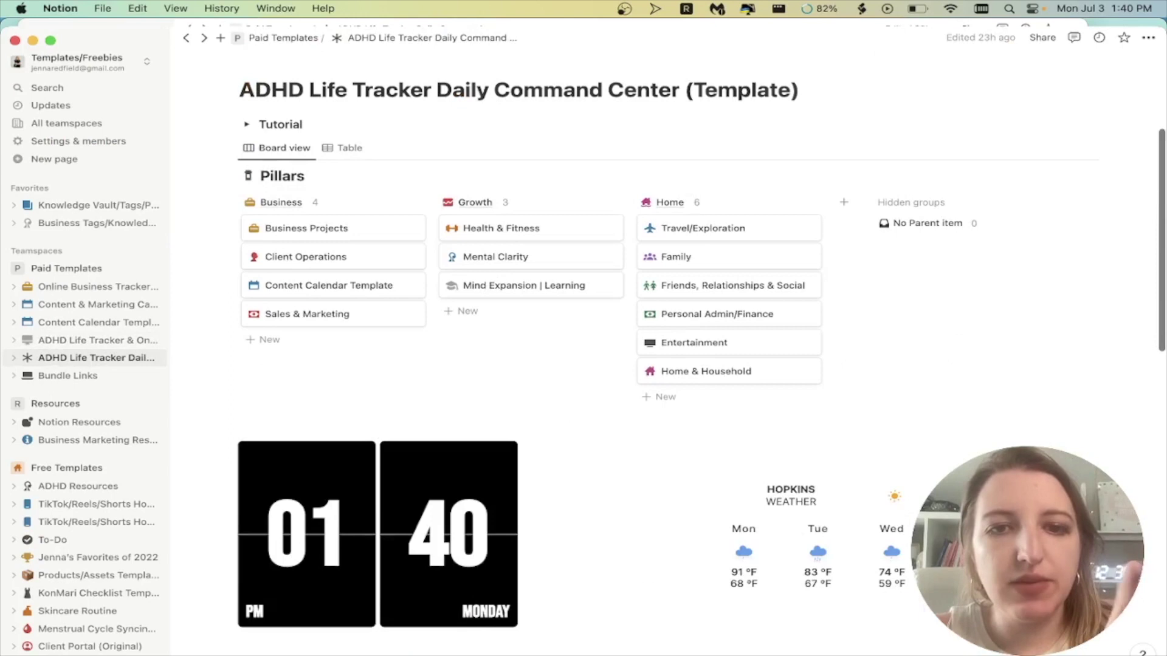
scroll(668, 365, down, 10)
scroll(546, 462, down, 2)
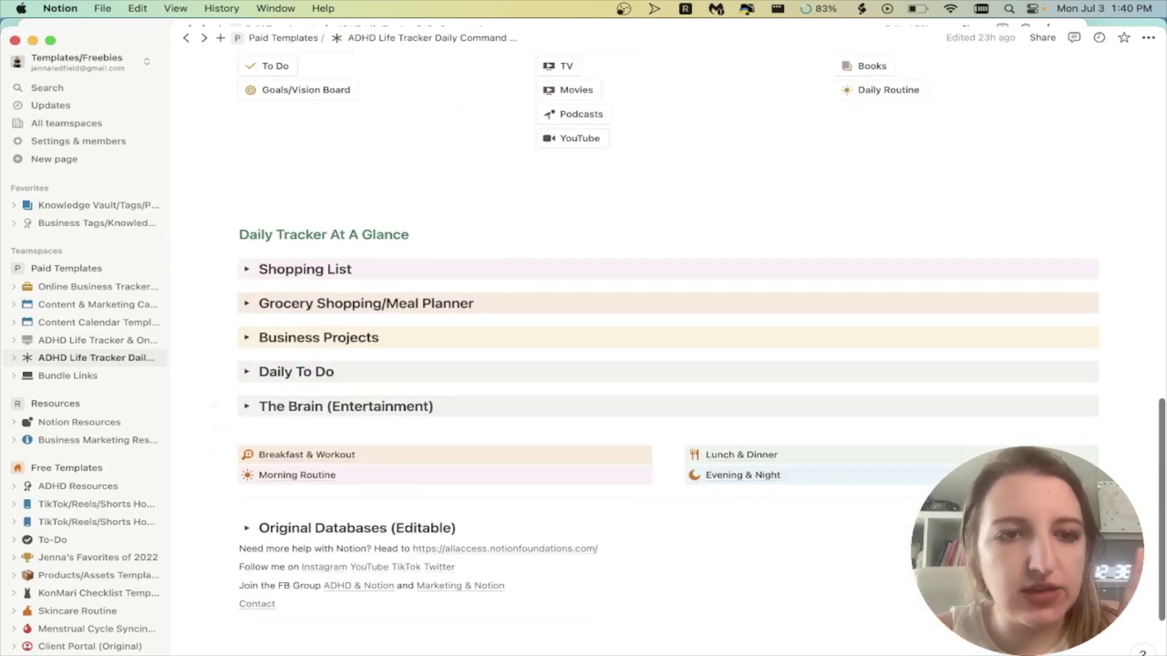
Step: Expand and collapse the Daily To Do and Business Projects toggles on the dashboard
click(246, 372)
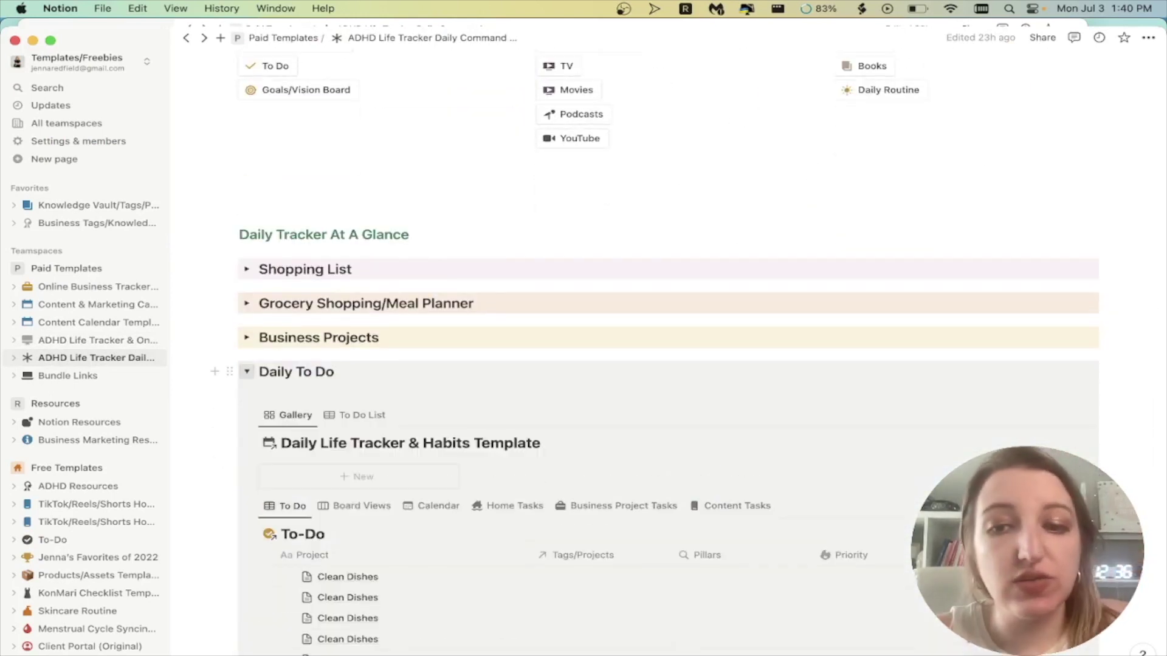
click(247, 371)
click(247, 337)
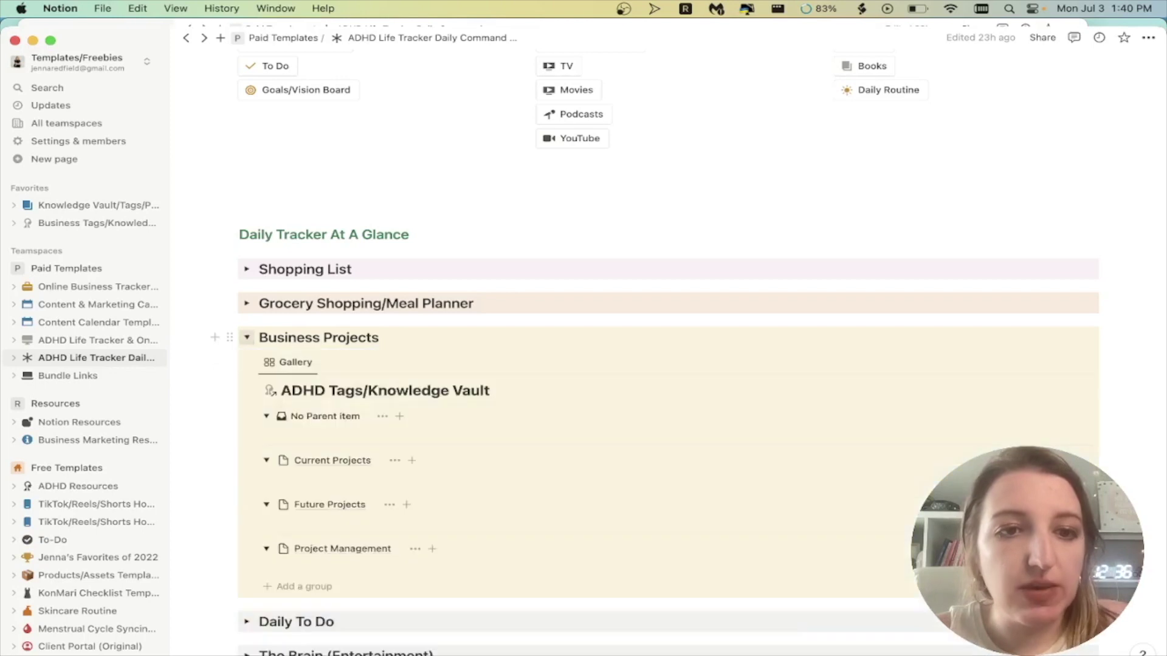
click(246, 337)
scroll(247, 352, up, 5)
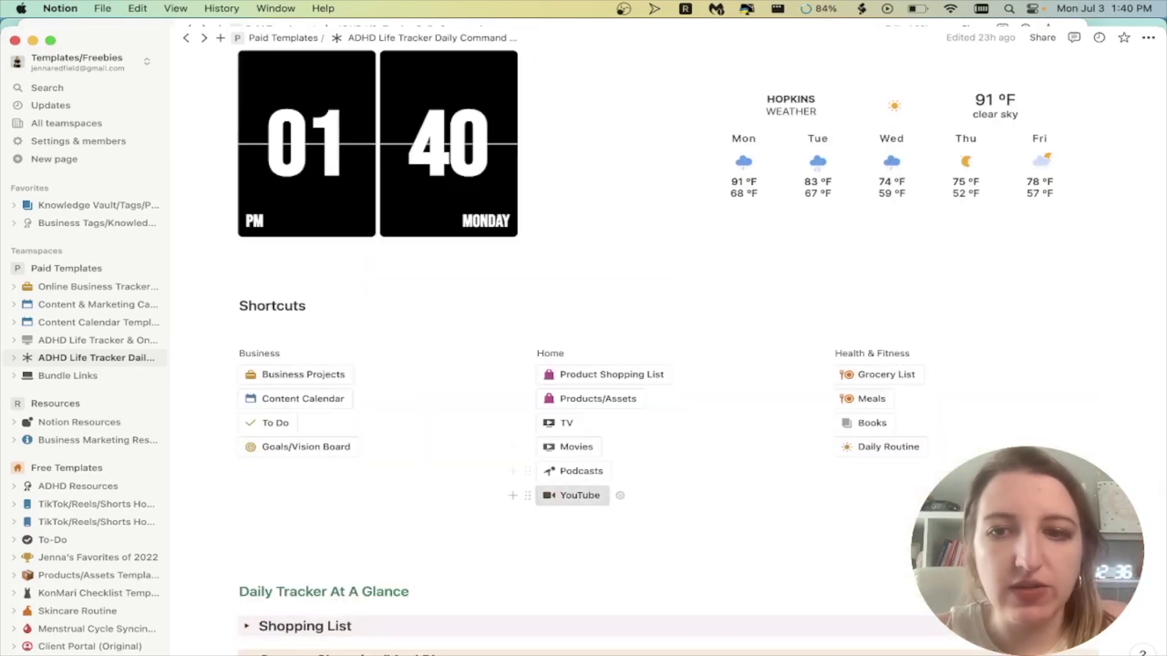
scroll(825, 444, down, 3)
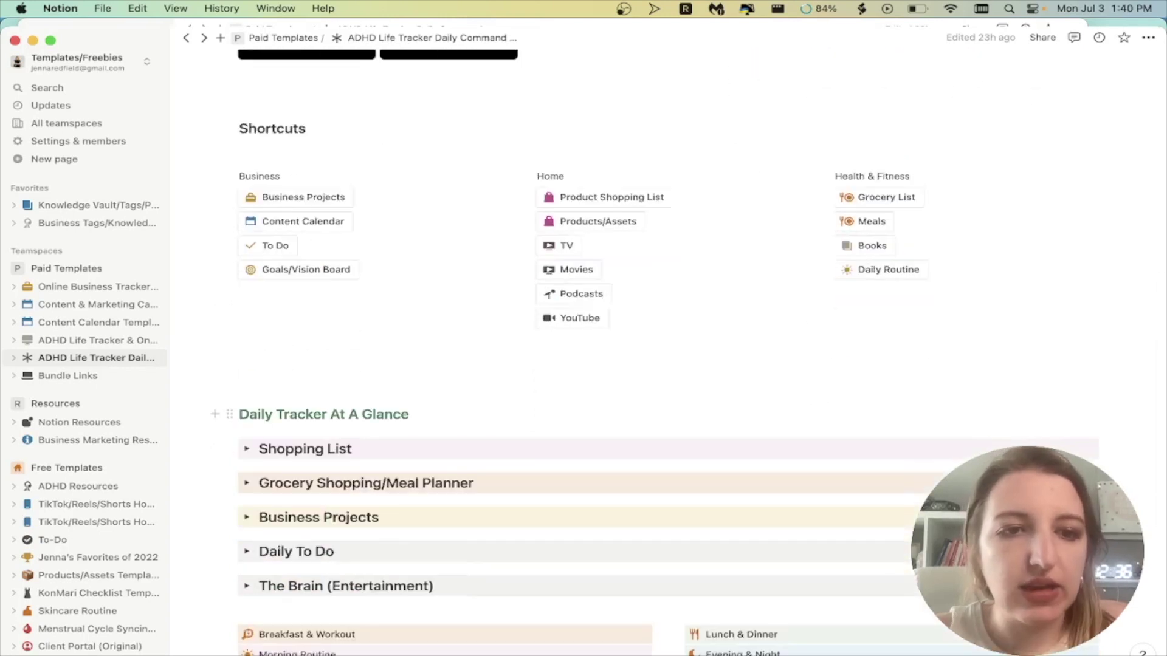
scroll(547, 419, down, 4)
scroll(546, 419, up, 6)
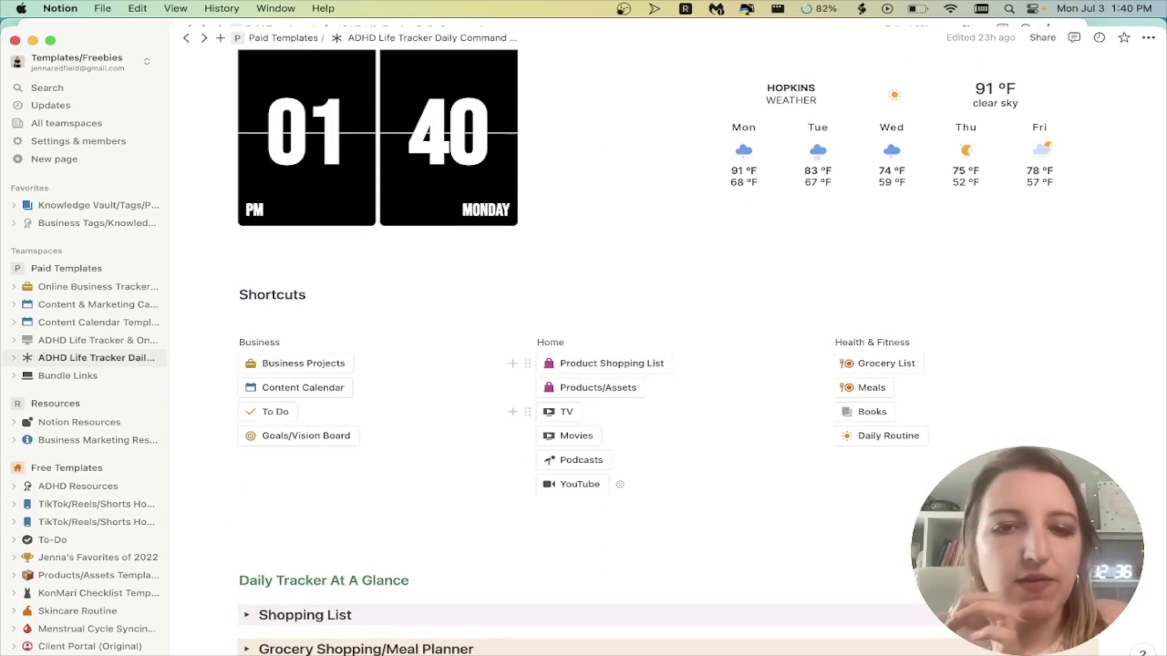
click(607, 505)
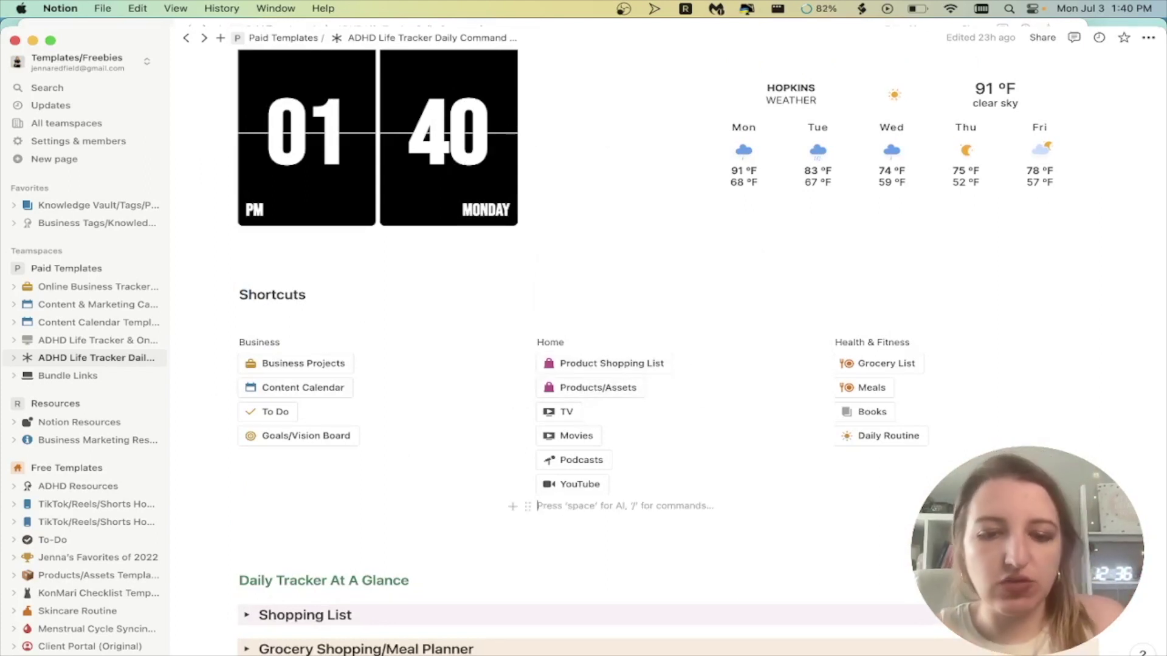
text(/butt)
key(Return)
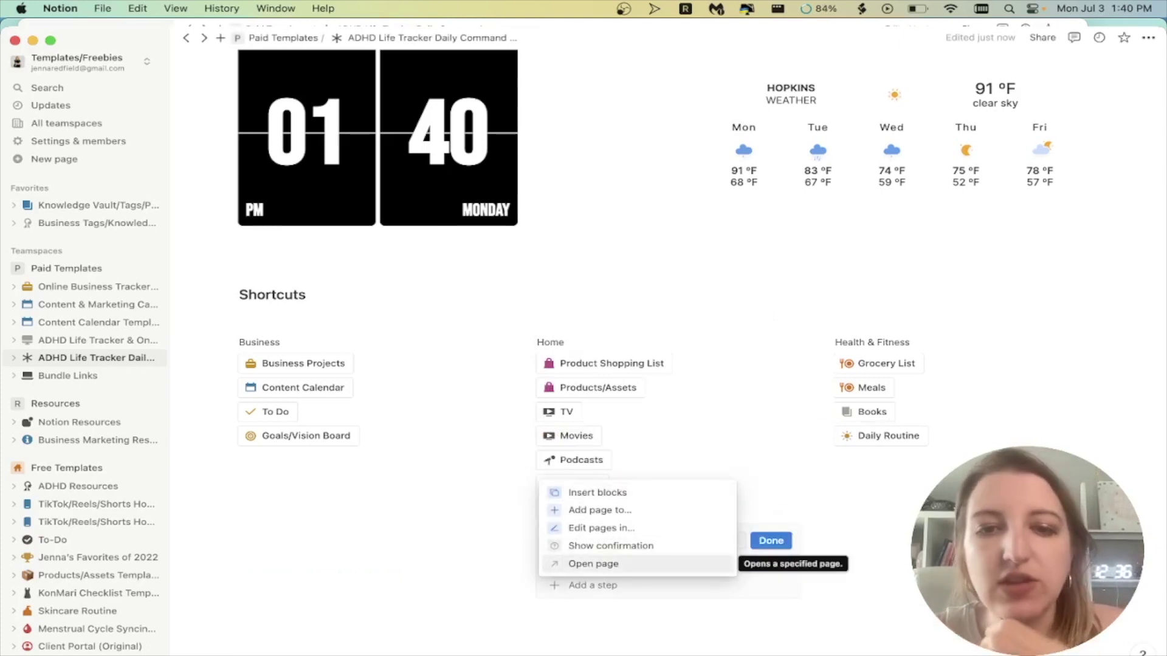
key(Escape)
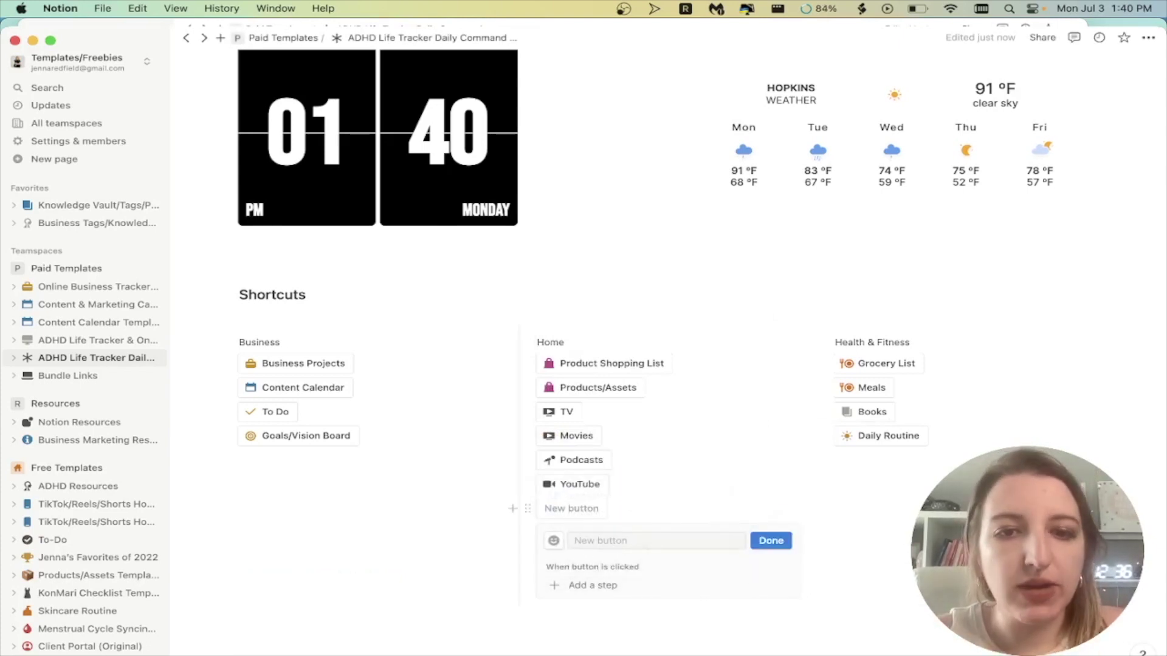
click(527, 508)
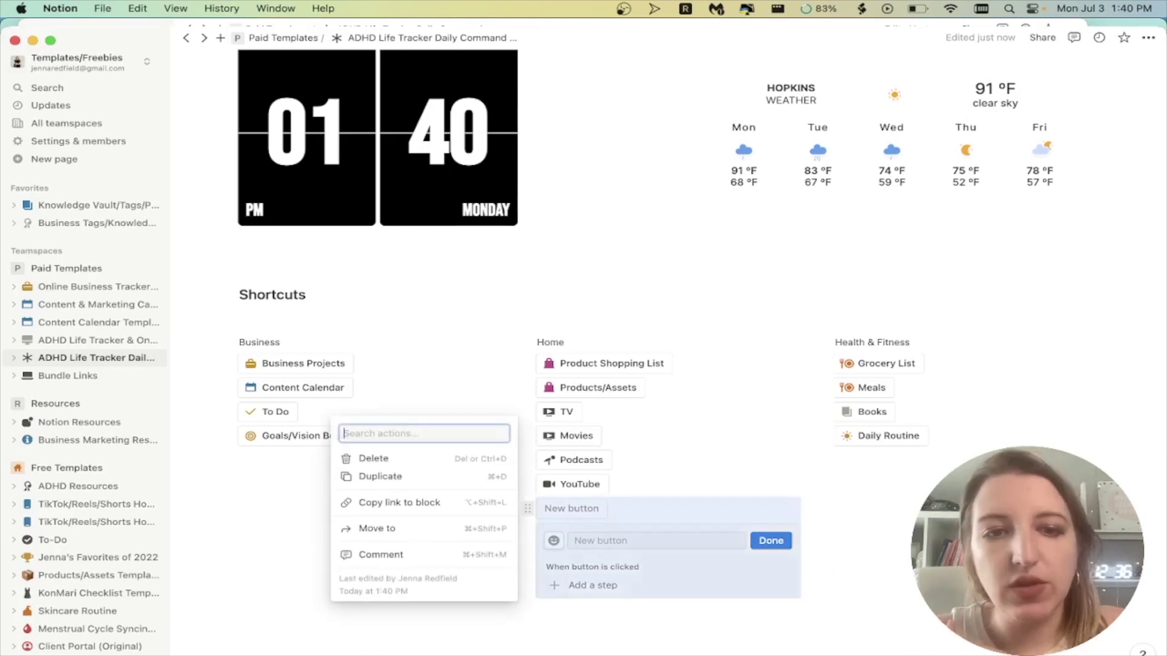
key(Delete)
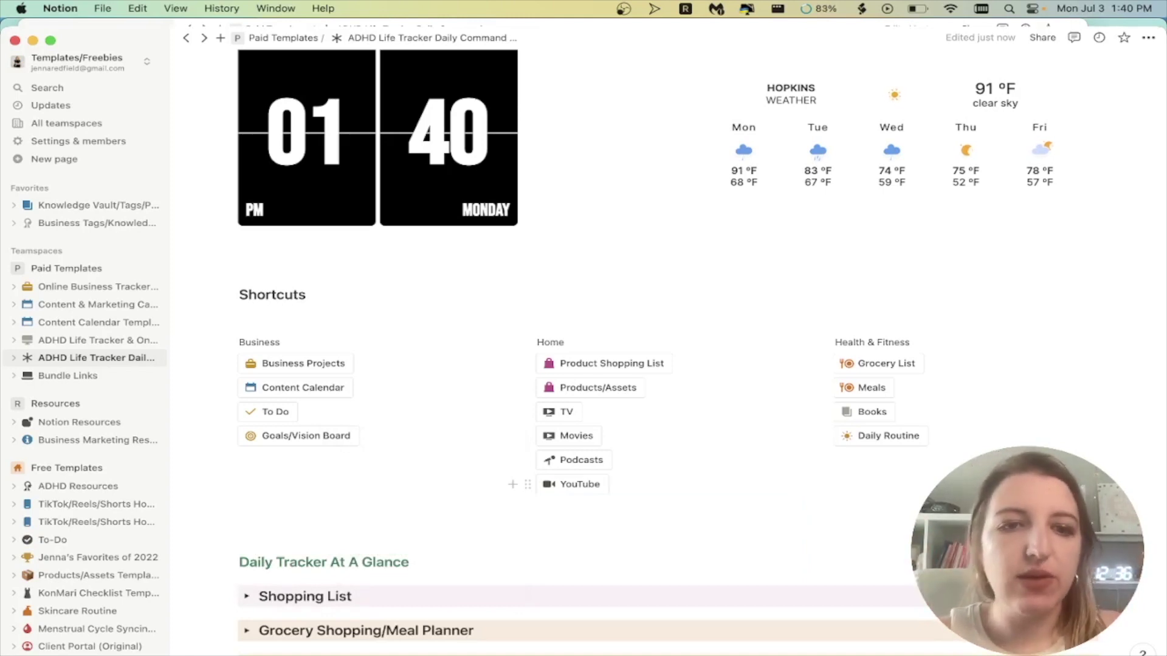
scroll(668, 341, up, 10)
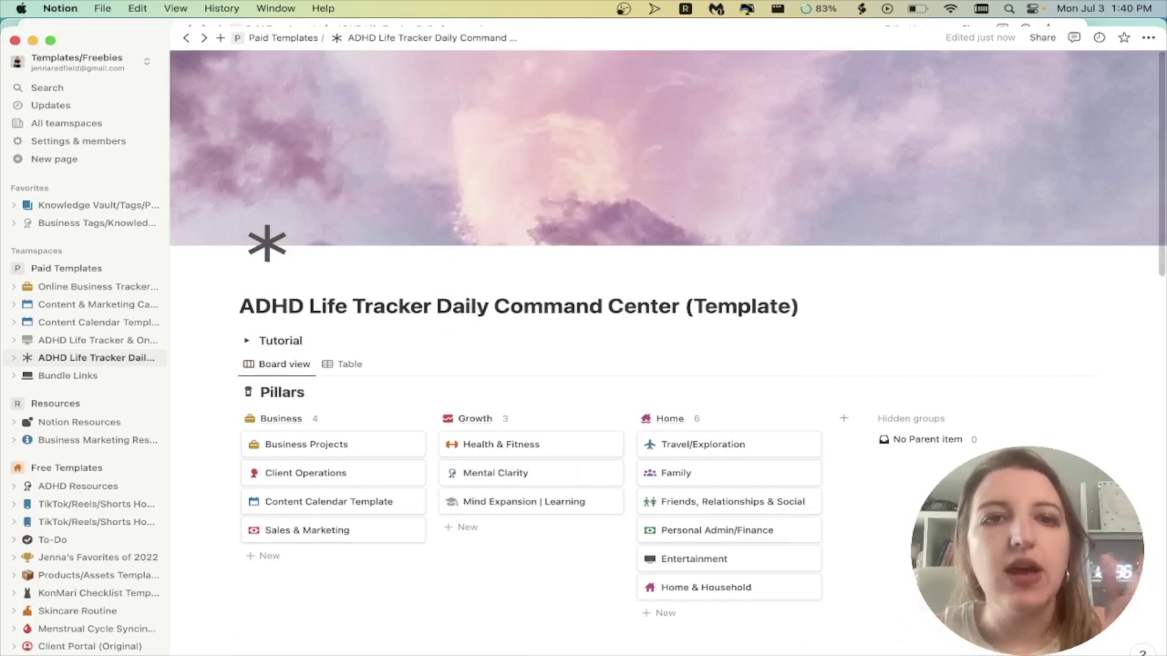